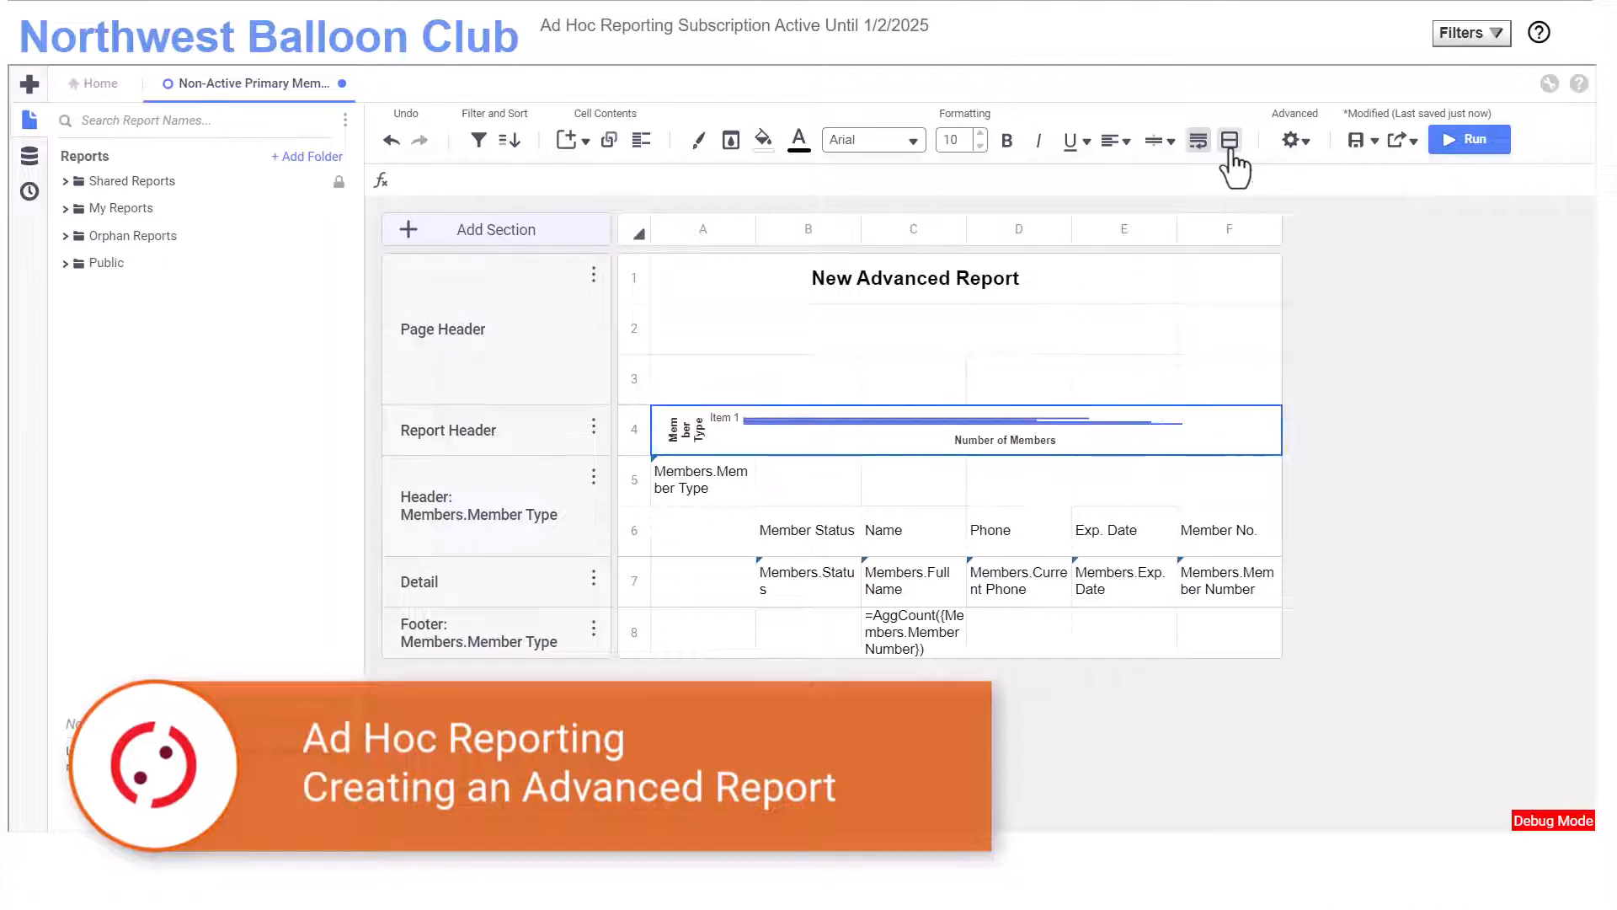
# Step: Run the Non-Active Primary Members advanced report
pyautogui.click(1466, 152)
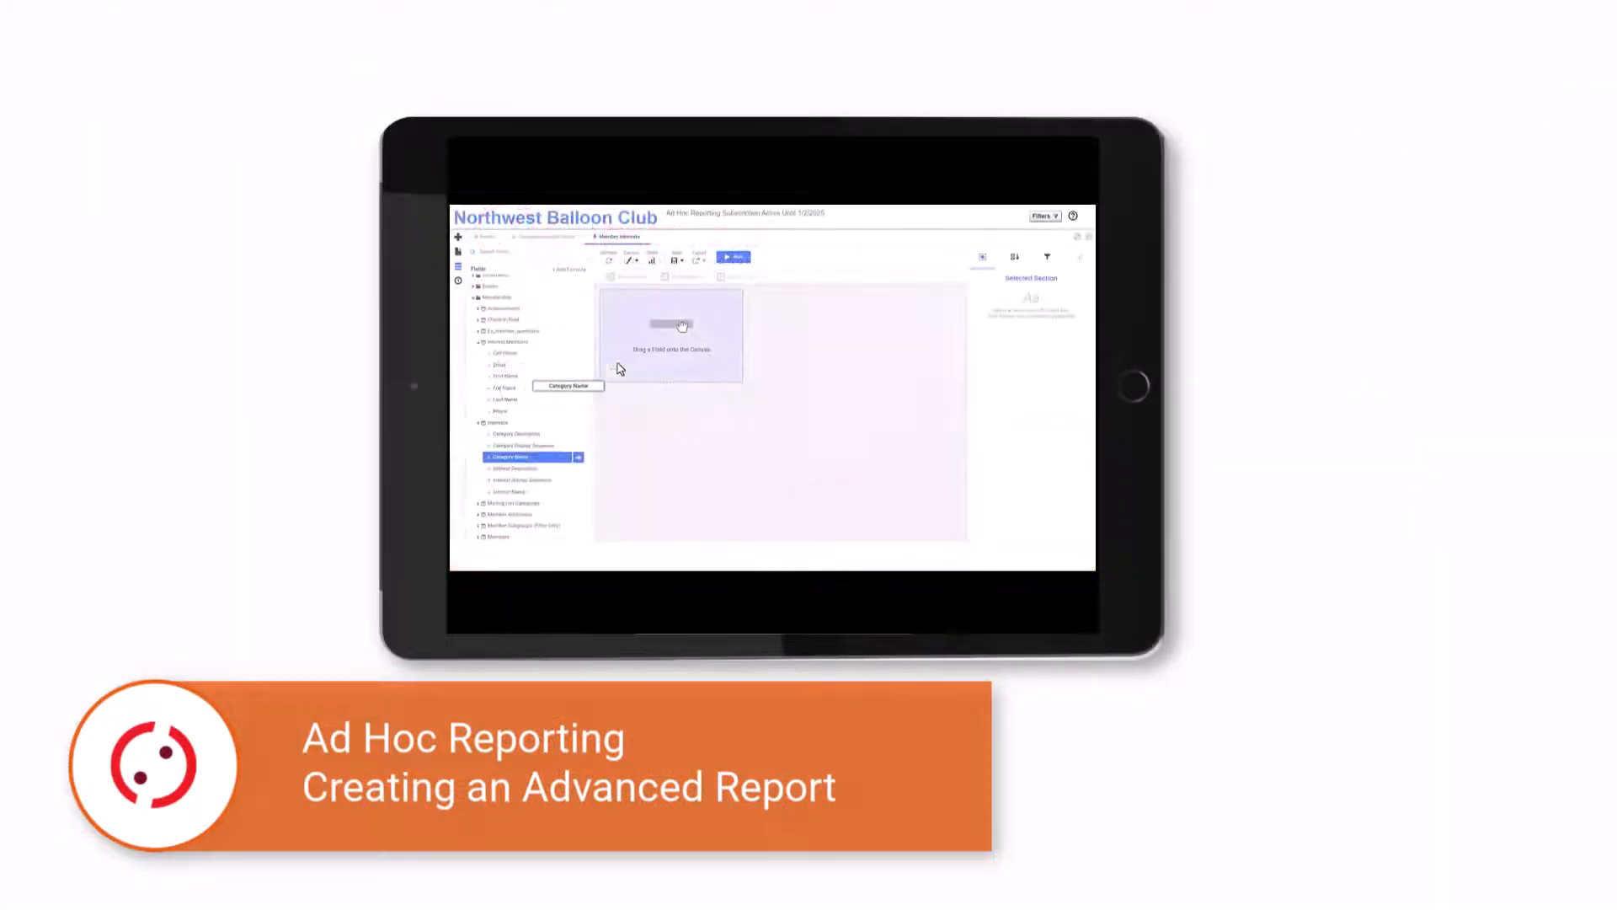
# Step: Add the Category Name, Interest Name and Full Name fields to the Member Interests ExpressView canvas
pyautogui.moveTo(581, 371); pyautogui.dragTo(641, 353)
pyautogui.doubleClick(533, 493)
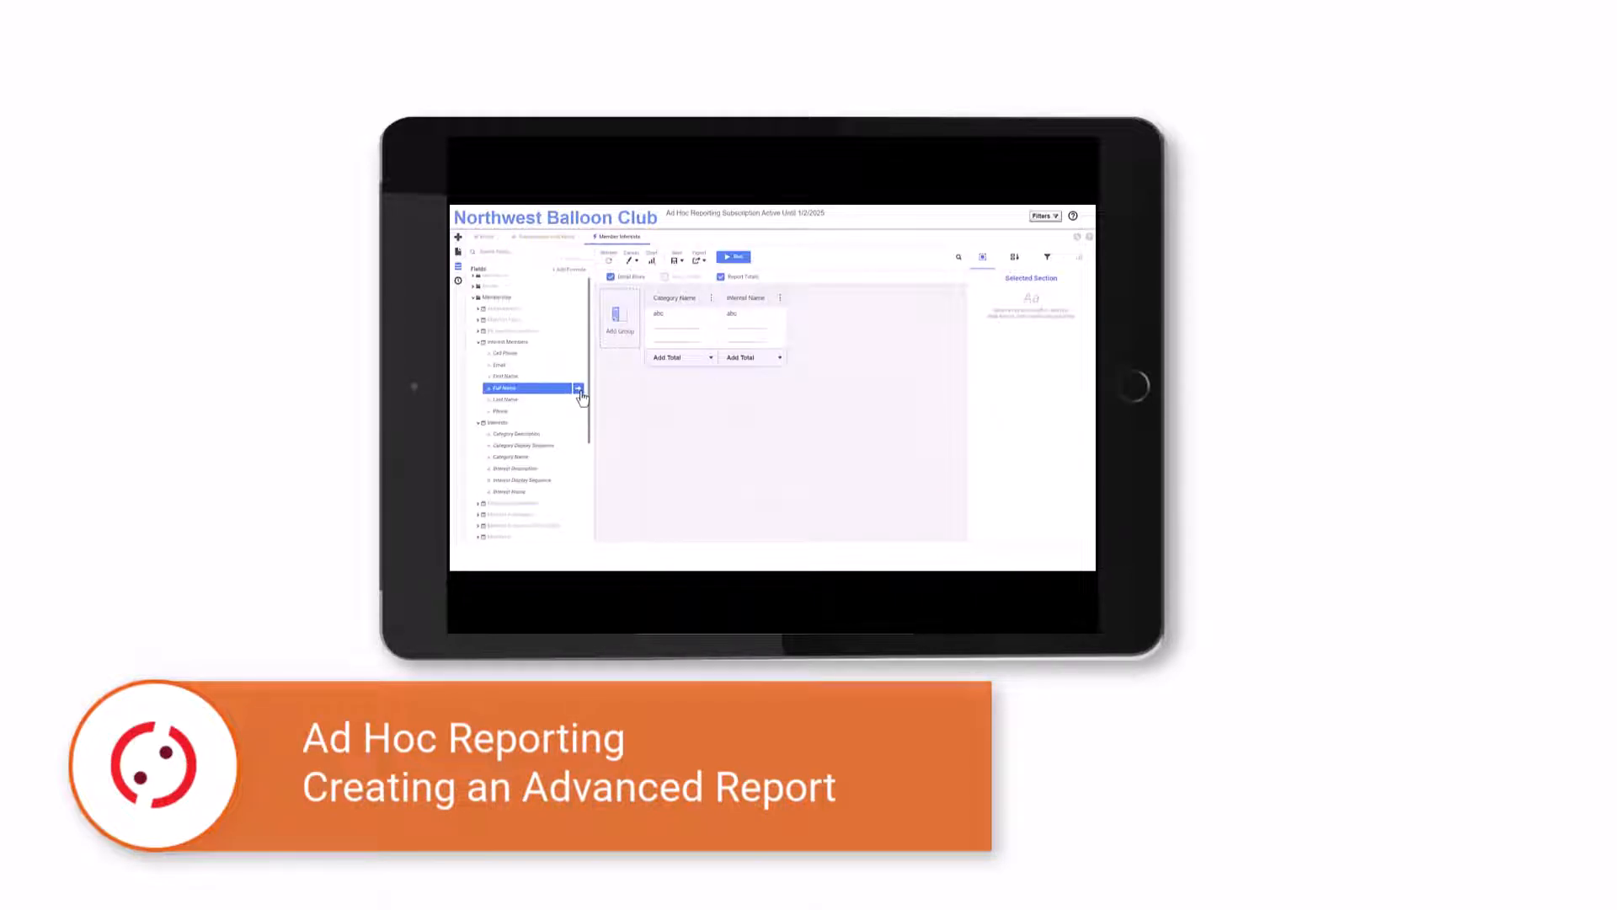
pyautogui.click(578, 391)
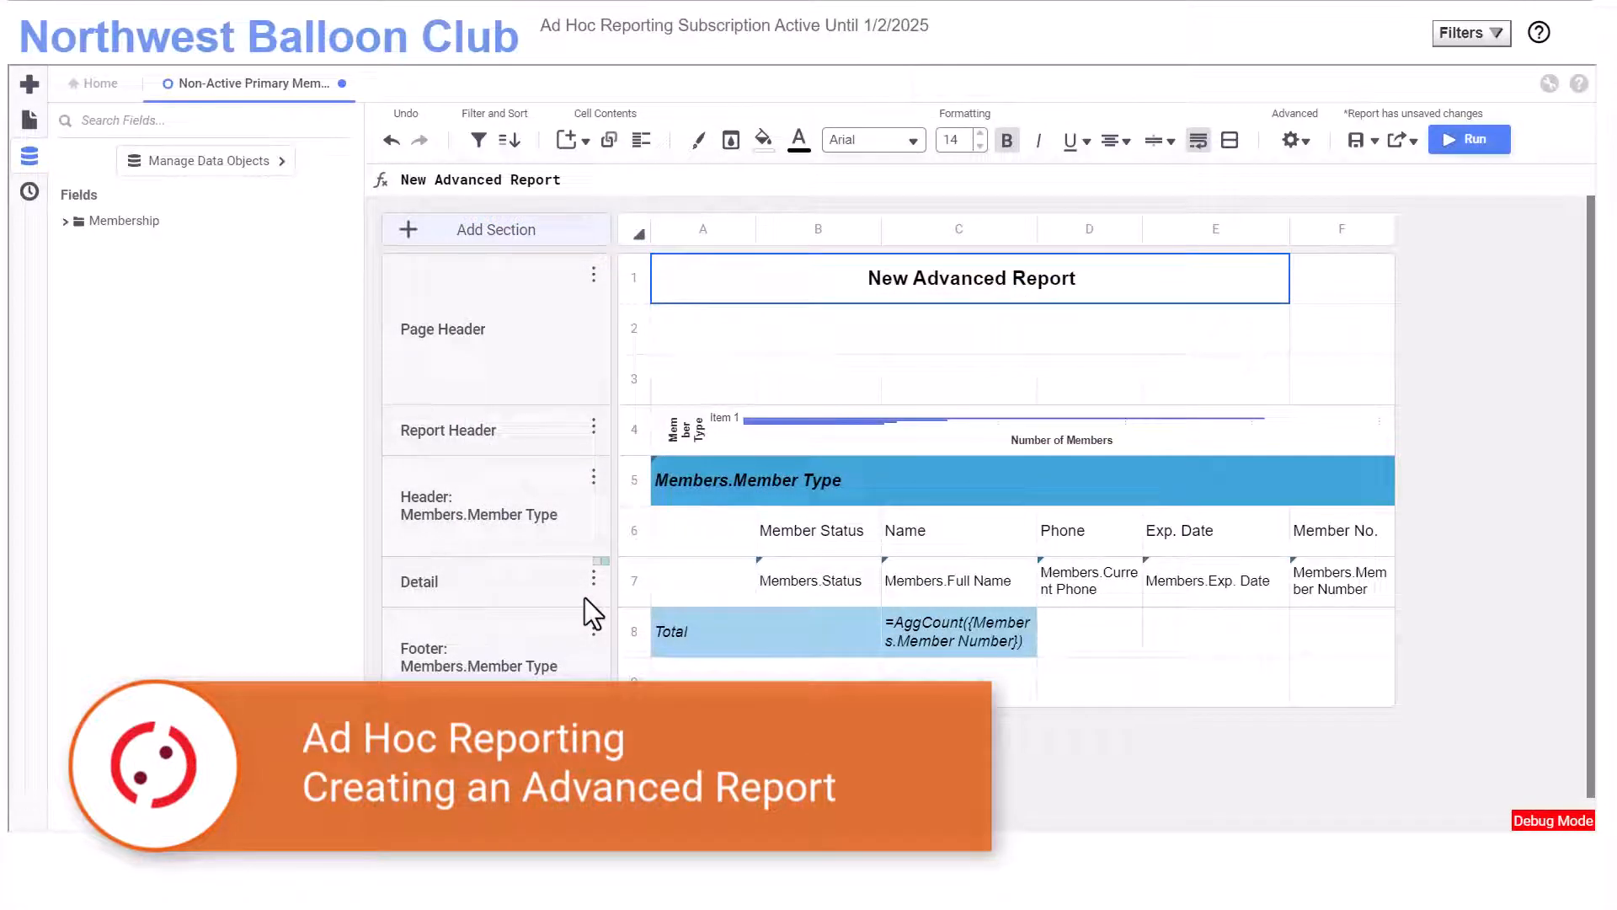
# Step: Link the "Non-Active All Member Report" cell to the Non-Active All Members report in My Reports
pyautogui.click(1484, 150)
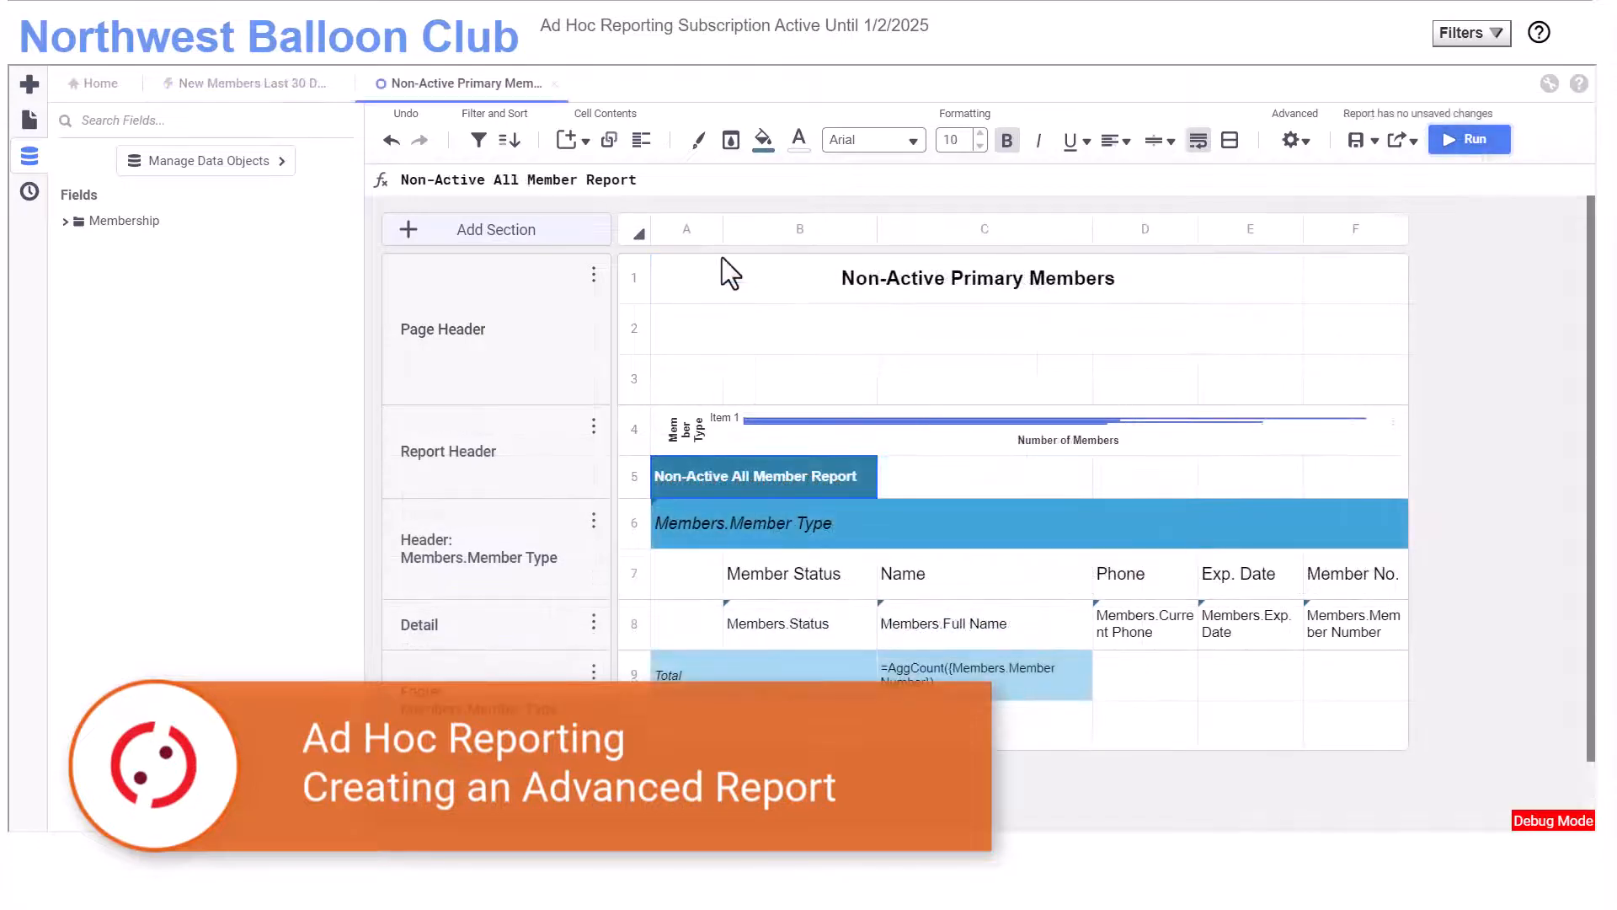
pyautogui.click(613, 153)
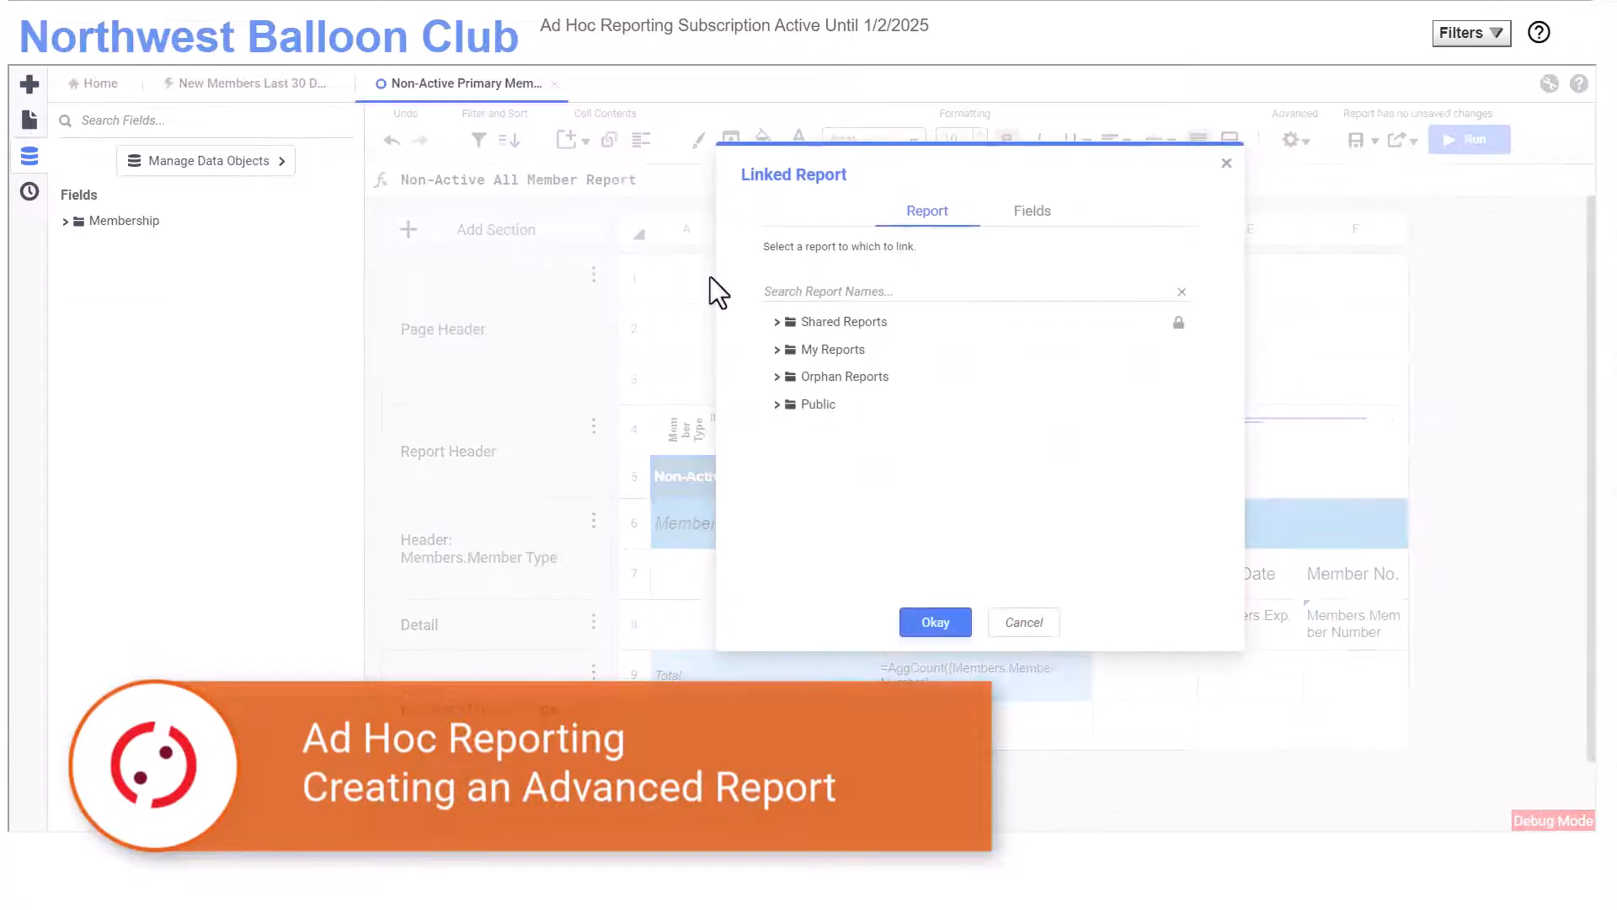
pyautogui.click(777, 350)
pyautogui.click(867, 377)
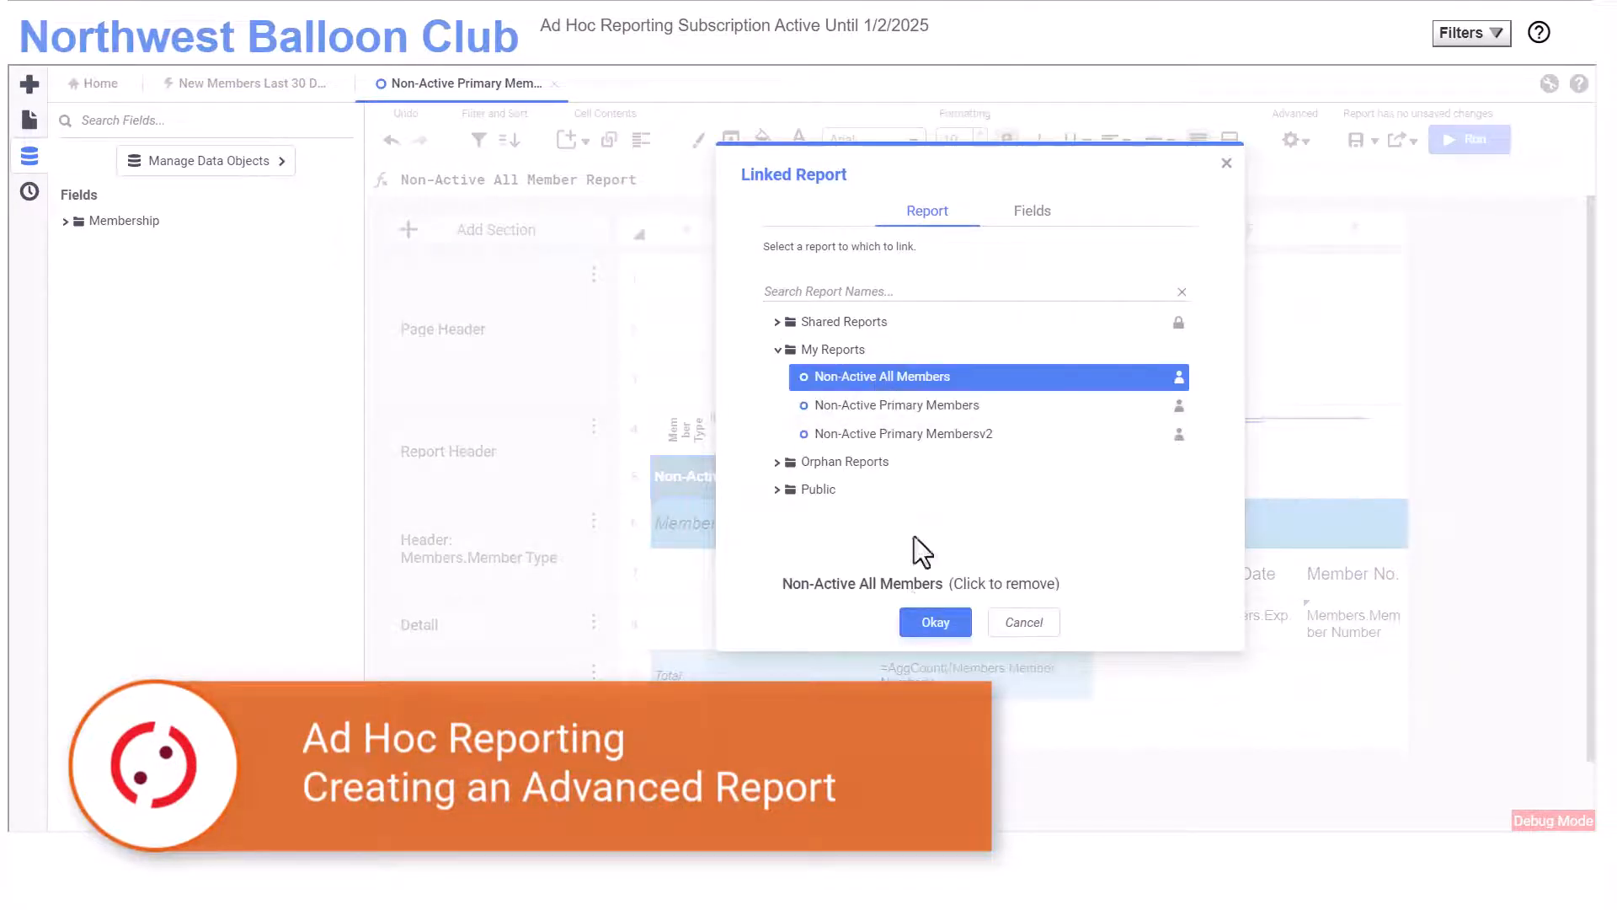
pyautogui.click(927, 623)
# Step: Run the report, open the linked all-members report from its cell and look through the linked output
pyautogui.click(1476, 141)
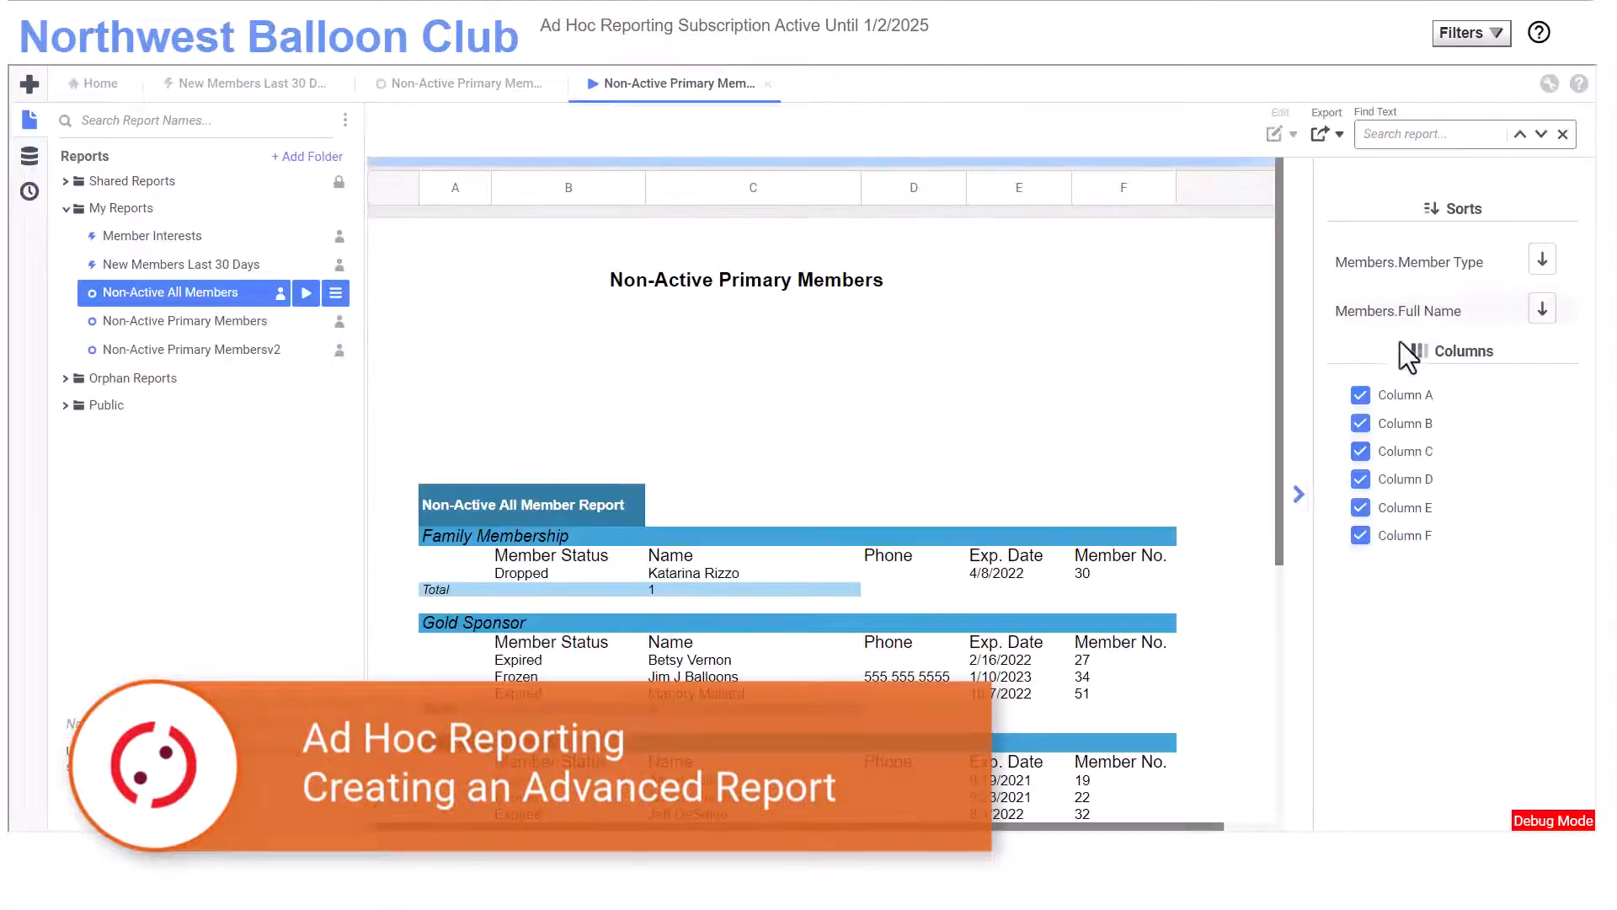
pyautogui.click(579, 516)
pyautogui.scroll(-5, 974, 403)
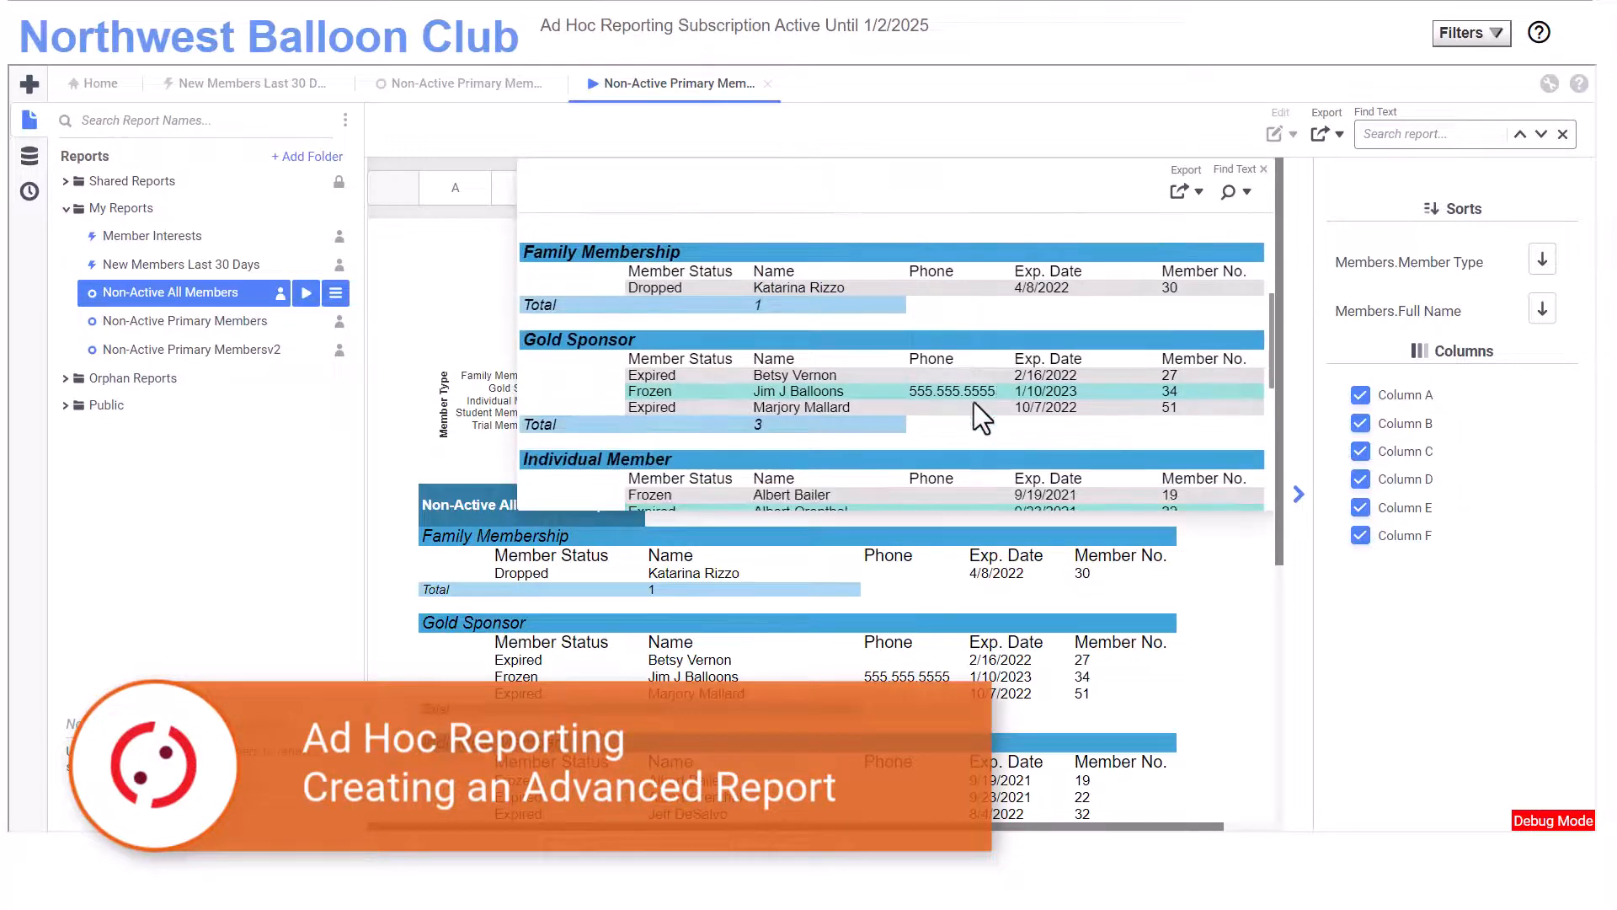
pyautogui.scroll(-3, 974, 402)
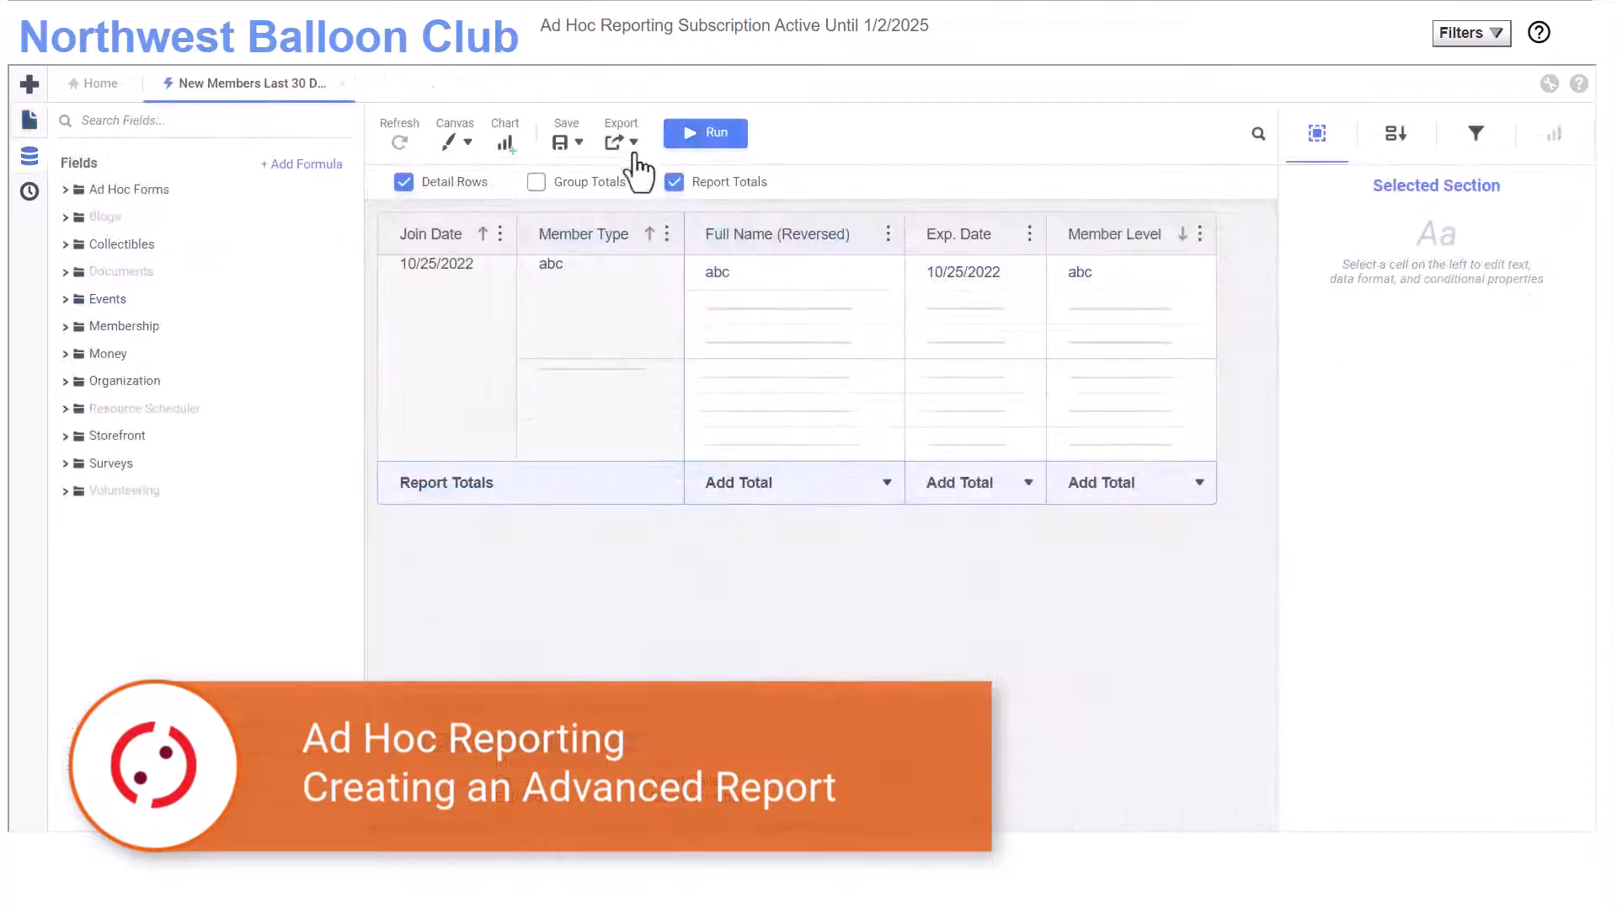
# Step: Open the export options of the New Members Last 30 Days report to view the Advanced Report option
pyautogui.click(634, 142)
pyautogui.moveTo(725, 338)
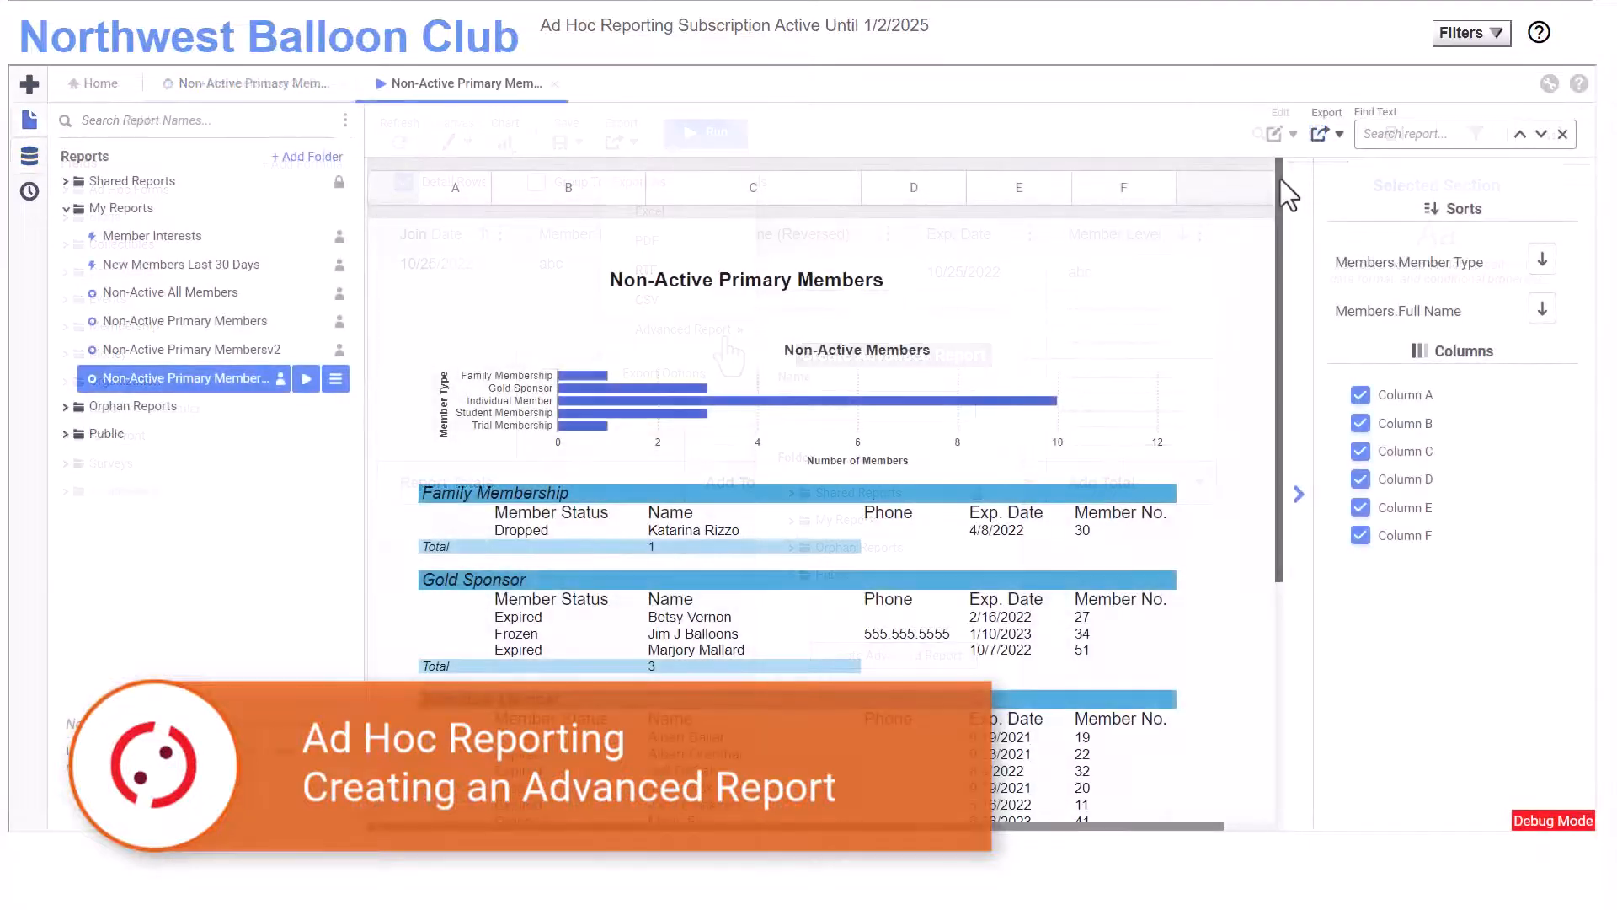
# Step: Look through the member type groups in the Non-Active Primary Members report output
pyautogui.moveTo(1281, 179); pyautogui.dragTo(1275, 345)
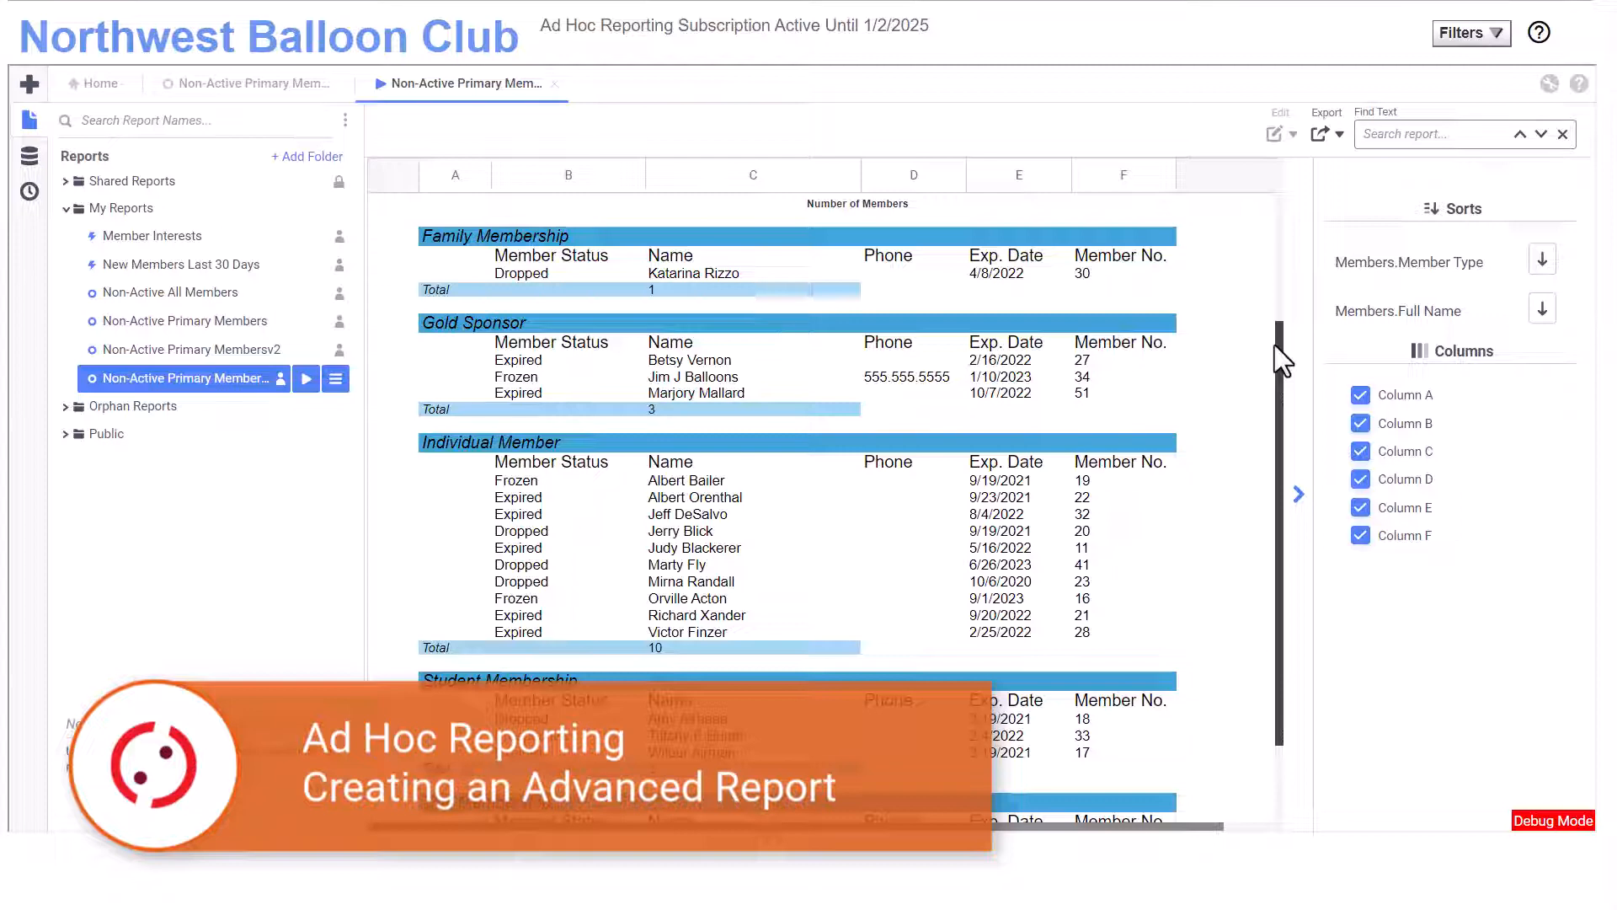
pyautogui.moveTo(1276, 345); pyautogui.dragTo(1267, 385)
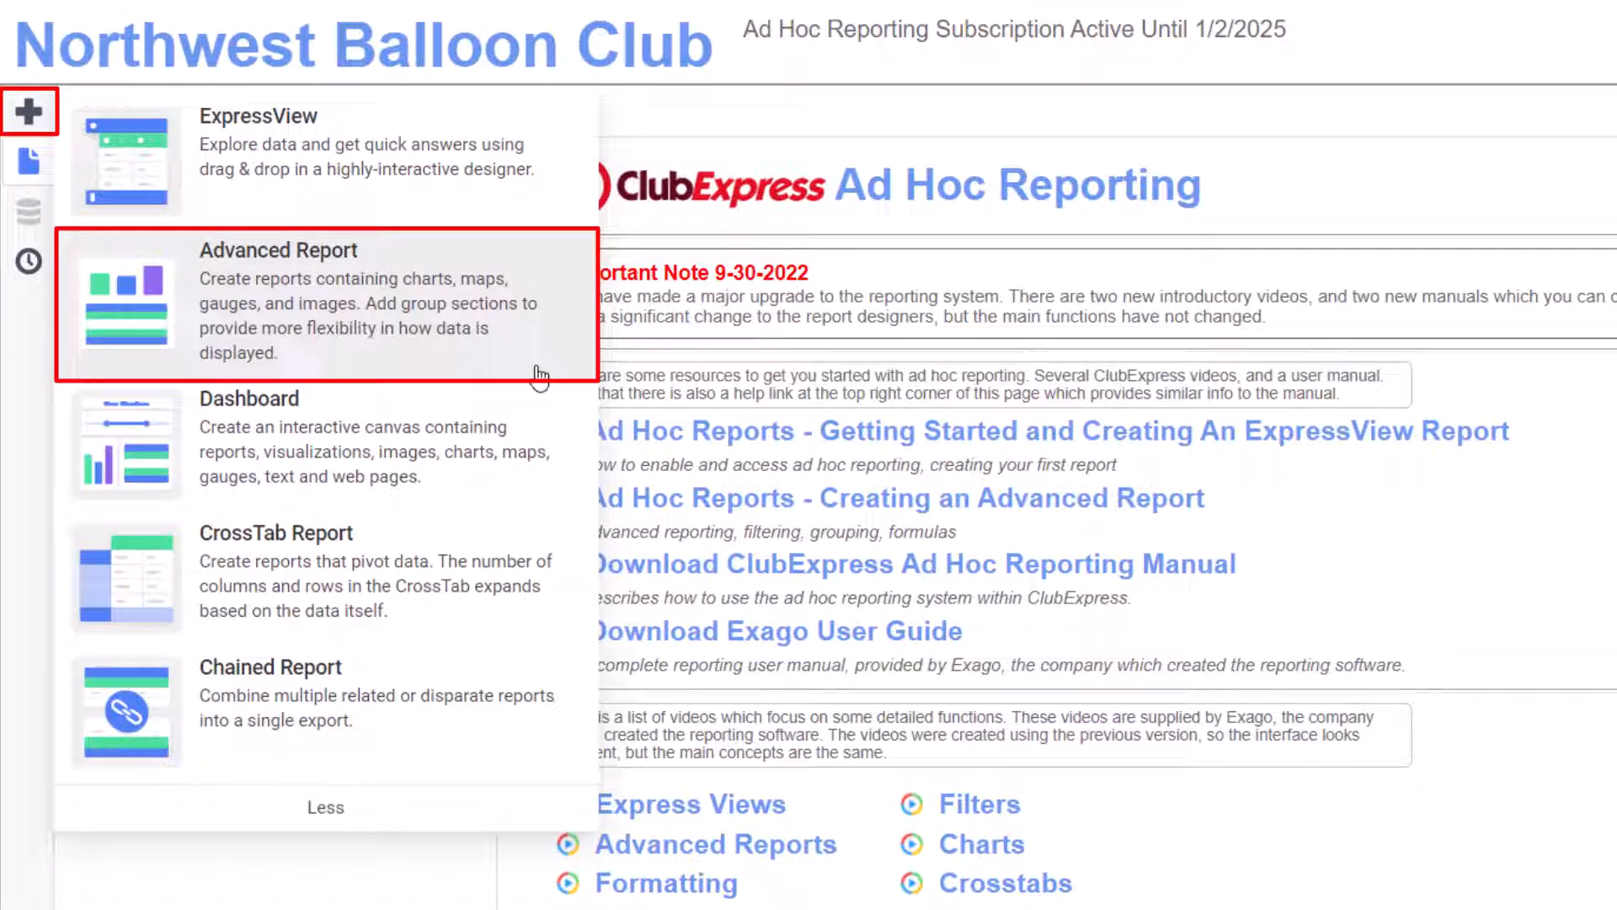
# Step: Create a new advanced report that uses the Members data object from the Membership category
pyautogui.click(539, 377)
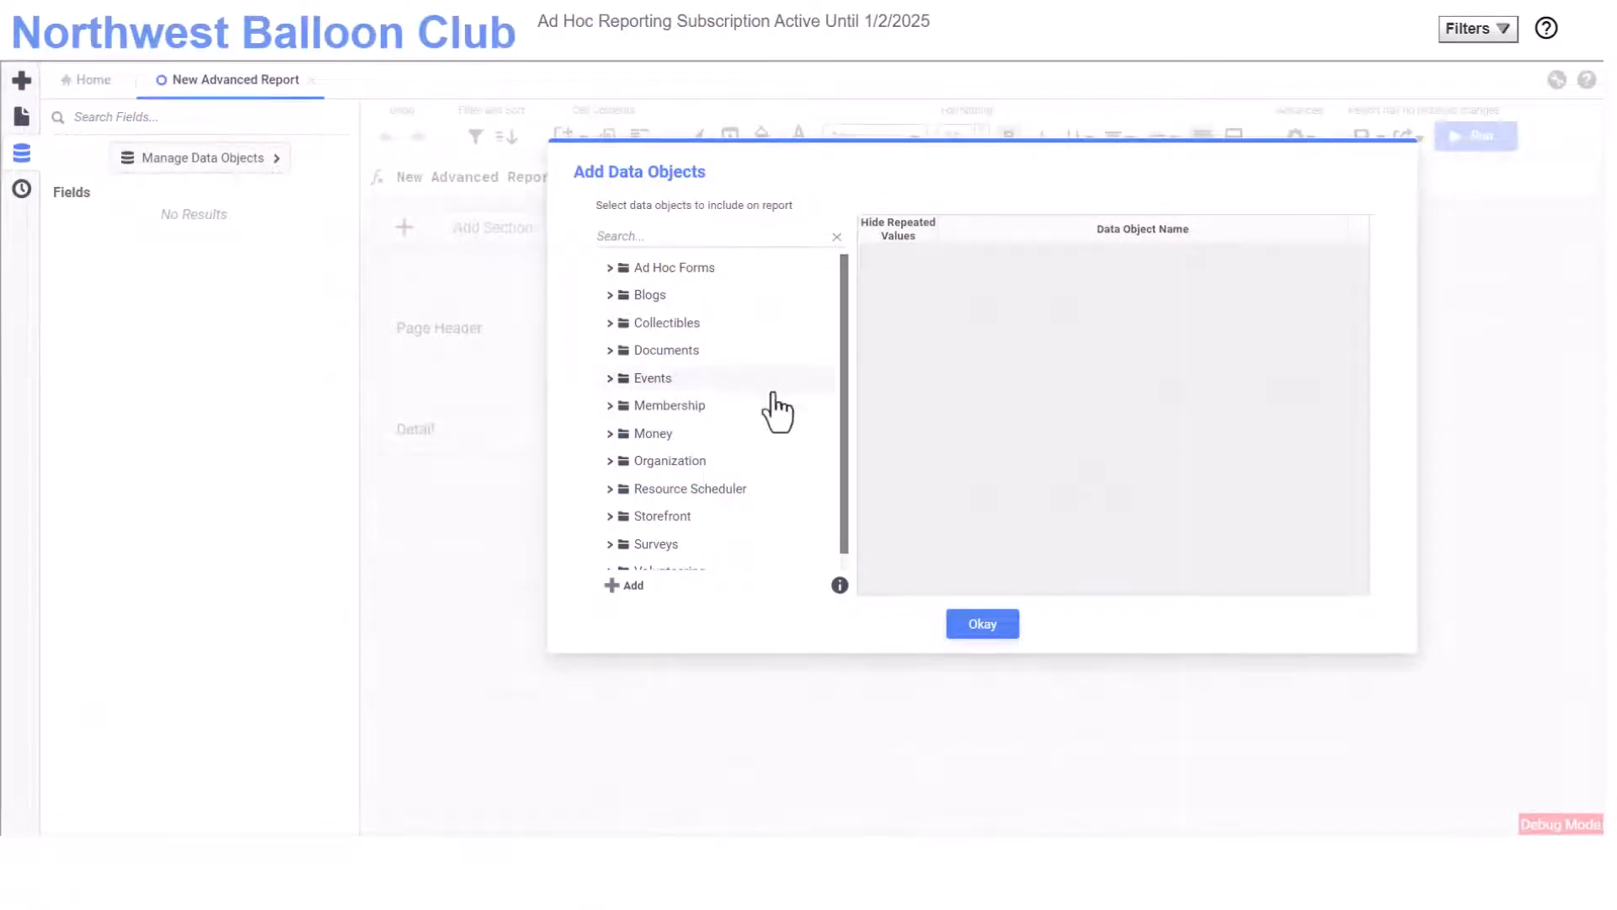
pyautogui.click(610, 407)
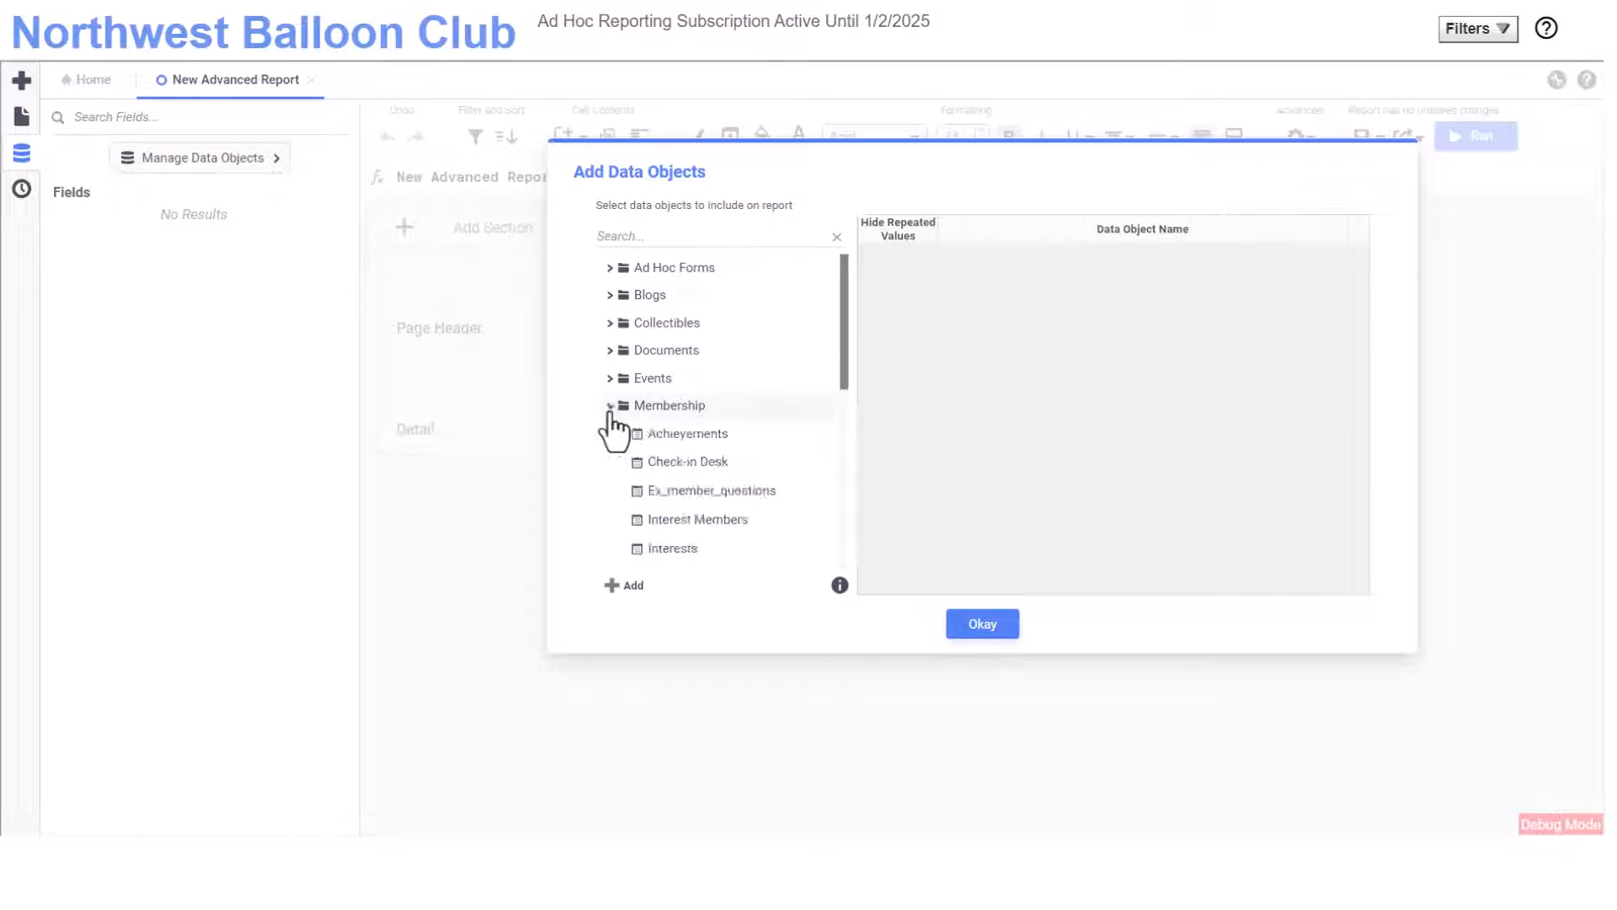
pyautogui.scroll(-3, 610, 413)
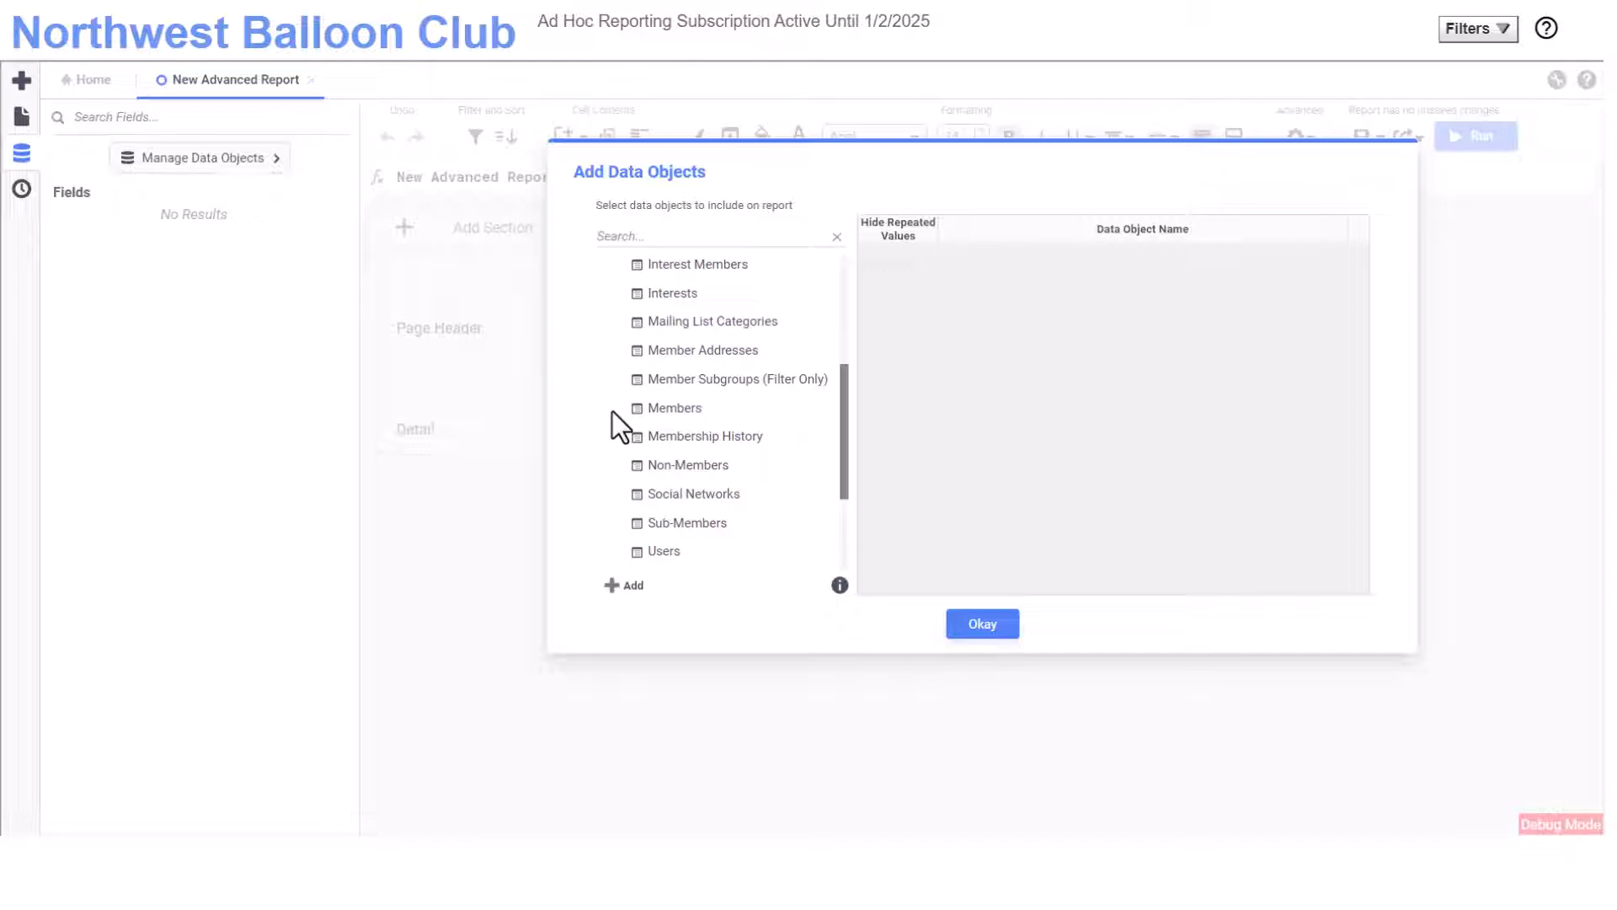
pyautogui.doubleClick(683, 413)
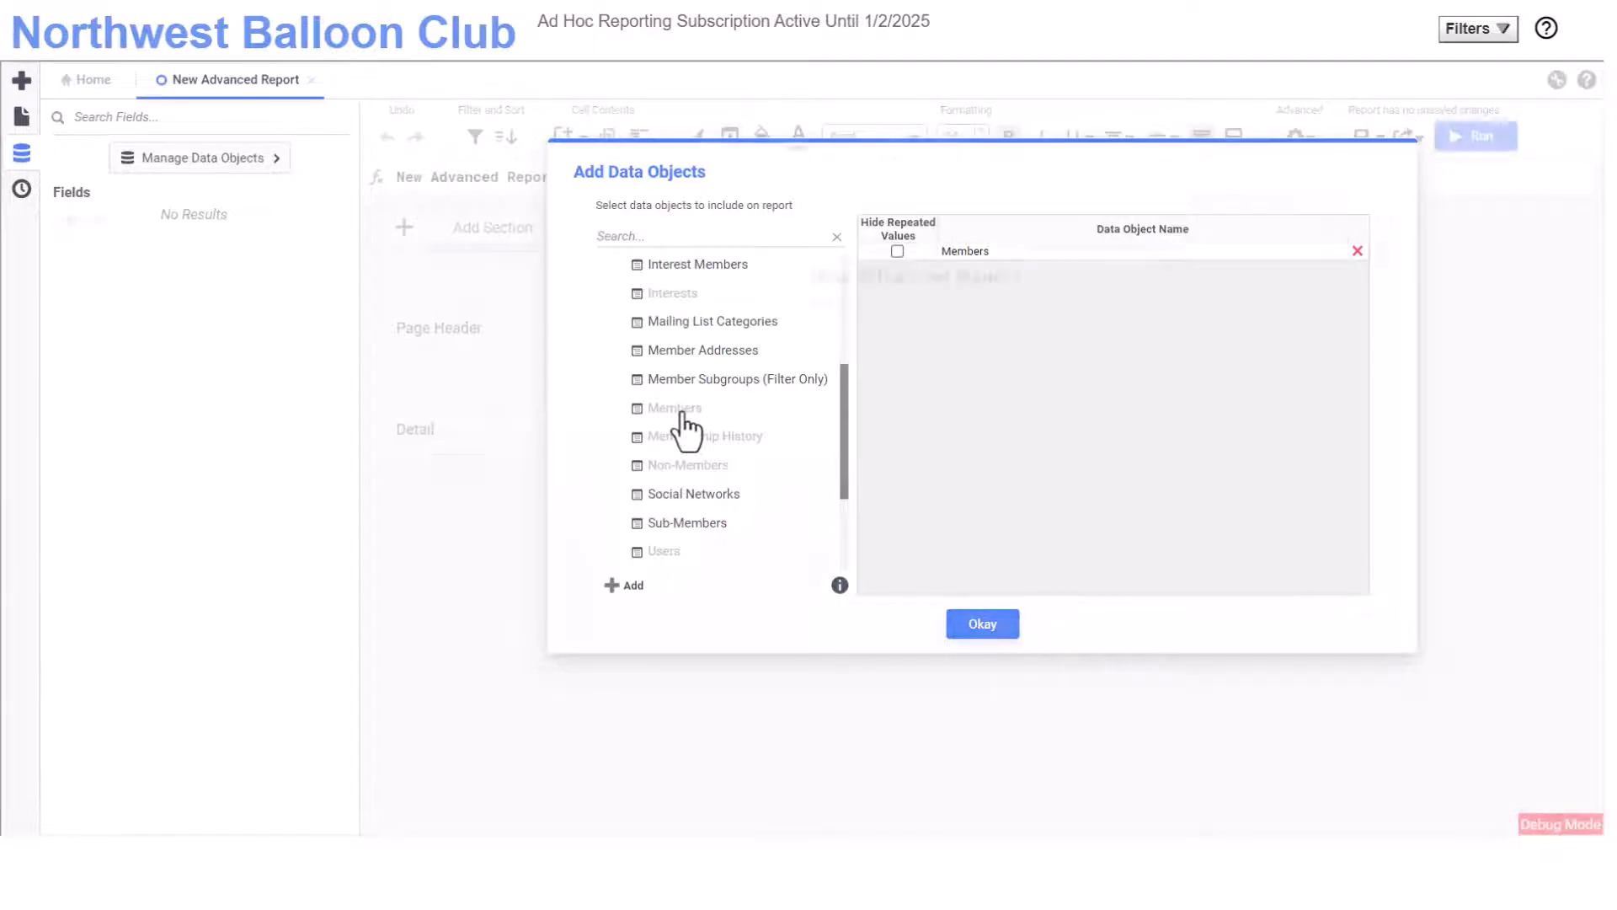
pyautogui.click(960, 627)
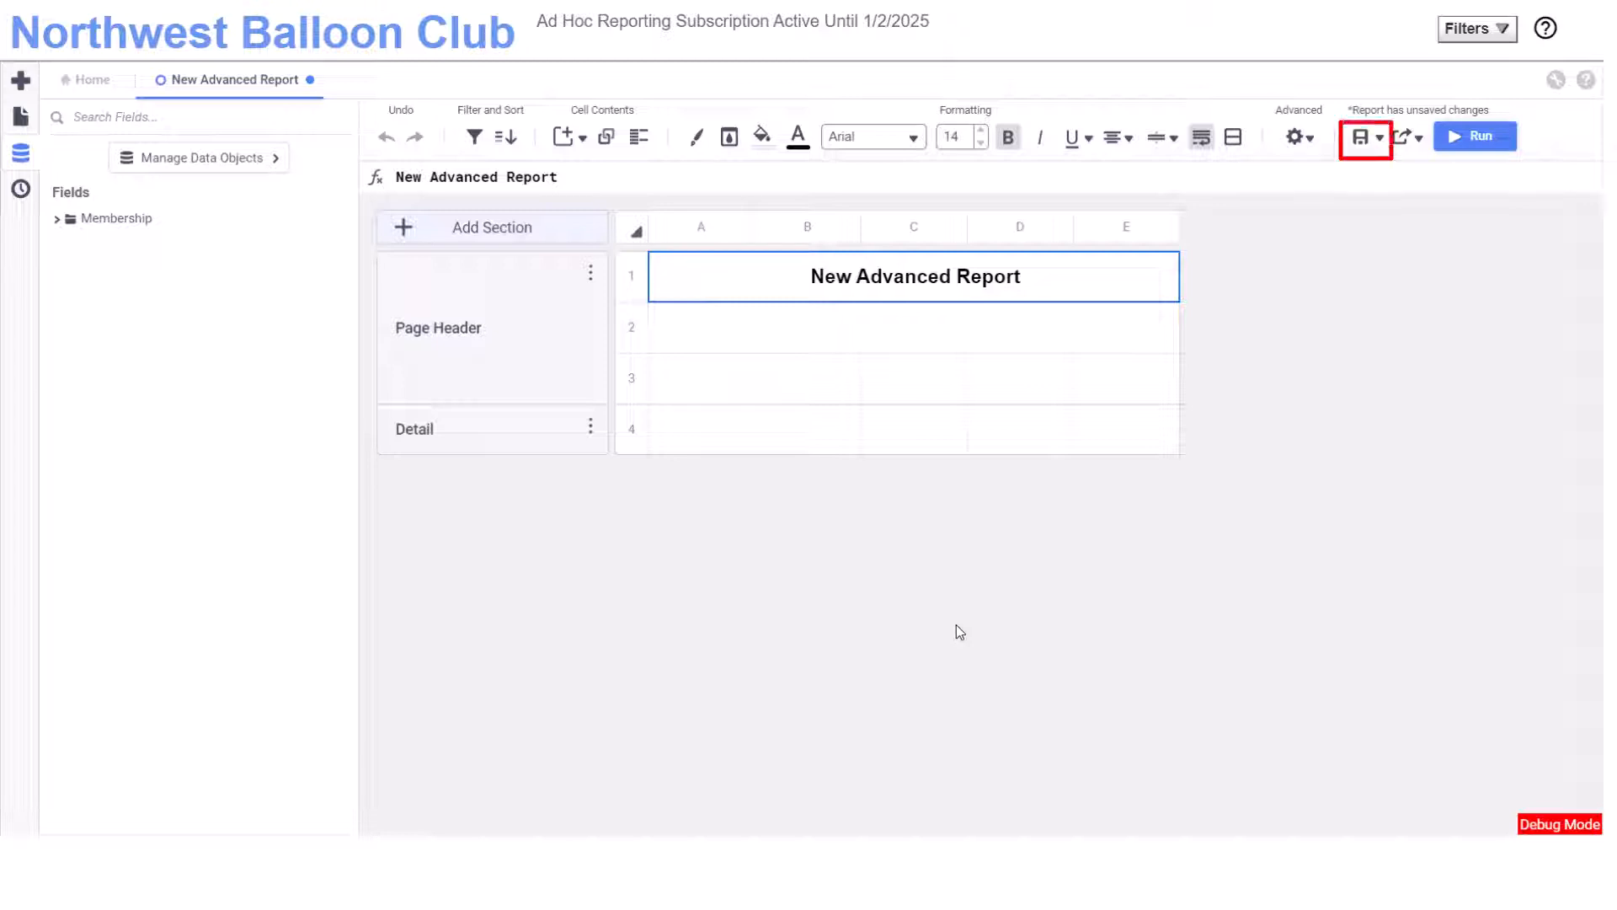
# Step: Save the report as "Non-Active Primary Members" with the description "Used to contact non-active primary members to renew, submit payment, etc."
pyautogui.click(1360, 138)
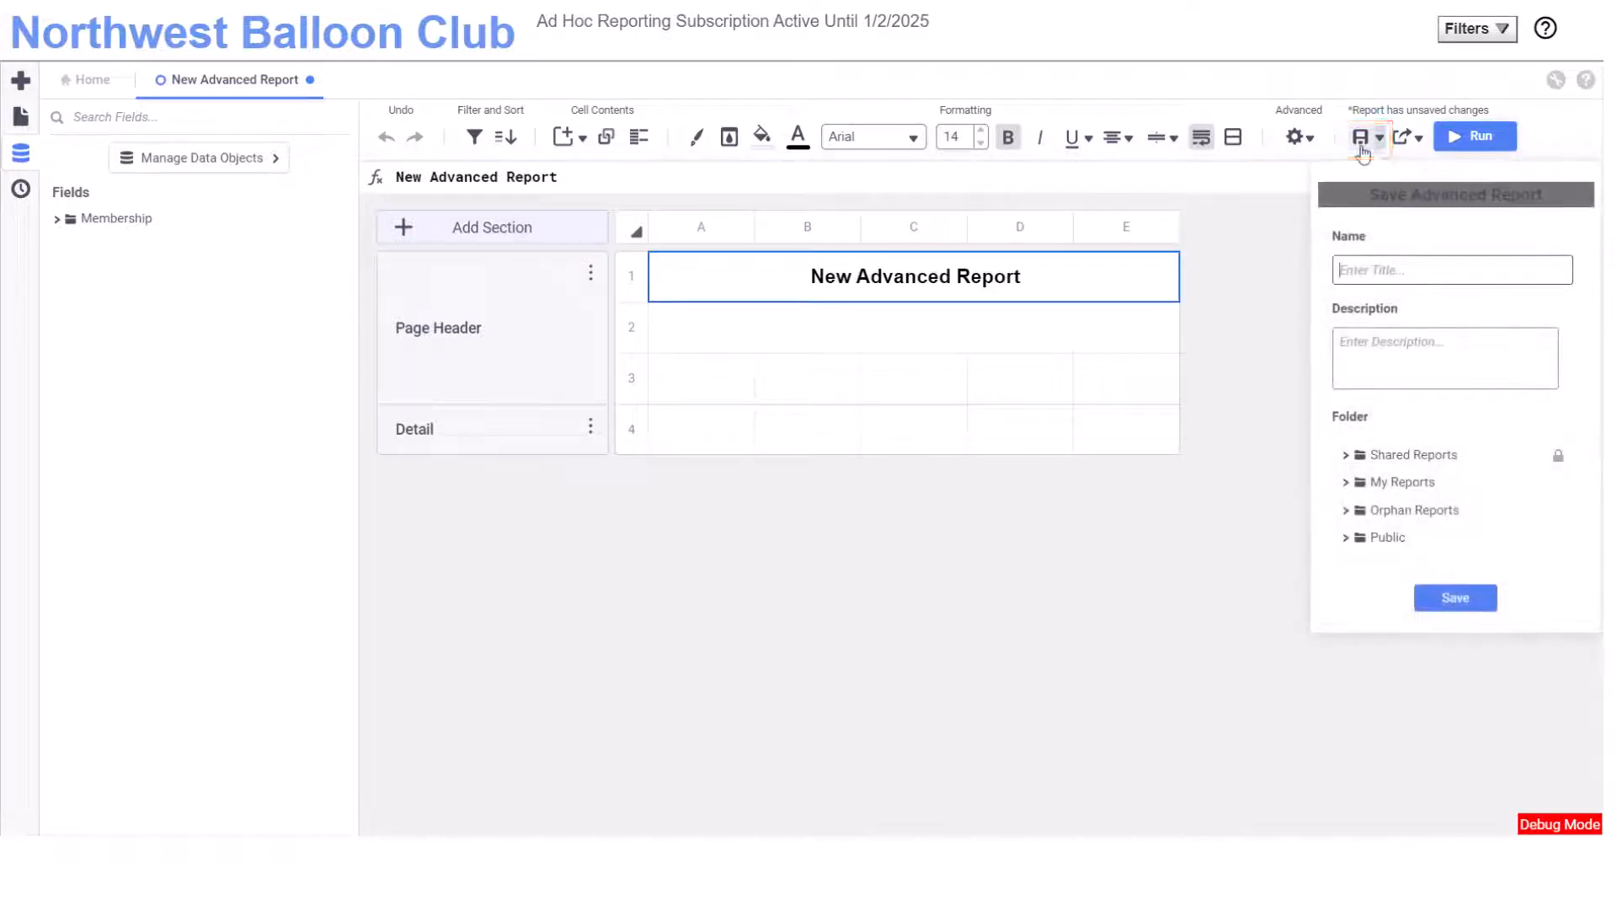
pyautogui.write('Non-Active Primary Members')
pyautogui.press('Tab')
pyautogui.write('Used to contact non-active primary members to renew, submit payment, etc.')
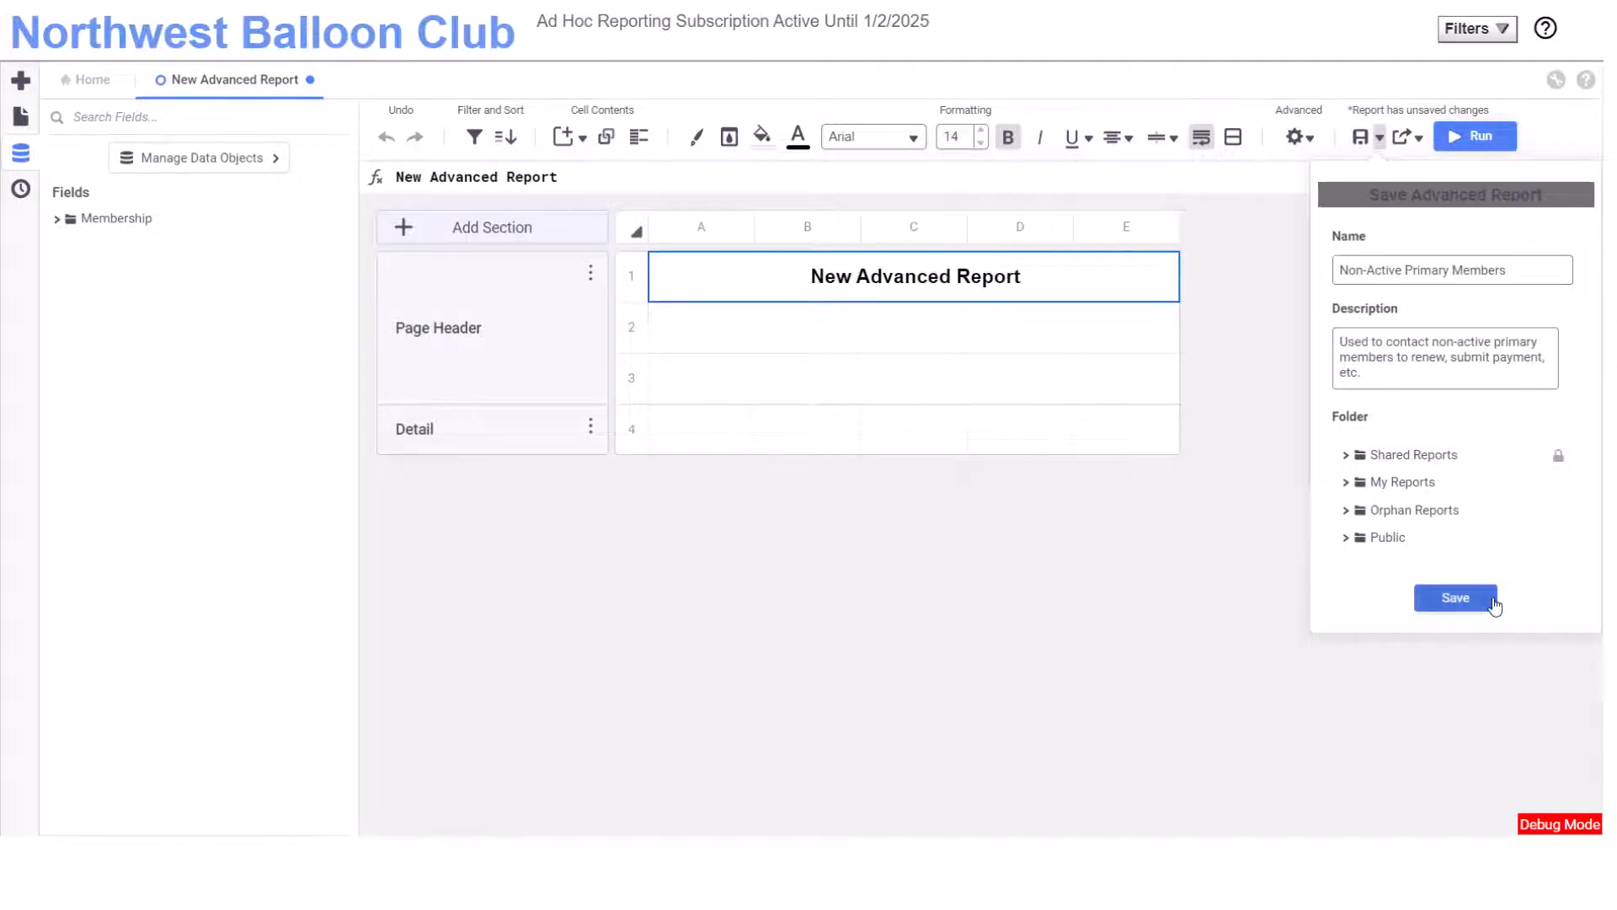
pyautogui.click(1492, 600)
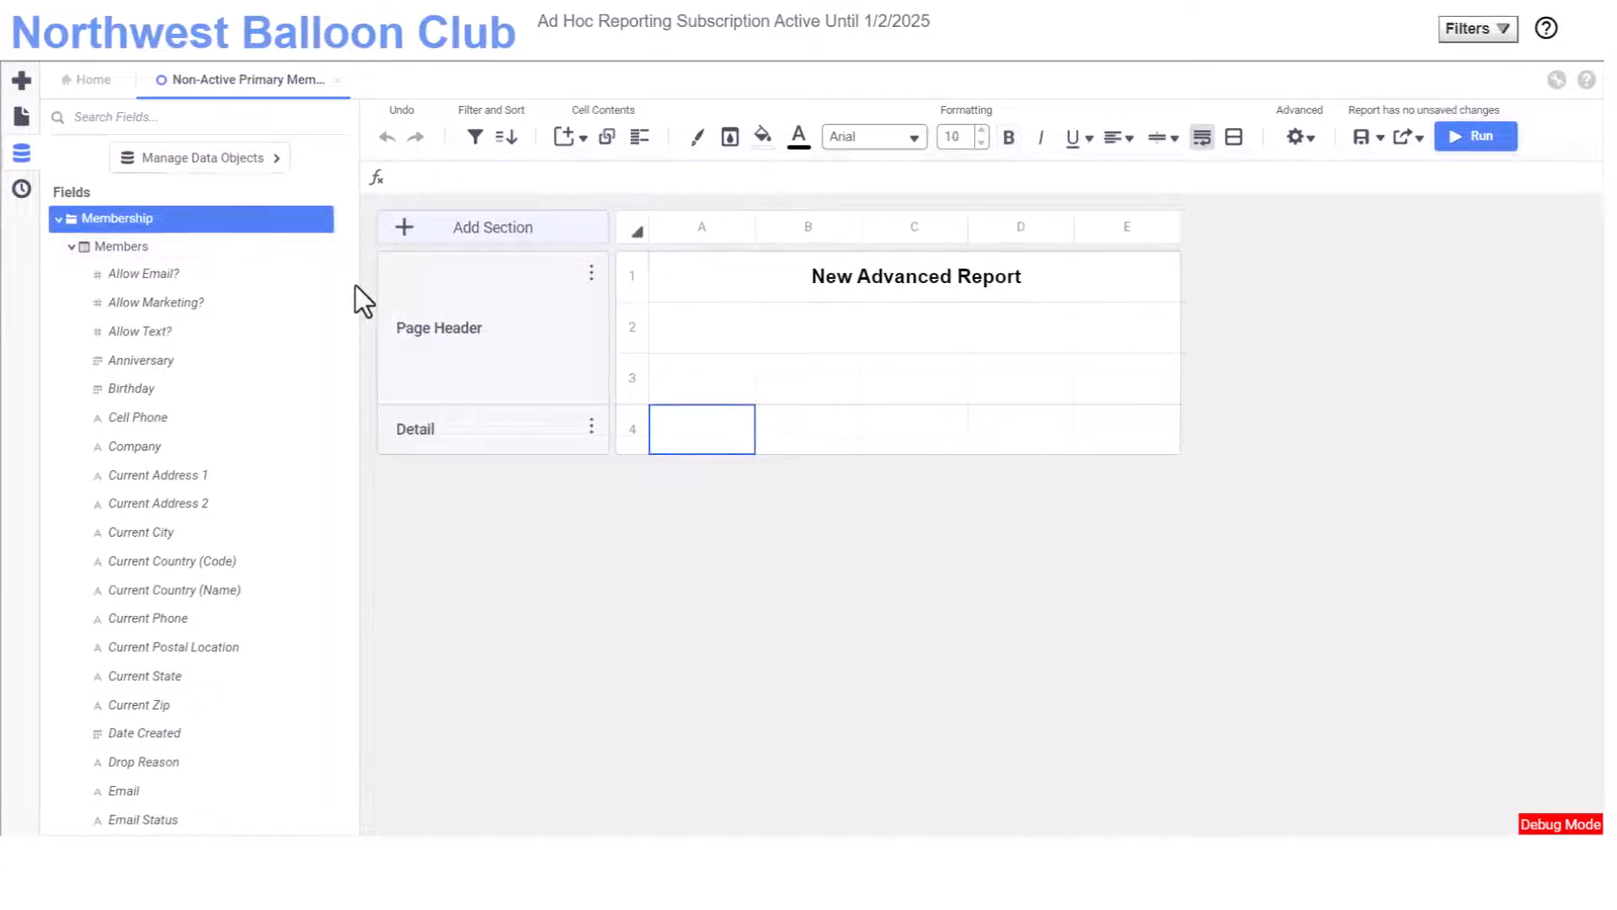
# Step: Add the Member Type field to cell A4 and the Status field to cell B4 in the Detail section
pyautogui.scroll(-3, 344, 332)
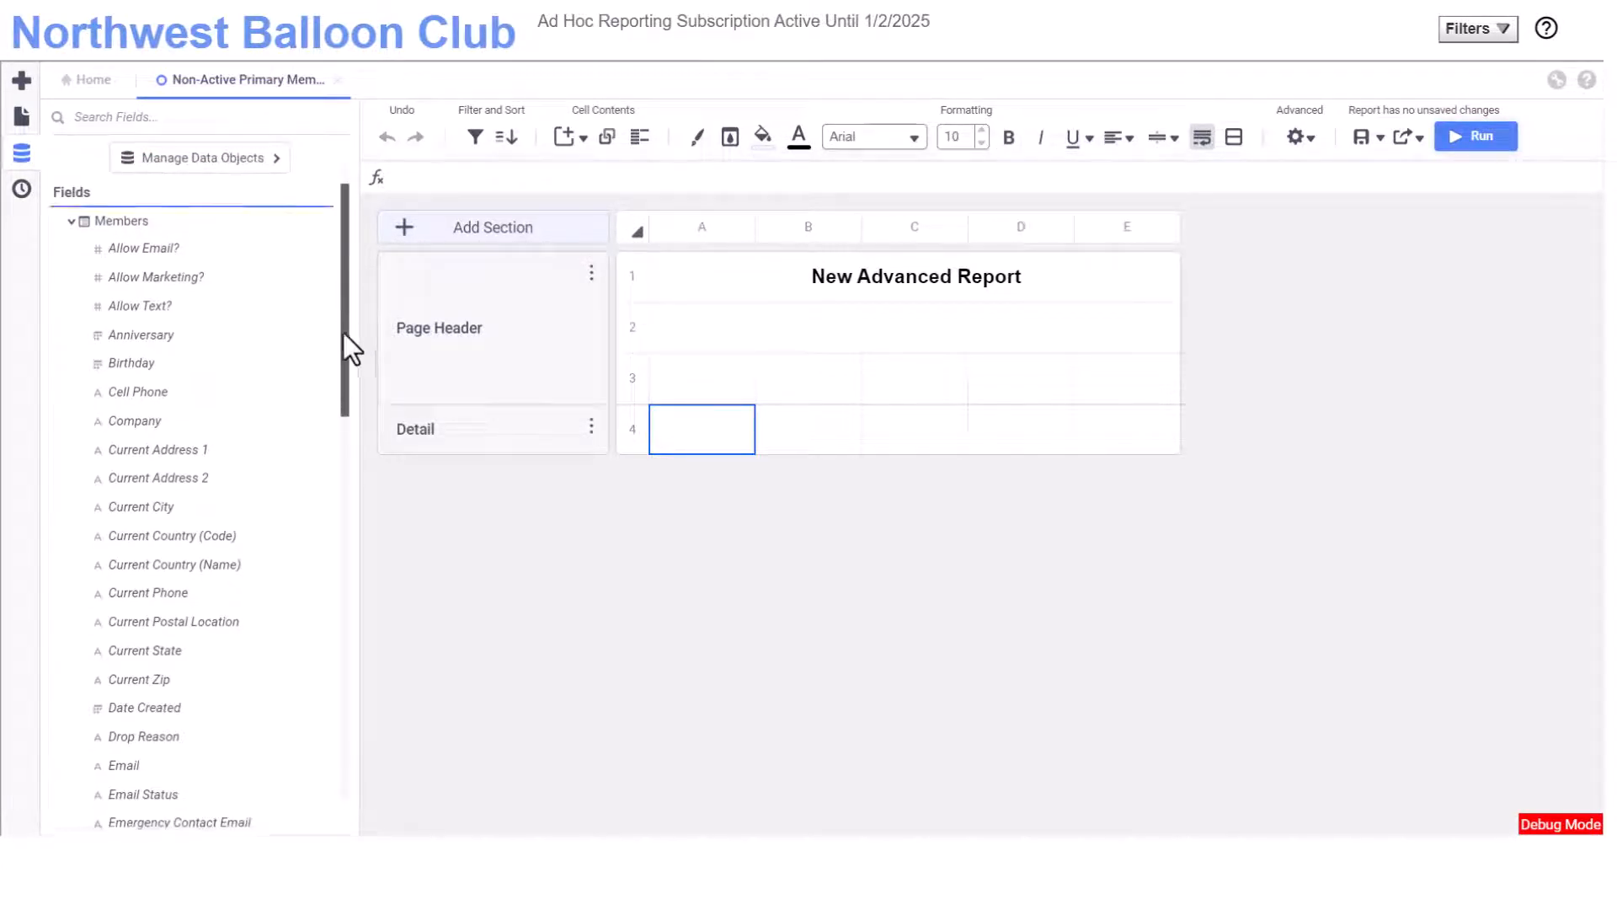
pyautogui.moveTo(343, 332); pyautogui.dragTo(350, 694)
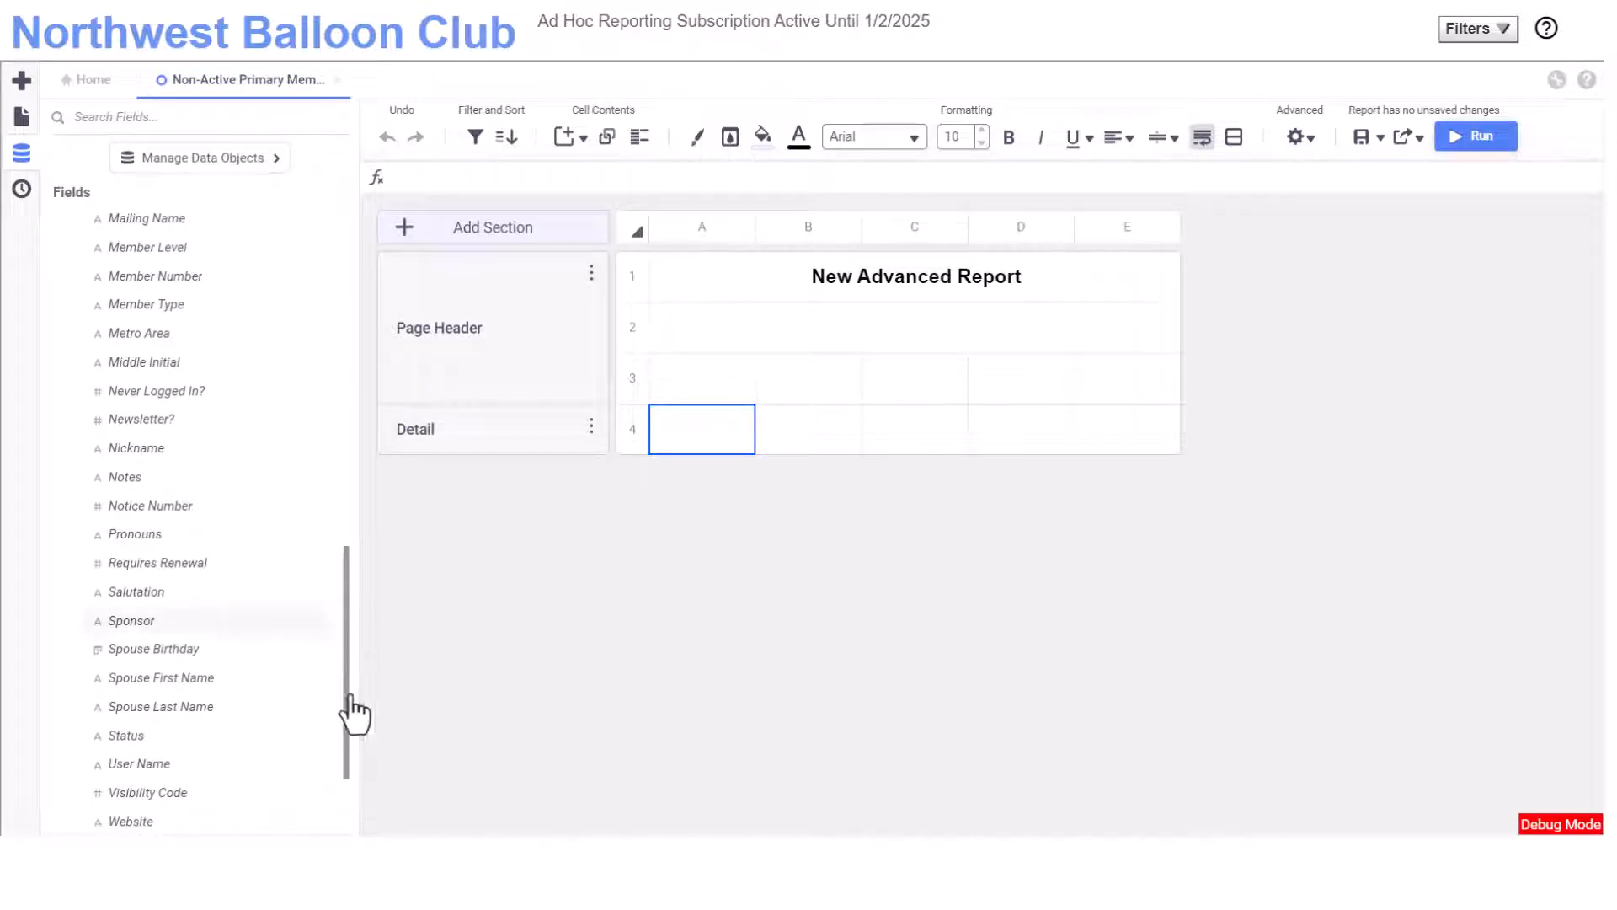
pyautogui.doubleClick(251, 314)
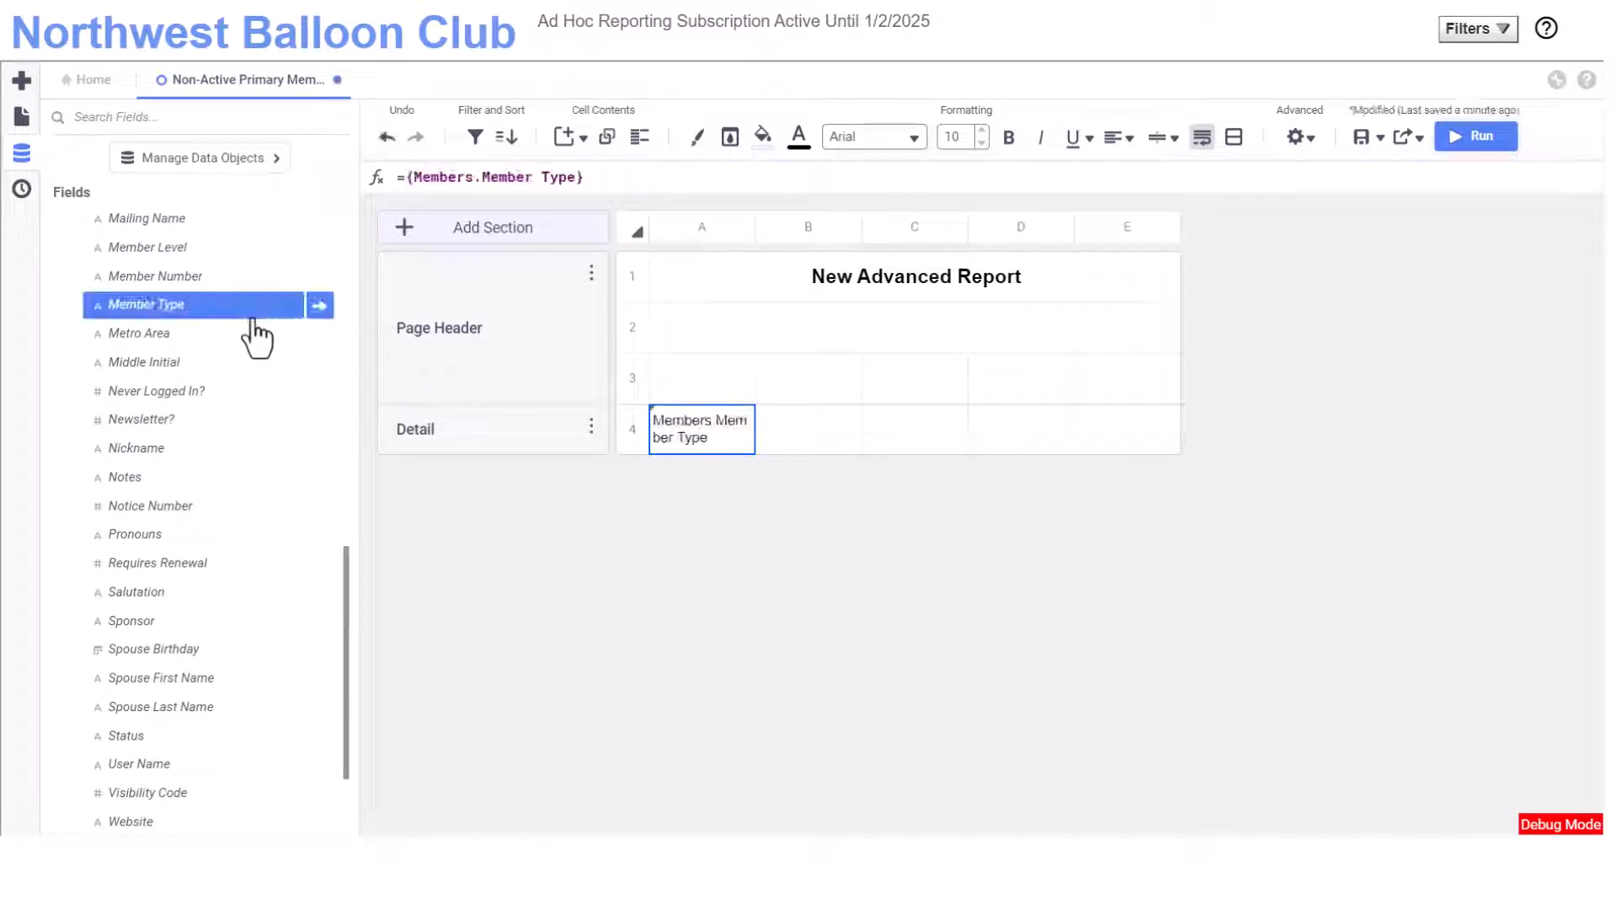
pyautogui.click(812, 438)
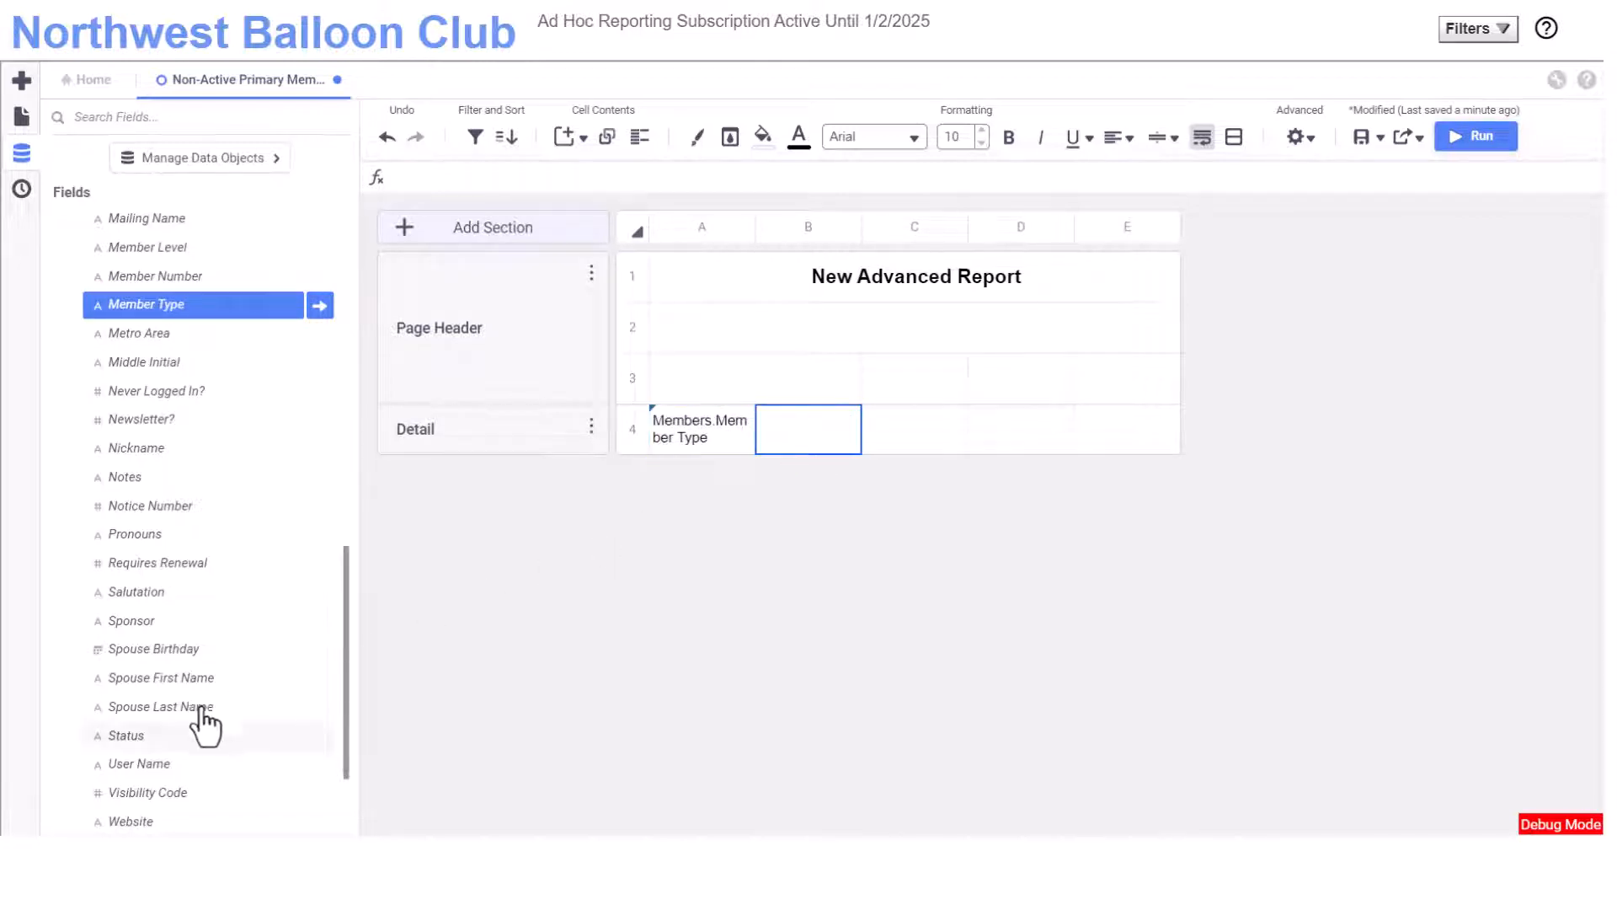
pyautogui.click(128, 738)
pyautogui.moveTo(128, 742); pyautogui.dragTo(796, 435)
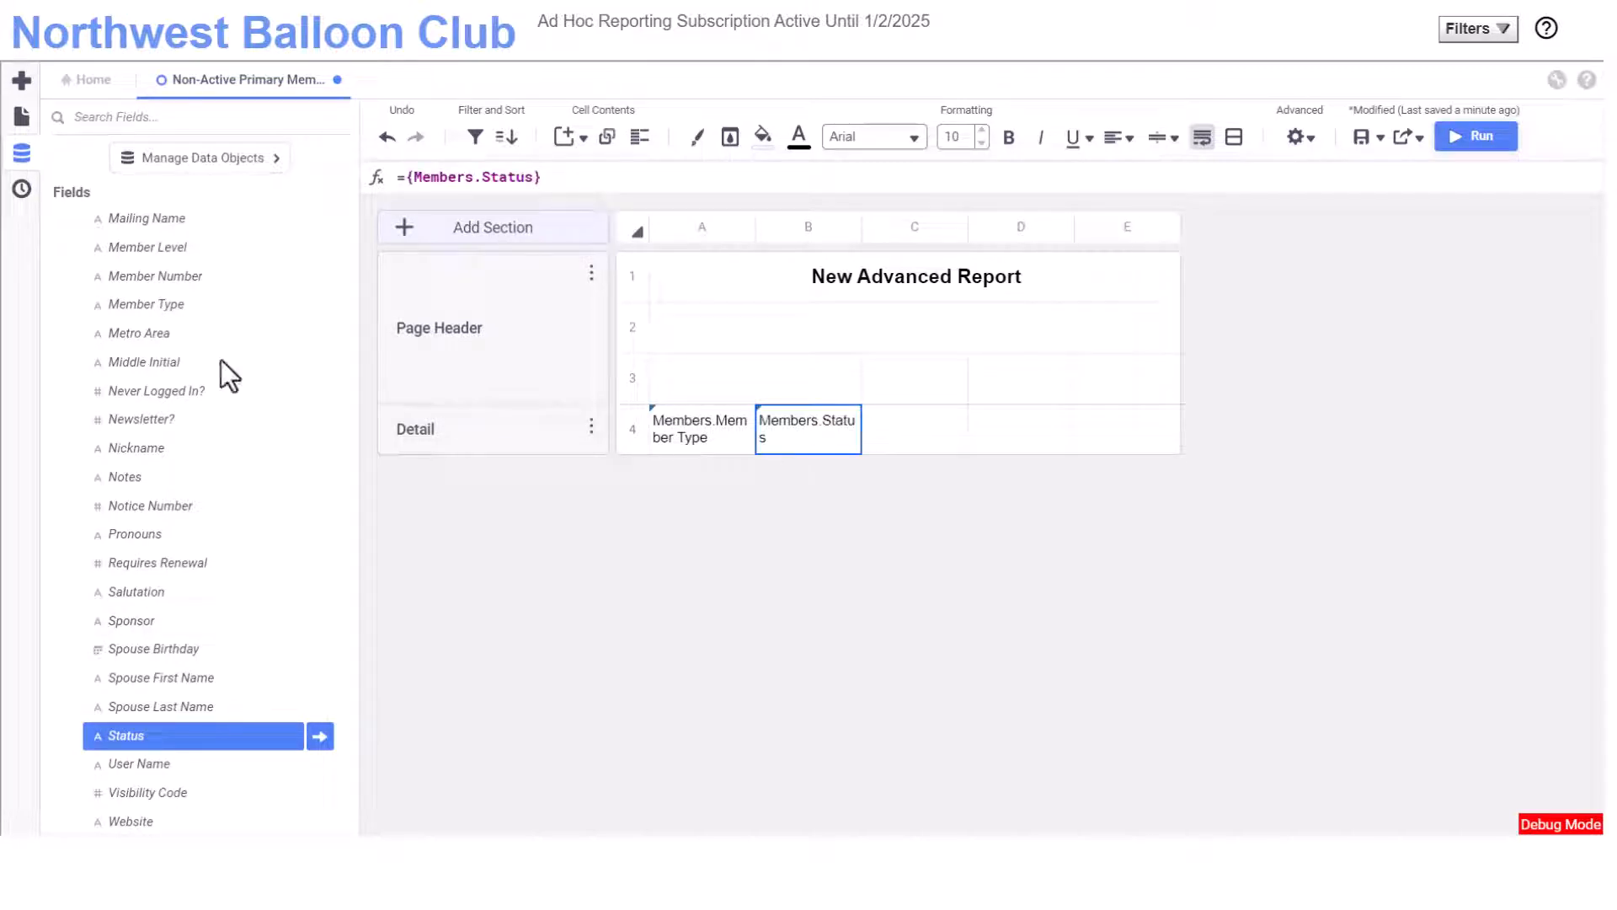
pyautogui.rightClick(797, 435)
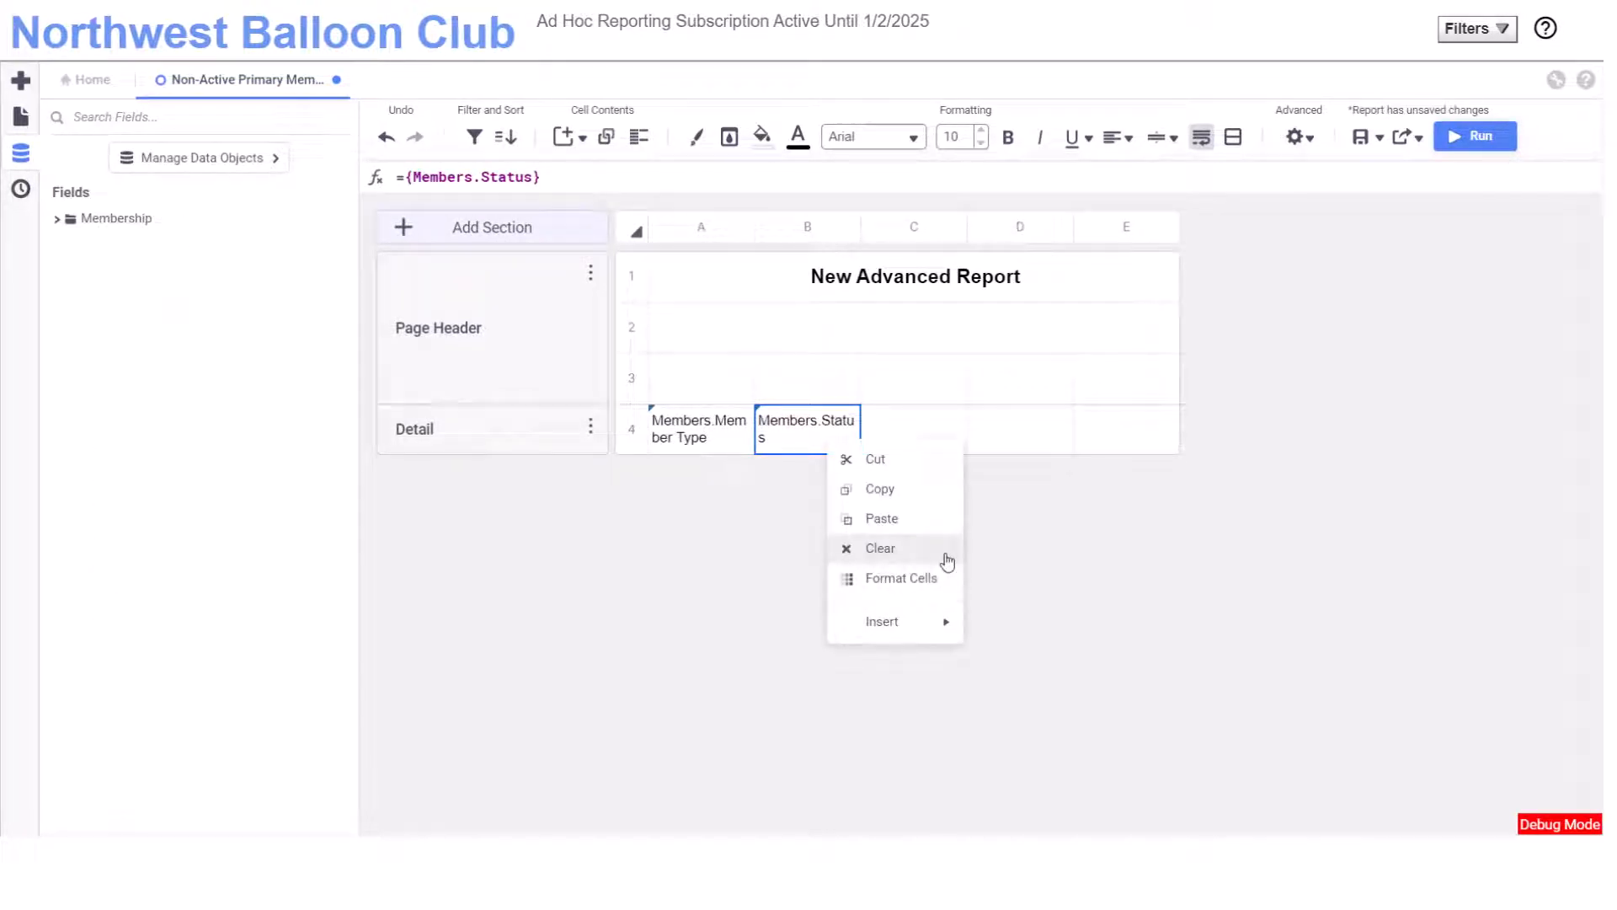
pyautogui.click(780, 467)
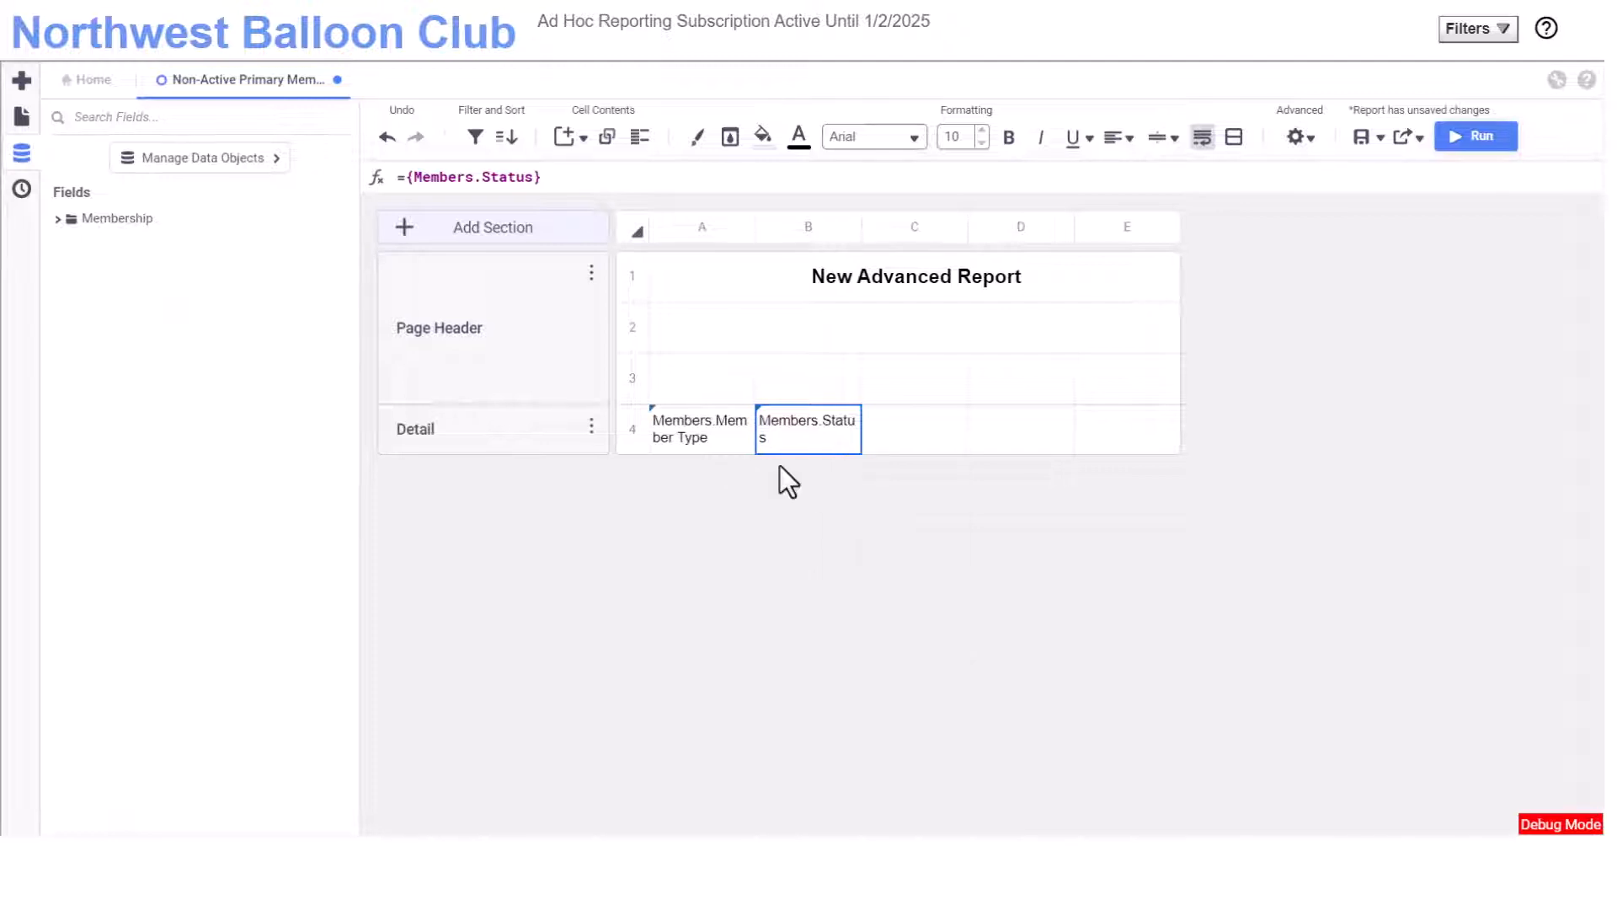
pyautogui.moveTo(813, 425)
pyautogui.mouseDown()
pyautogui.moveTo(897, 416)
pyautogui.moveTo(842, 418)
pyautogui.mouseUp()
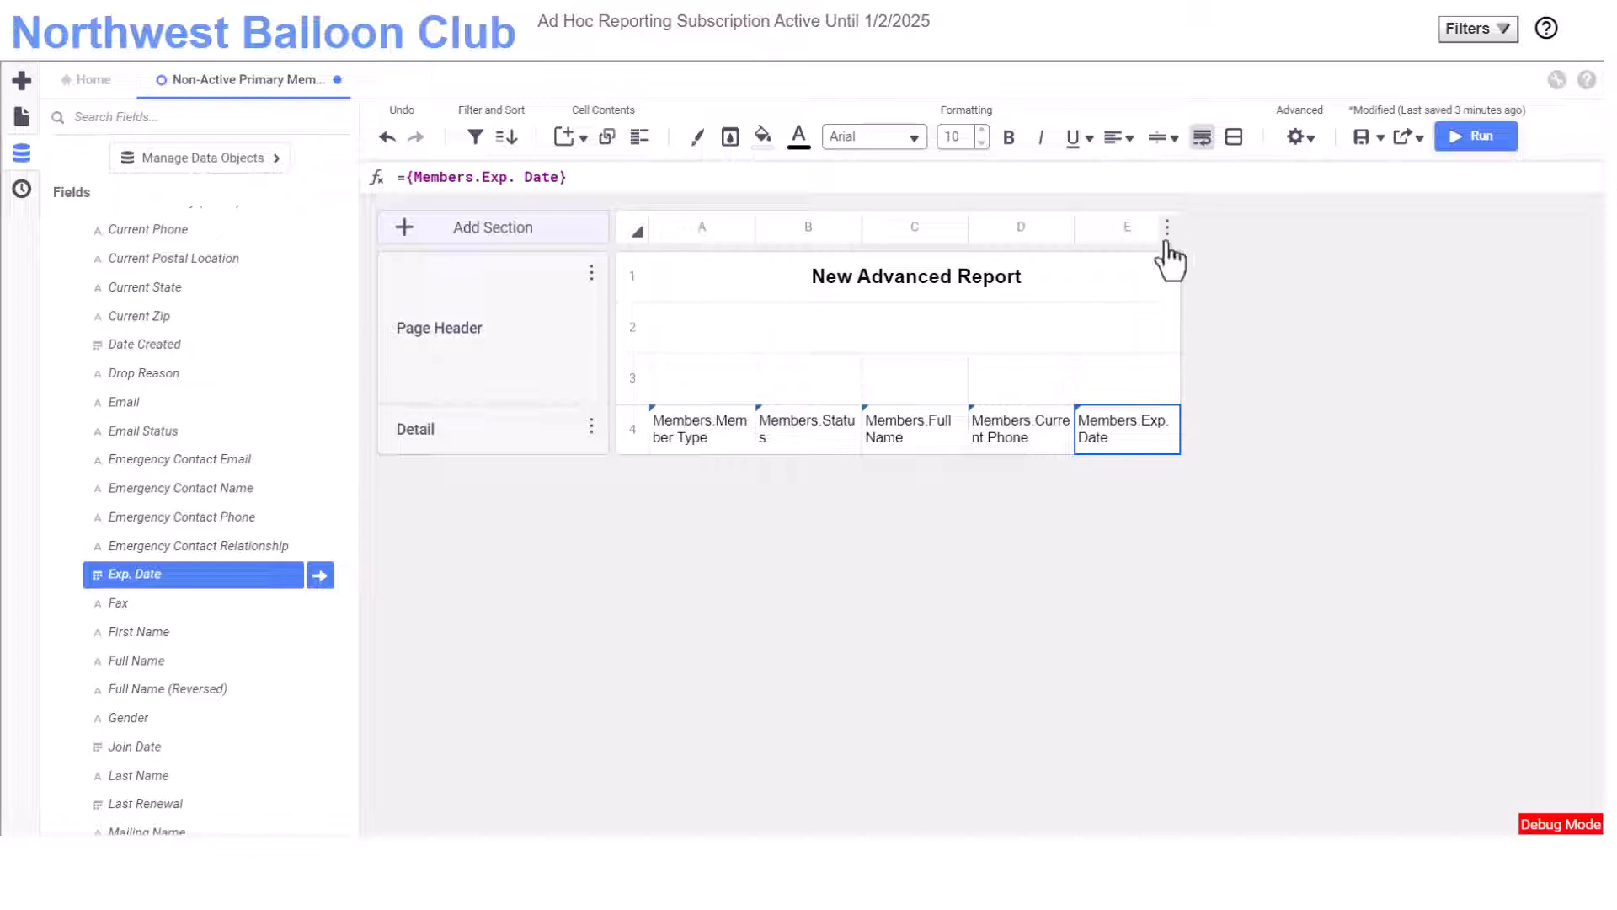
# Step: Insert one column after column E and place the Member Number field in its Detail cell
pyautogui.click(1168, 229)
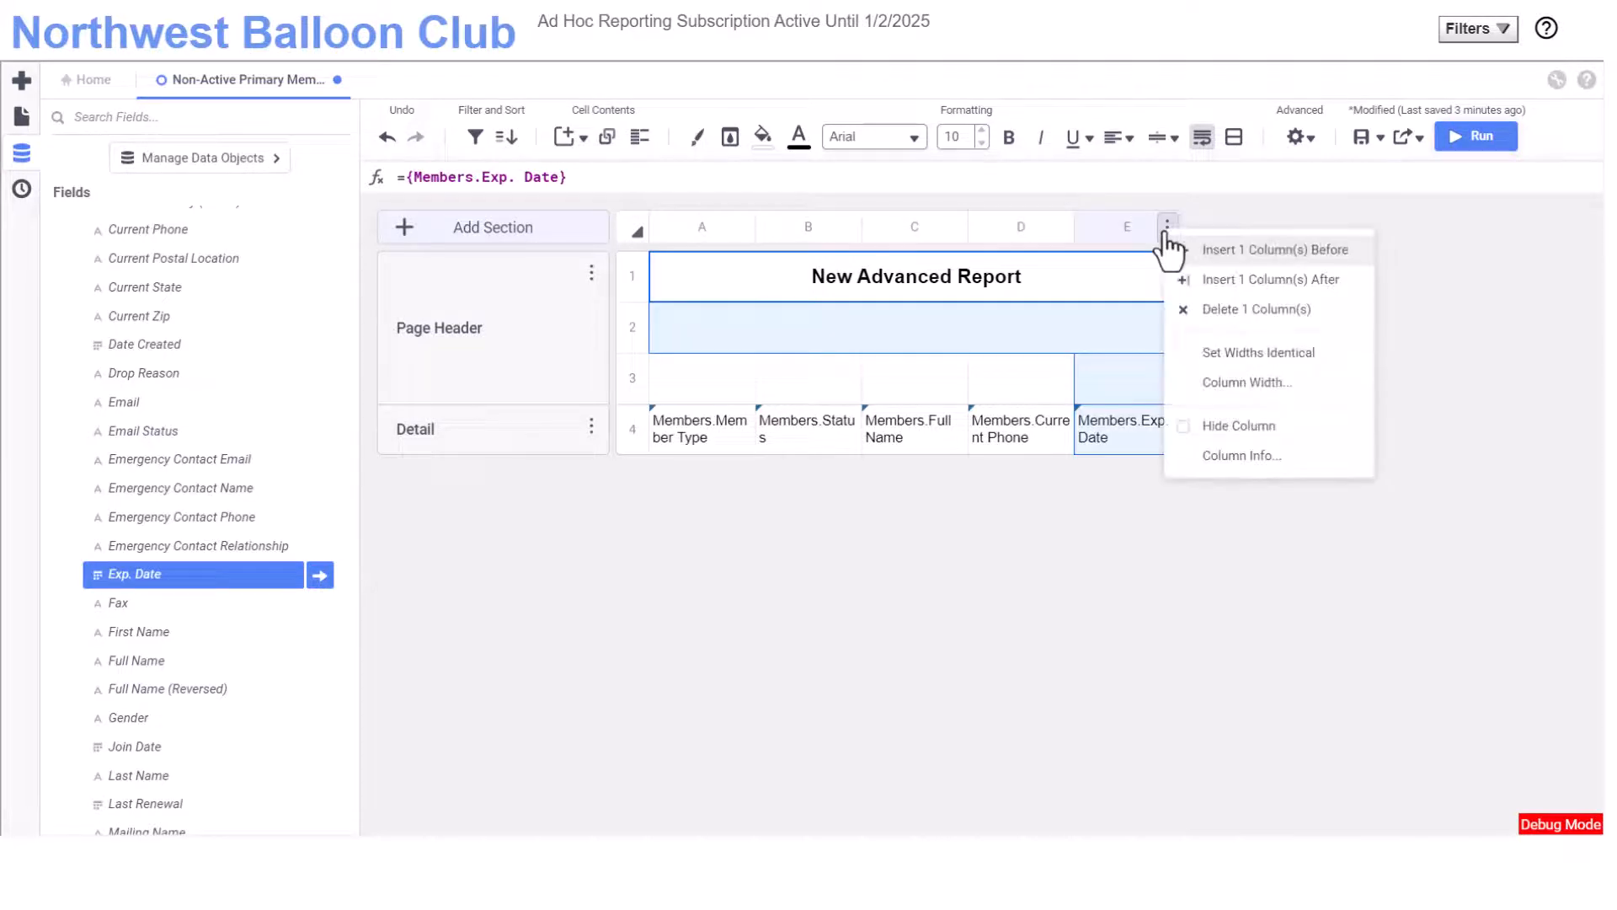
pyautogui.click(1212, 281)
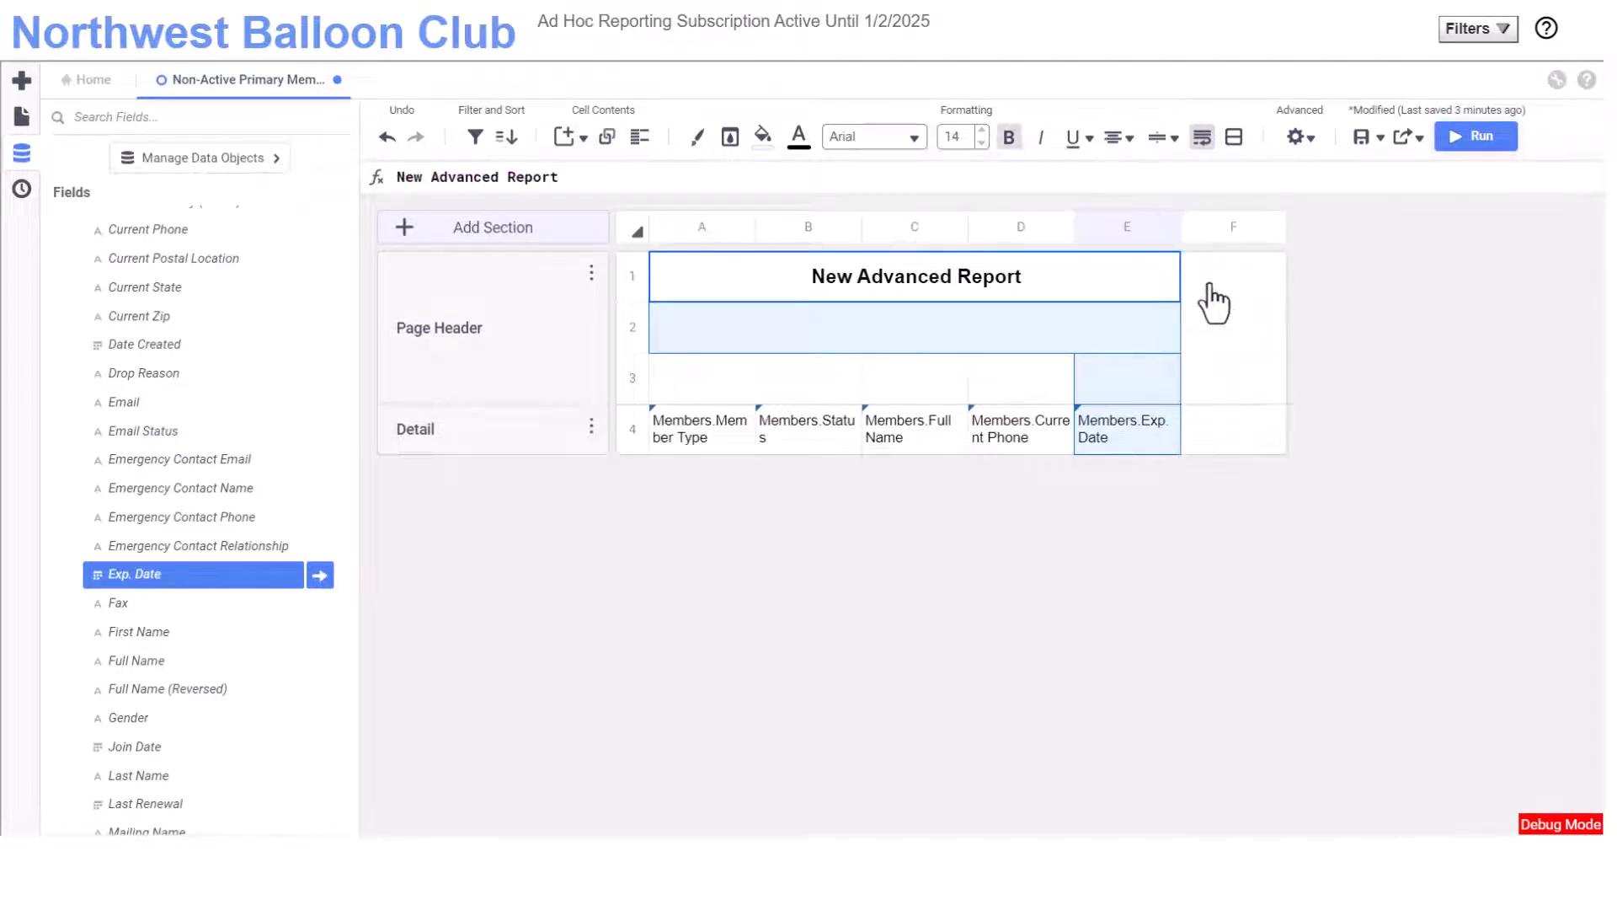
pyautogui.click(1221, 430)
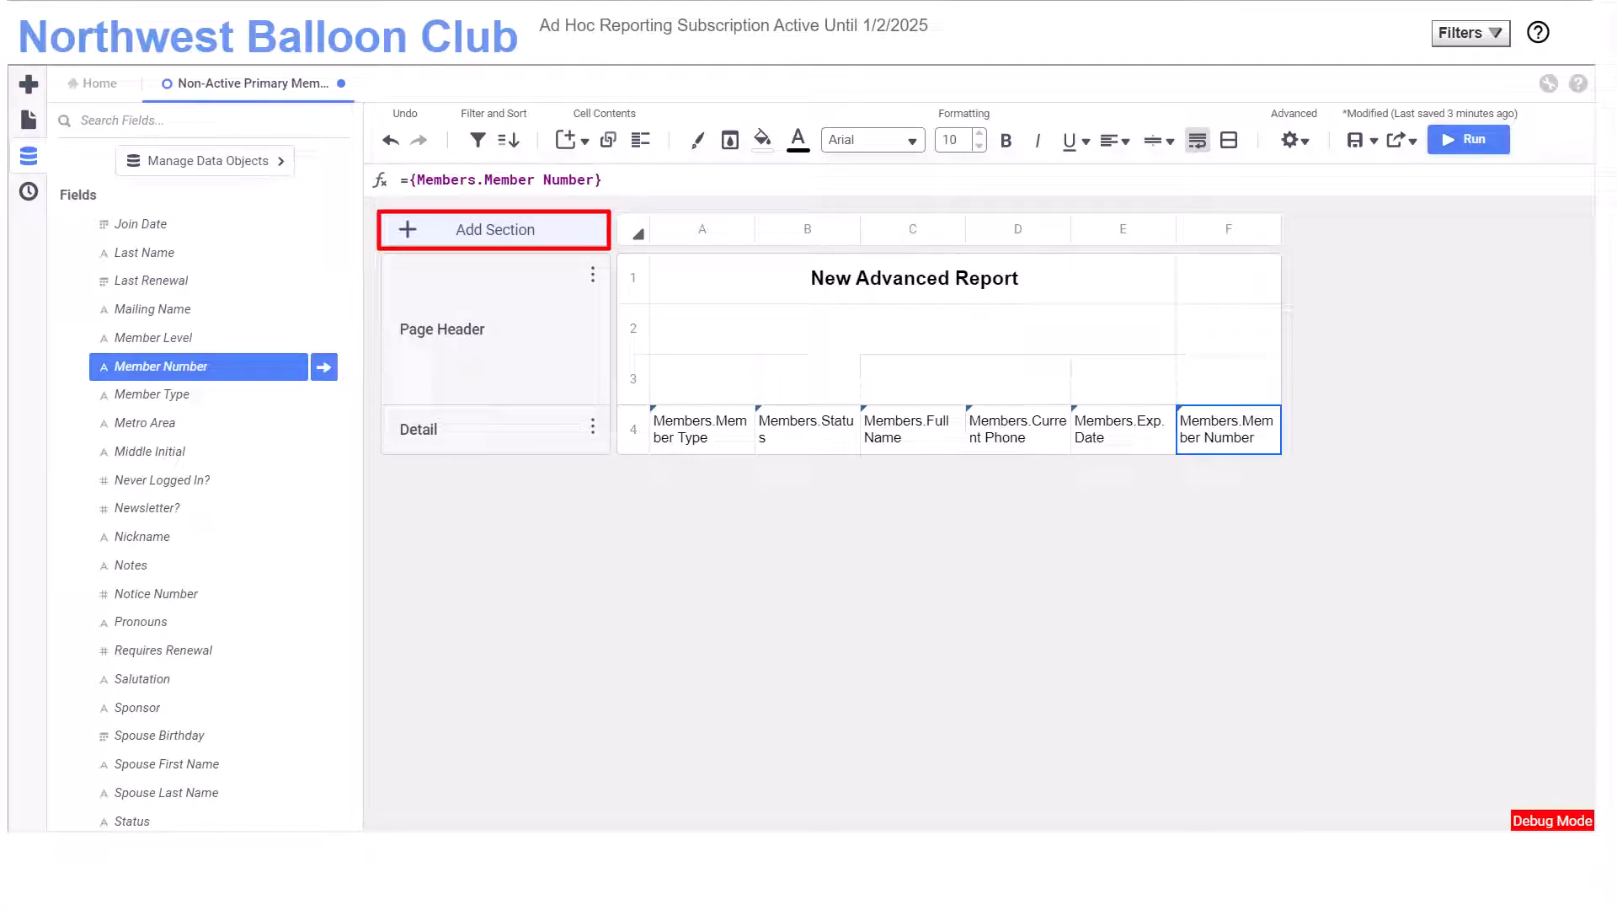
# Step: Run the report to look through the ungrouped member rows, and close the output
pyautogui.click(487, 245)
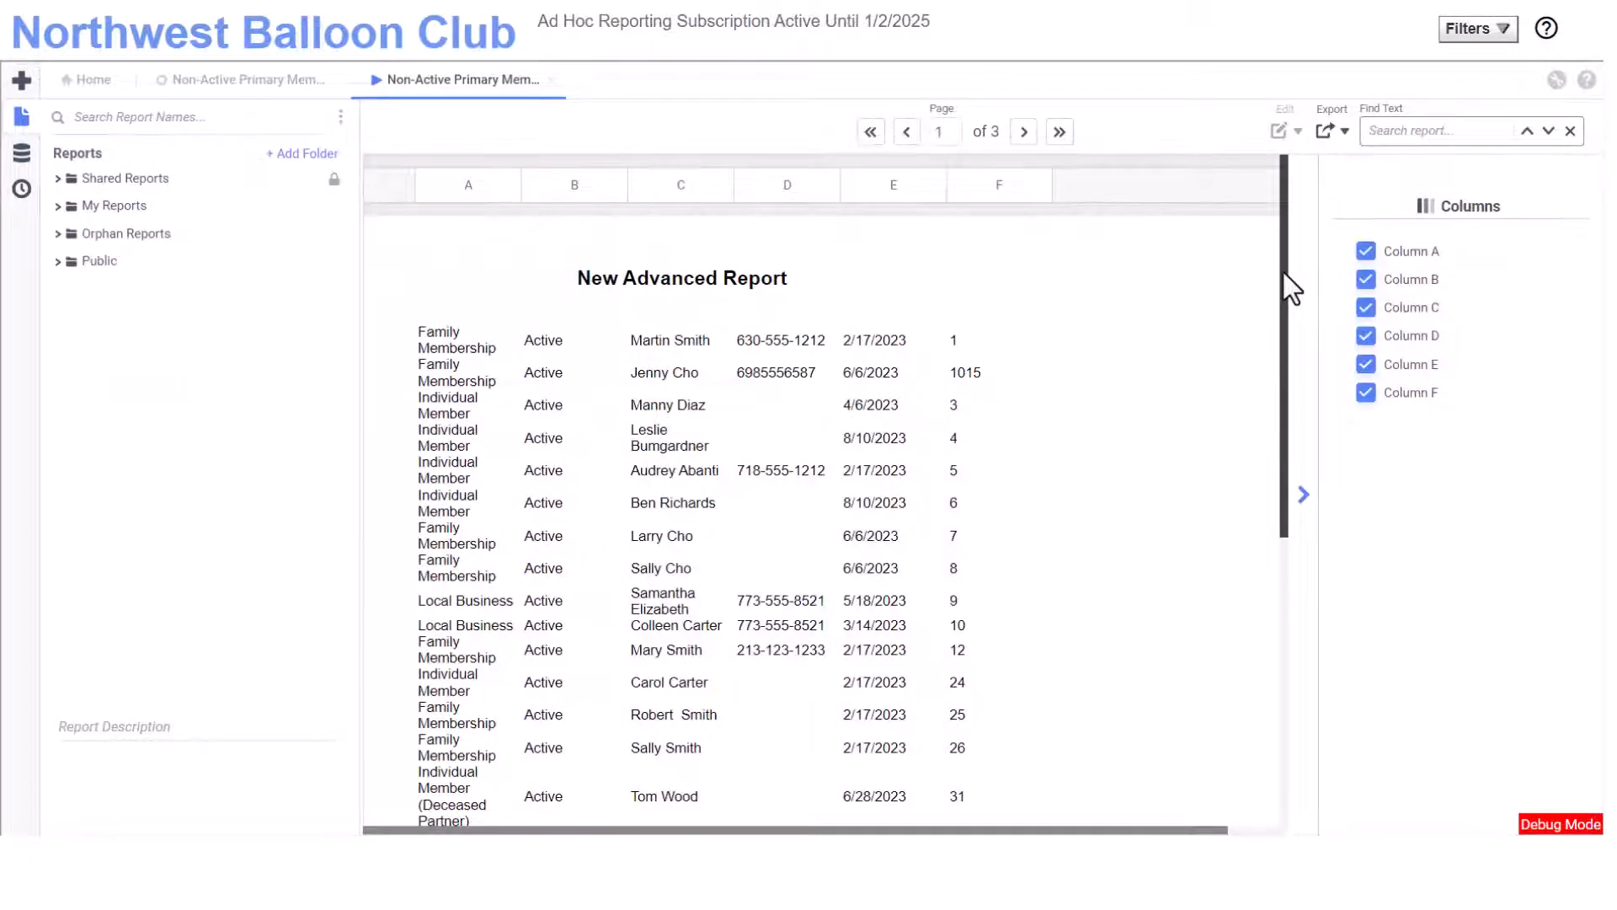
pyautogui.moveTo(1285, 273); pyautogui.dragTo(1277, 362)
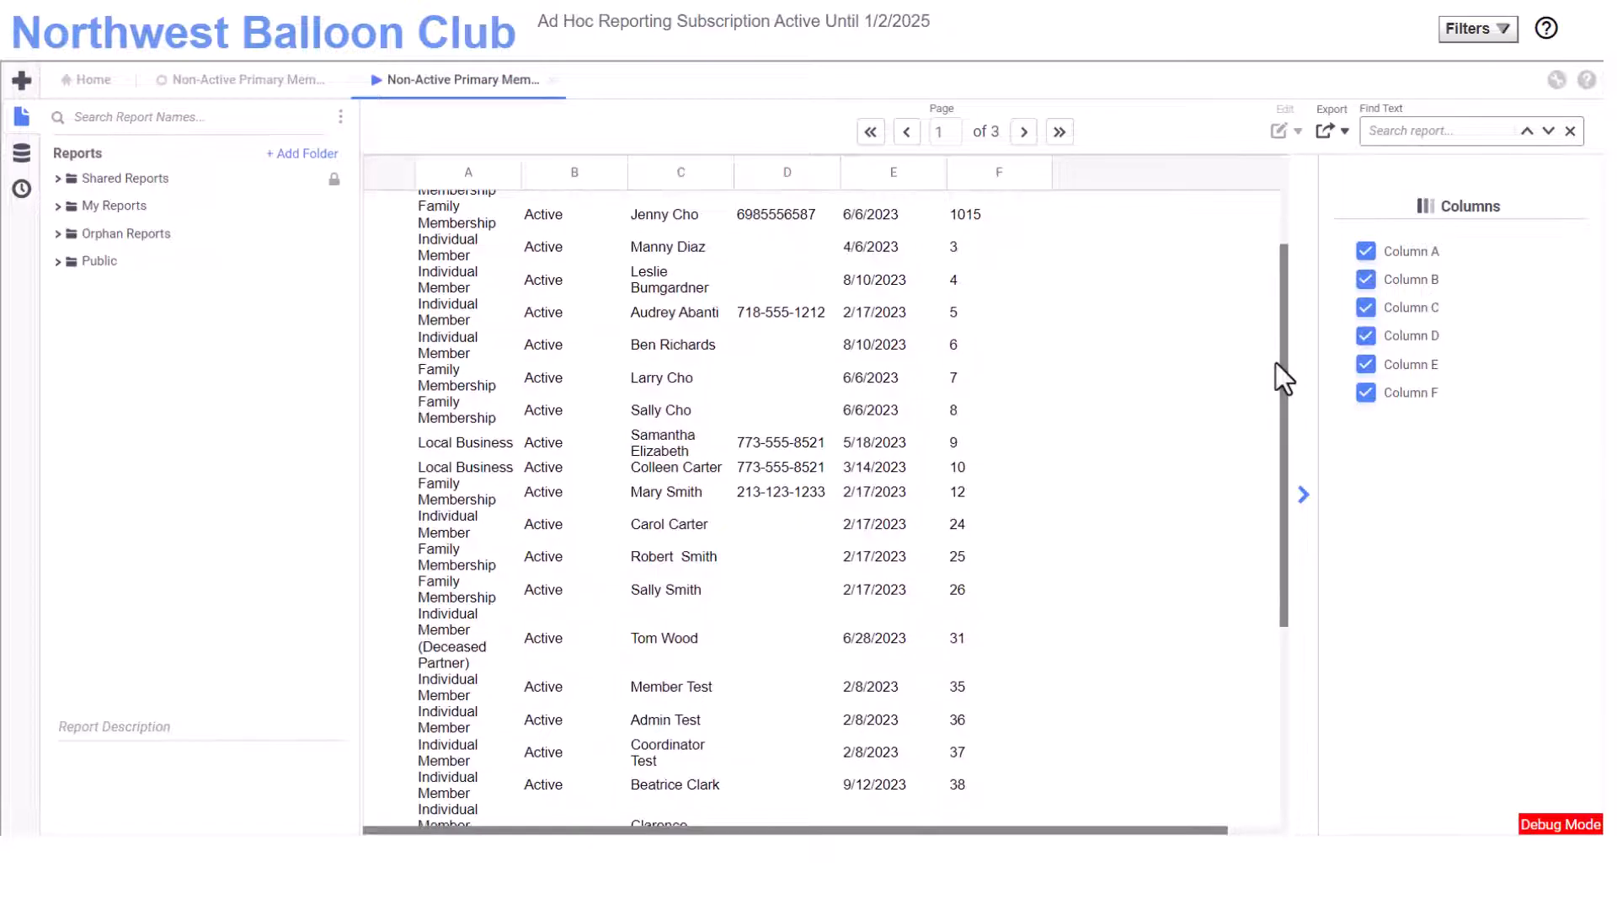
pyautogui.click(560, 87)
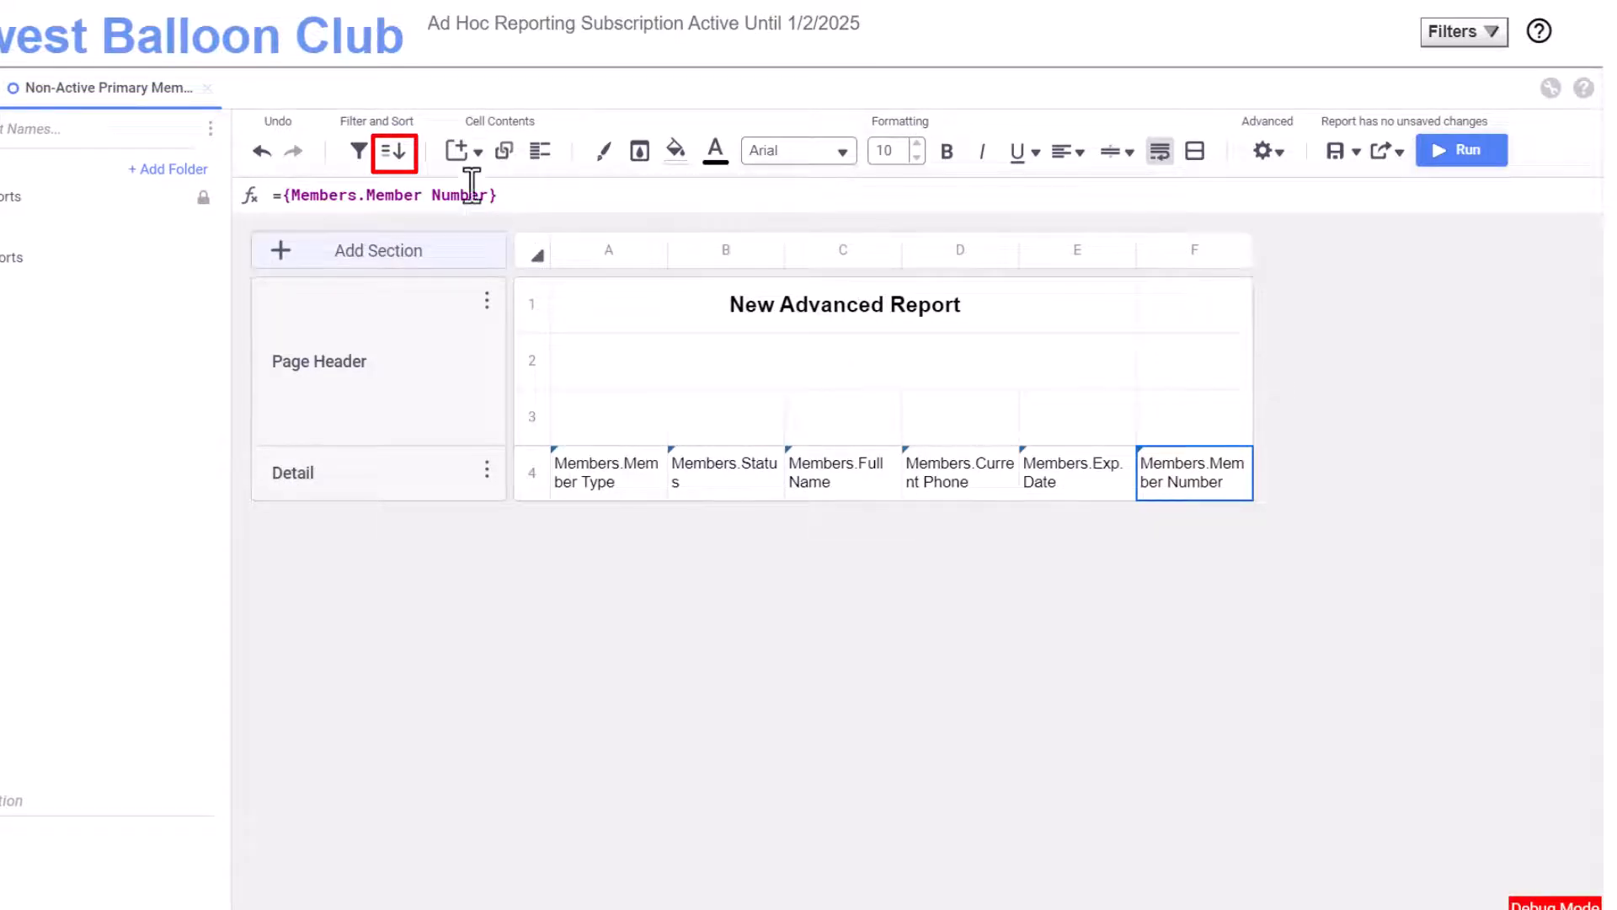
# Step: Sort the report by Members.Member Type and Members.Full Name, both ascending
pyautogui.click(398, 154)
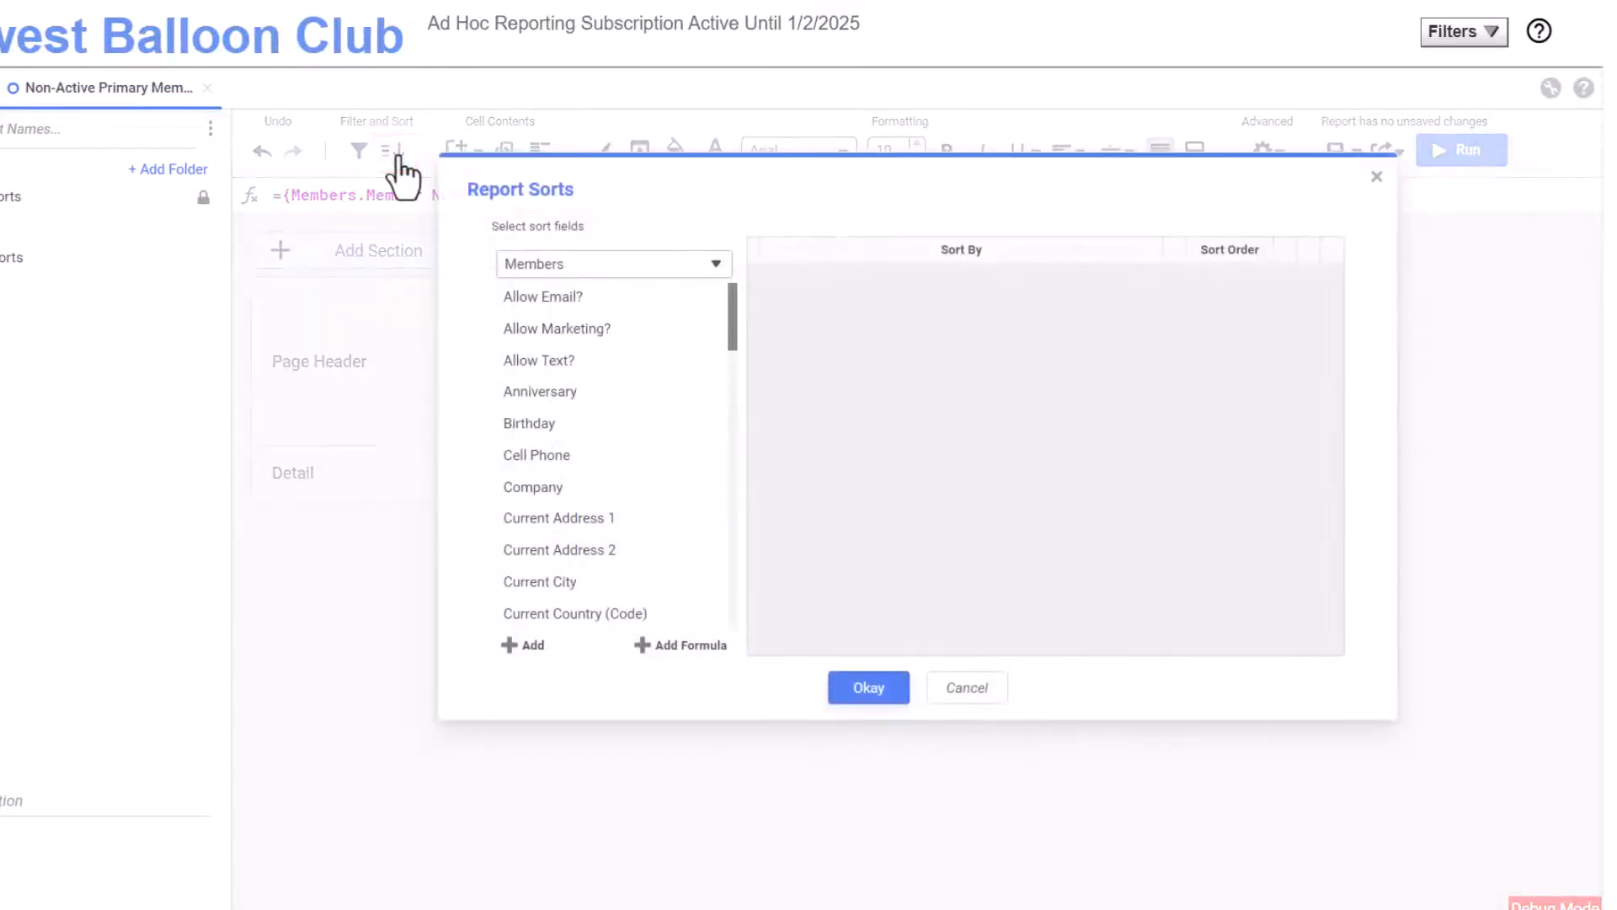
pyautogui.moveTo(731, 313); pyautogui.dragTo(731, 494)
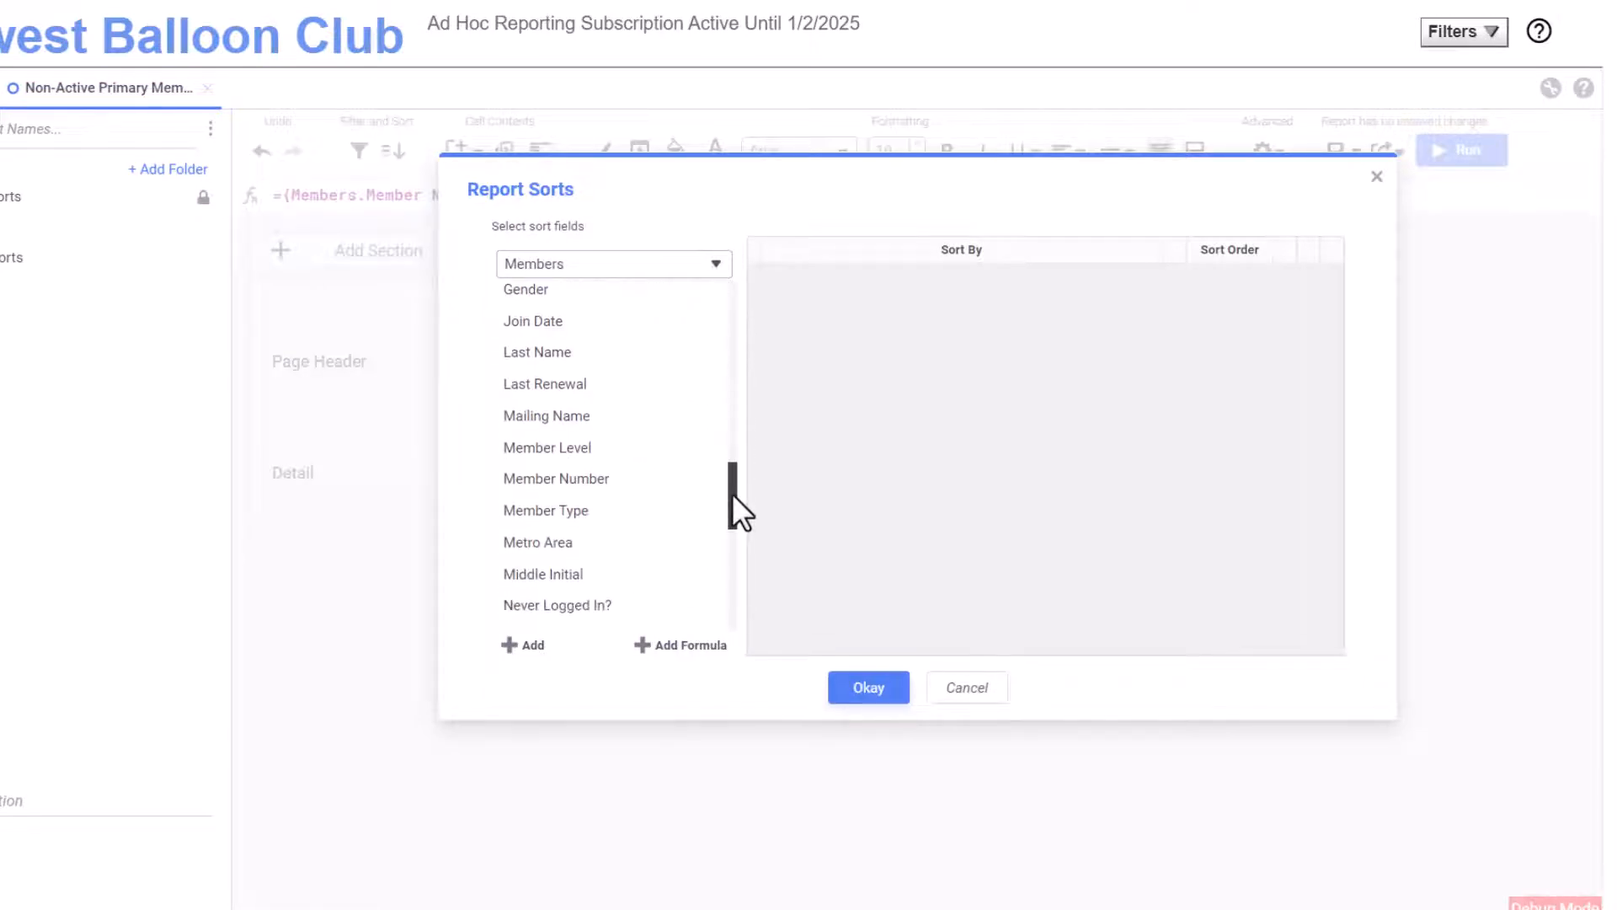
pyautogui.doubleClick(692, 514)
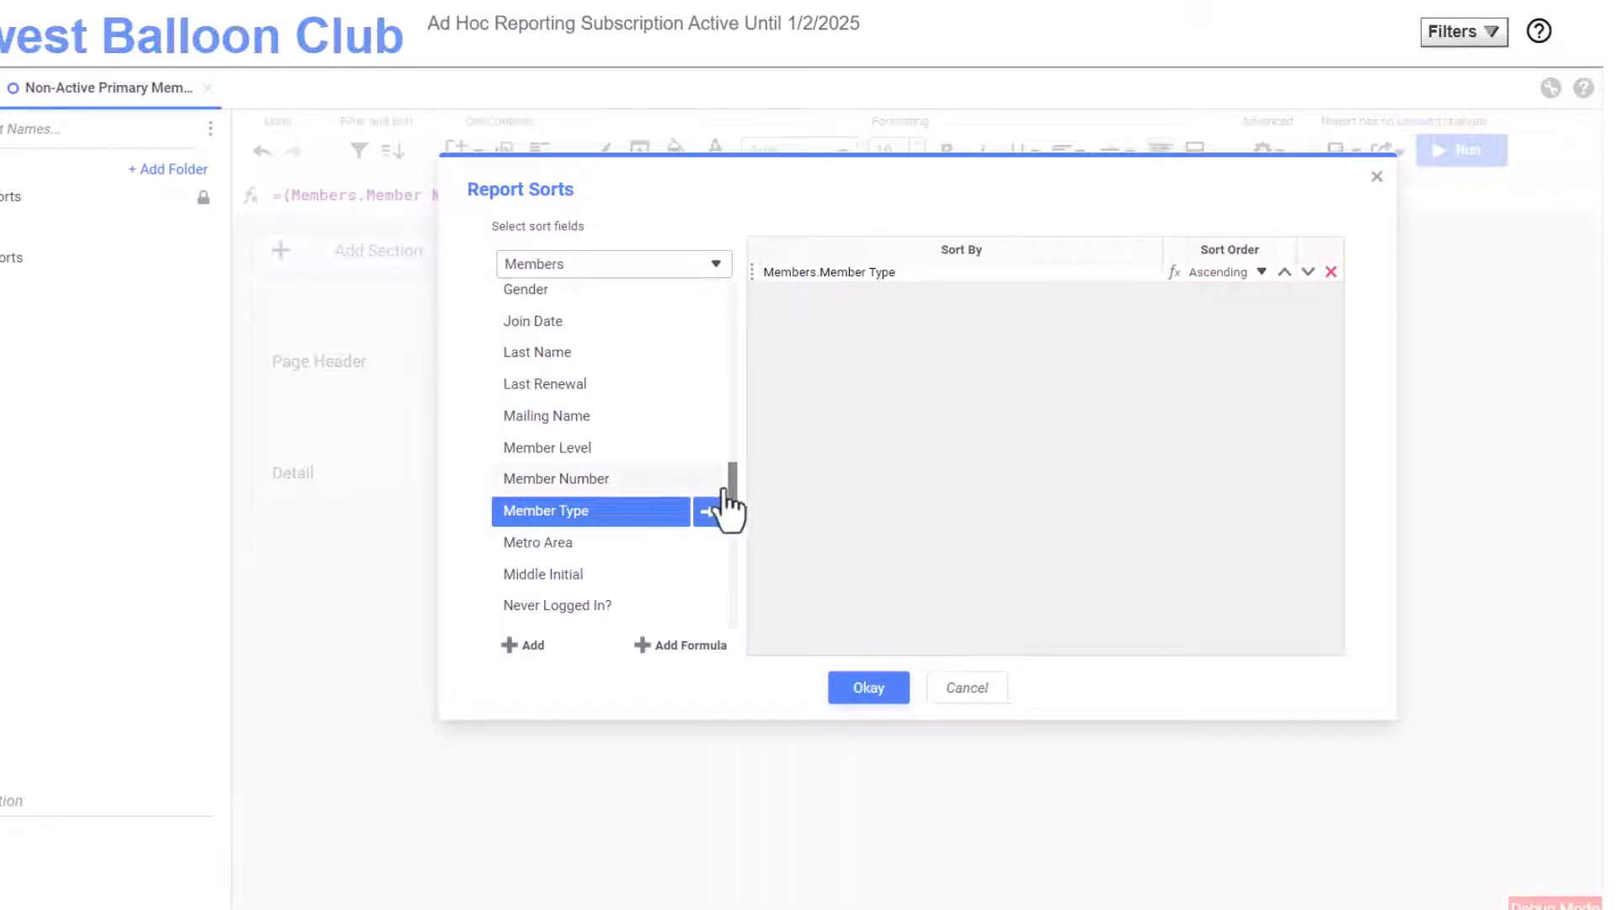
pyautogui.scroll(3, 730, 472)
pyautogui.click(672, 468)
pyautogui.click(709, 454)
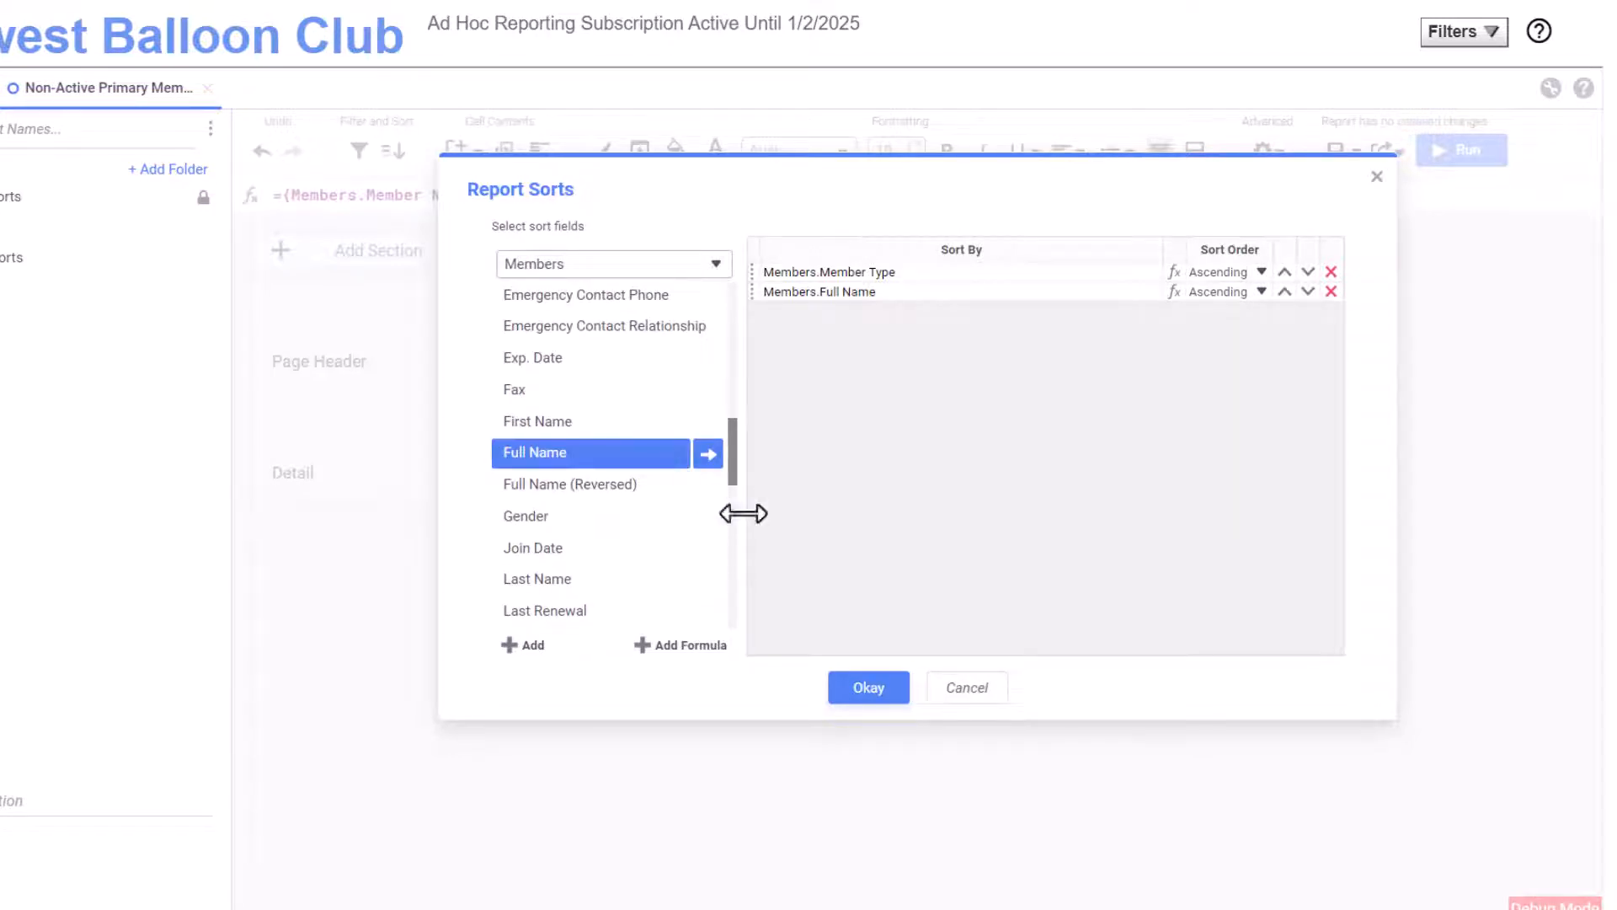
pyautogui.click(863, 688)
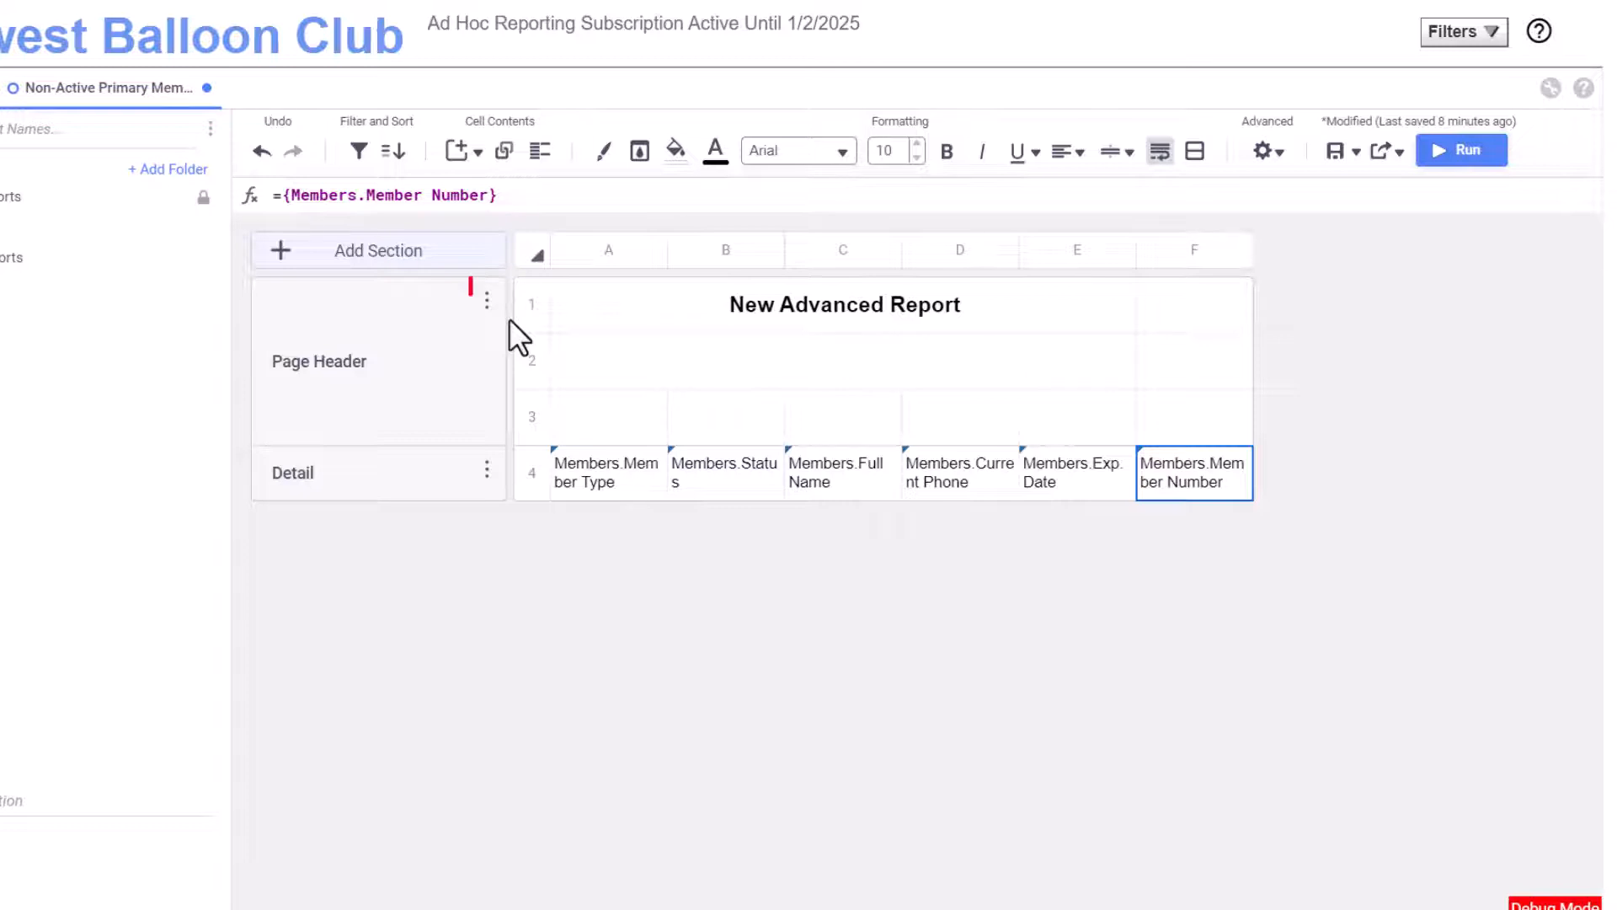
# Step: Add a group header section based on the Members.Member Type sort field
pyautogui.click(487, 307)
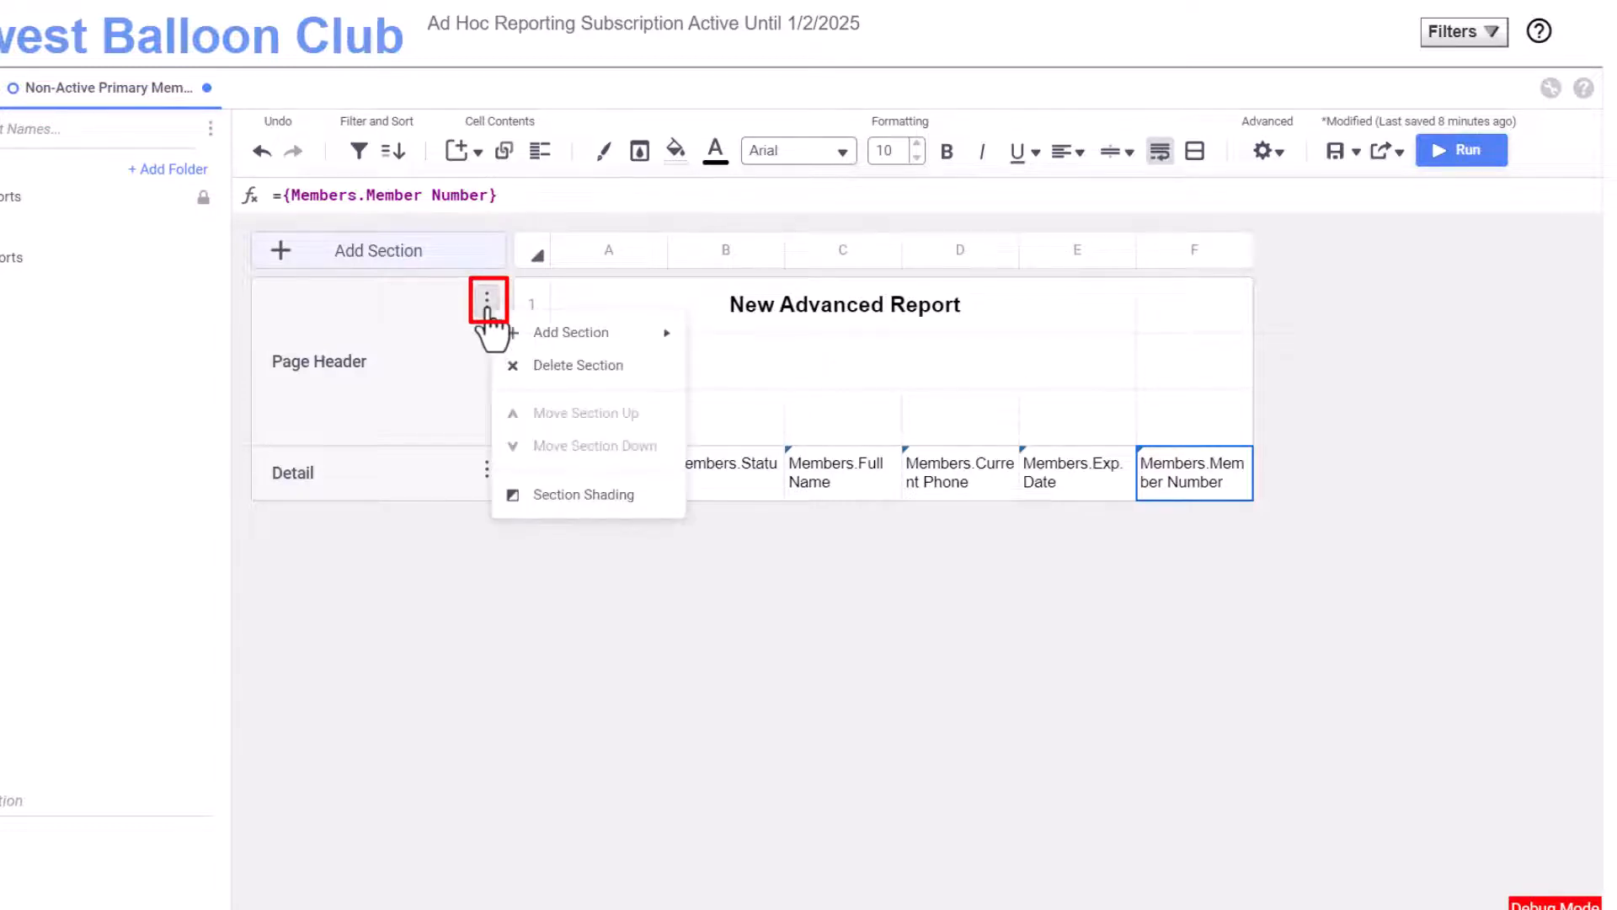
pyautogui.moveTo(566, 341)
pyautogui.moveTo(804, 556)
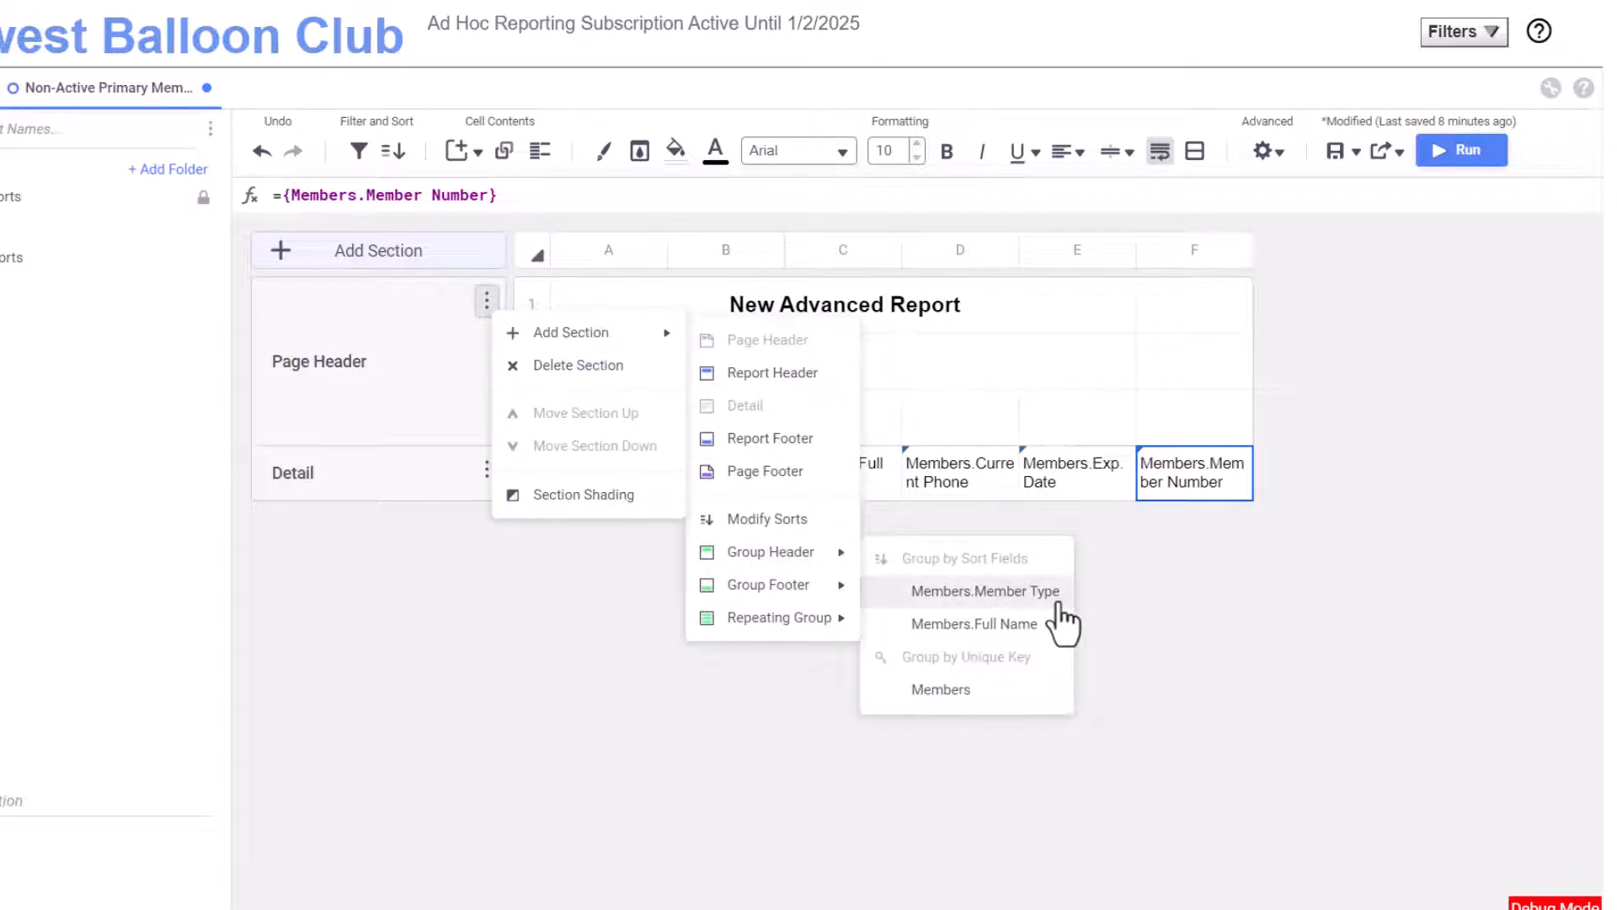
pyautogui.click(986, 591)
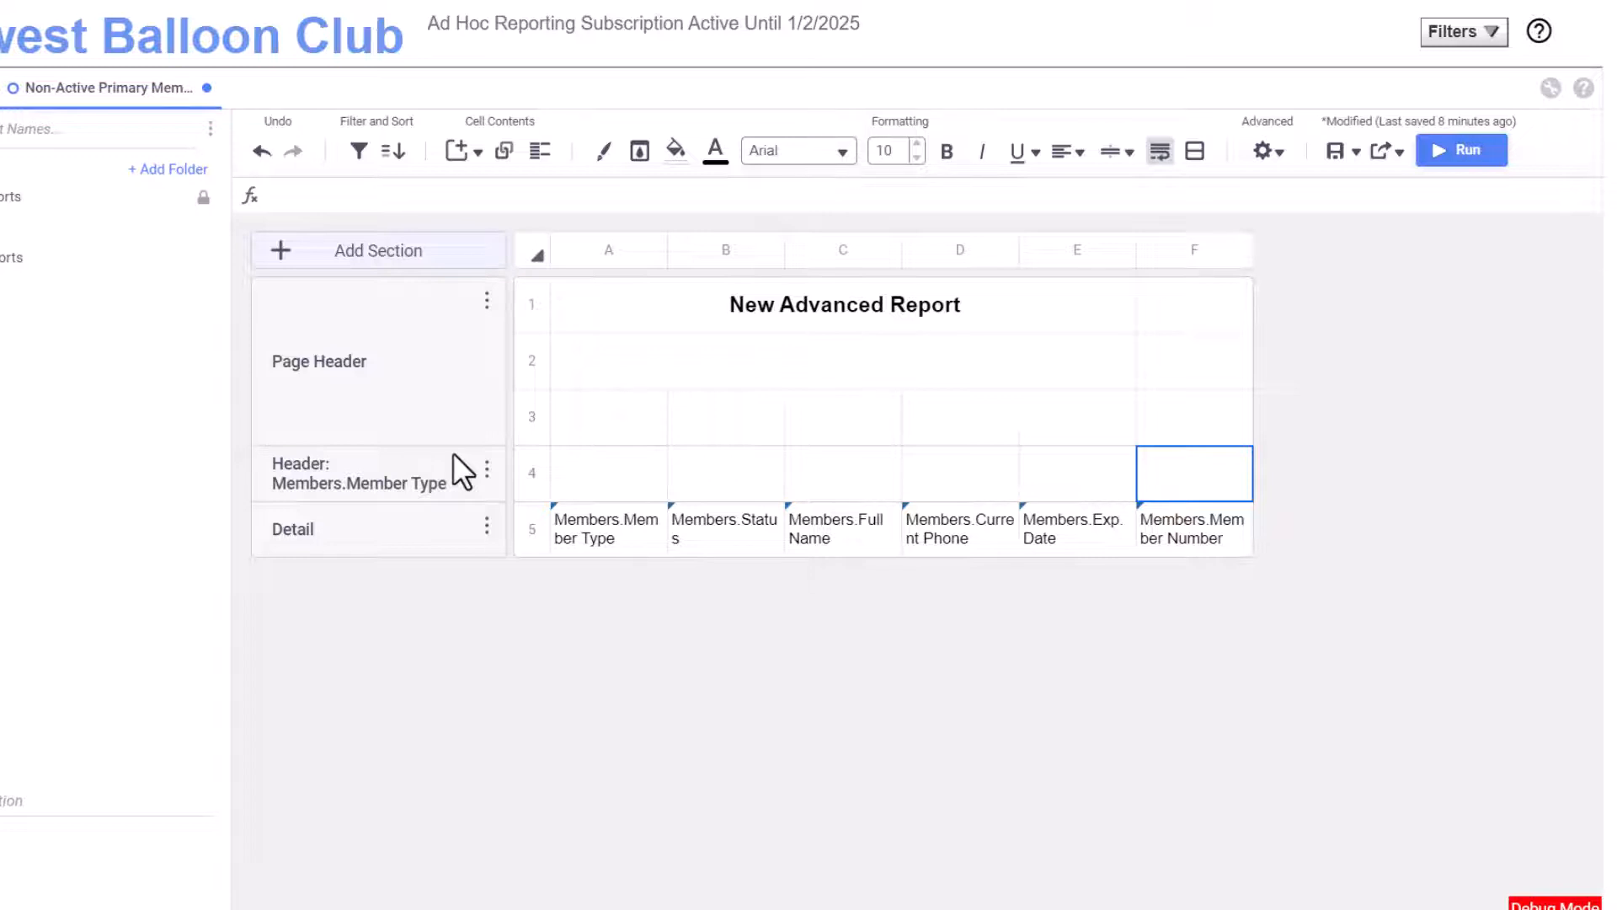
# Step: Insert one row after row 4 in the Member Type header and move the Member Type field from the Detail section to cell A4
pyautogui.click(531, 470)
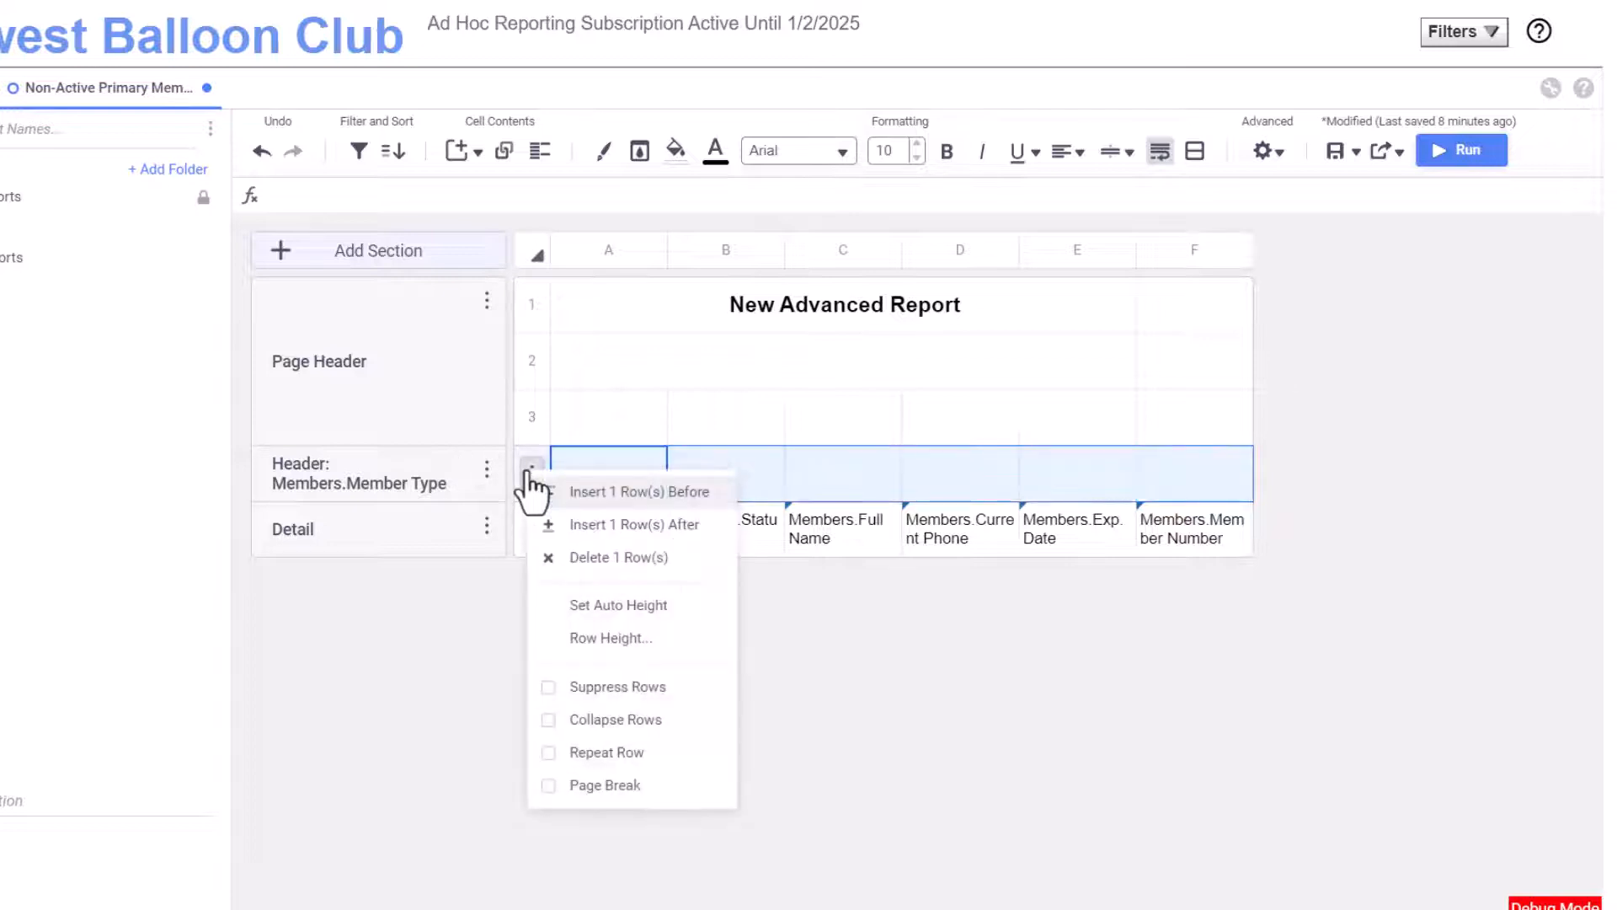
pyautogui.click(576, 525)
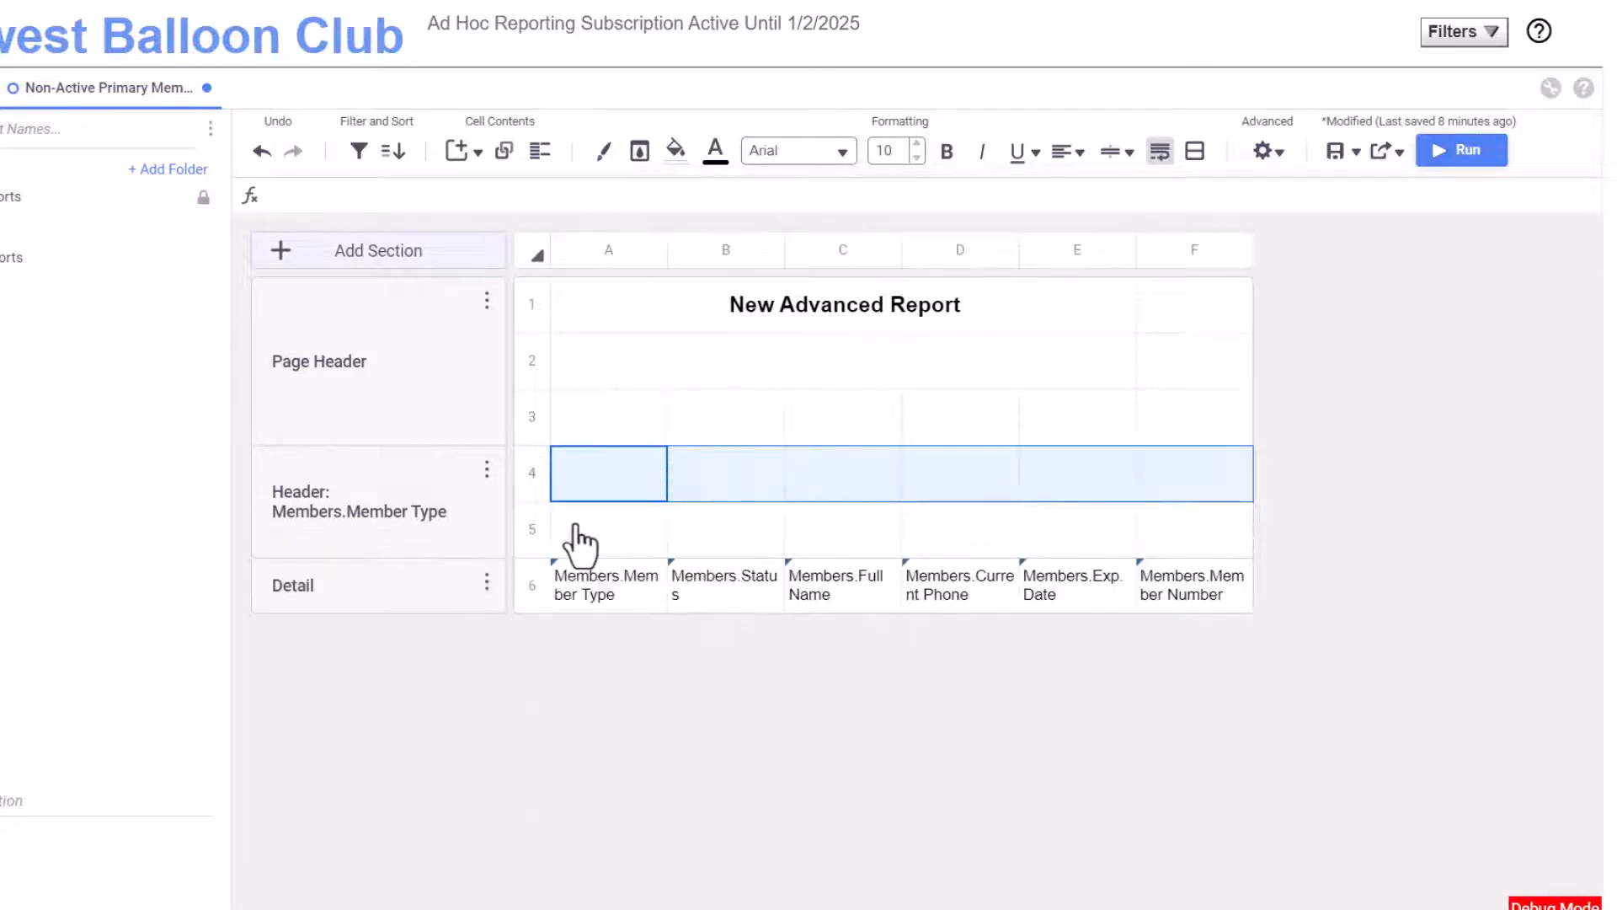
pyautogui.click(645, 593)
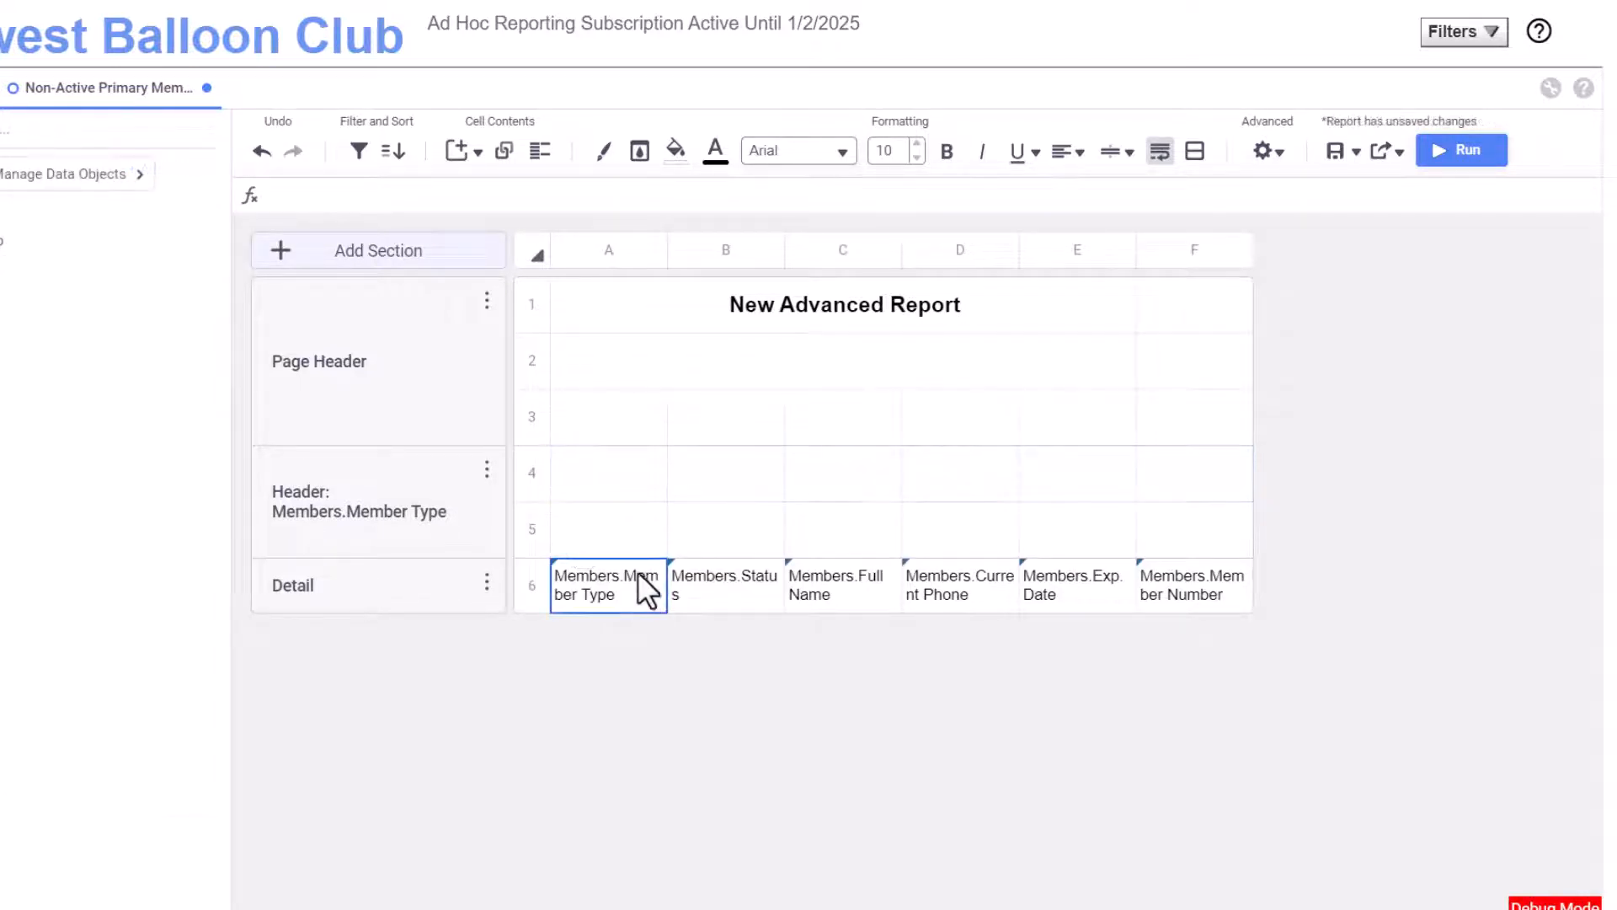
pyautogui.moveTo(633, 556); pyautogui.dragTo(634, 469)
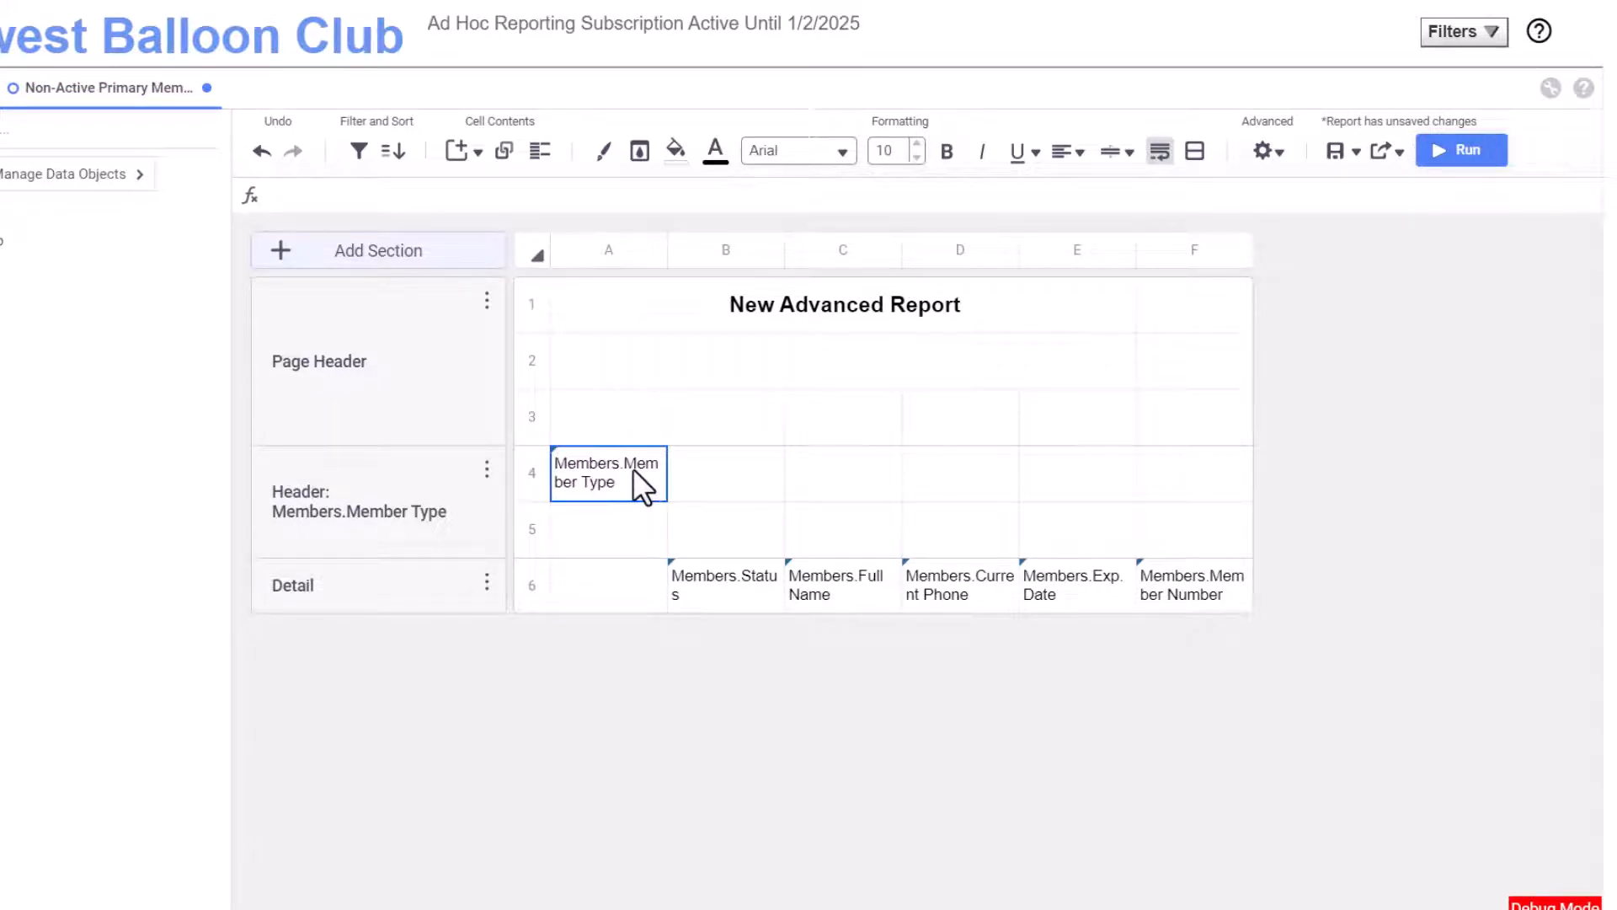
pyautogui.hotkey('ctrl', 'z')
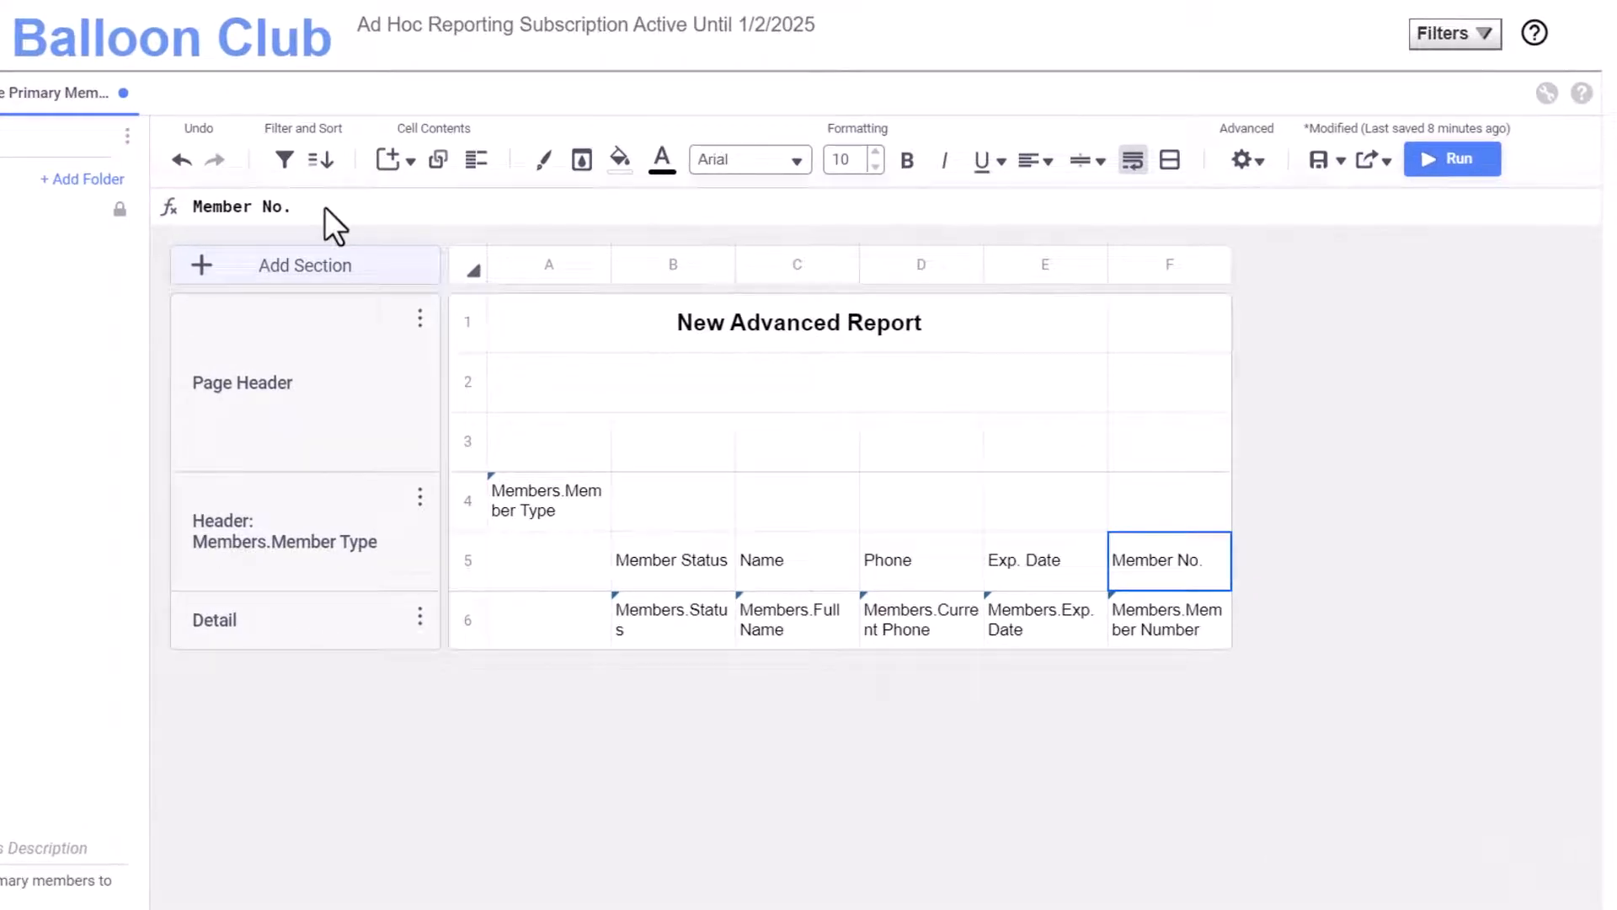
# Step: Add a report filter on the Status field set to Not Equal To Active
pyautogui.click(287, 169)
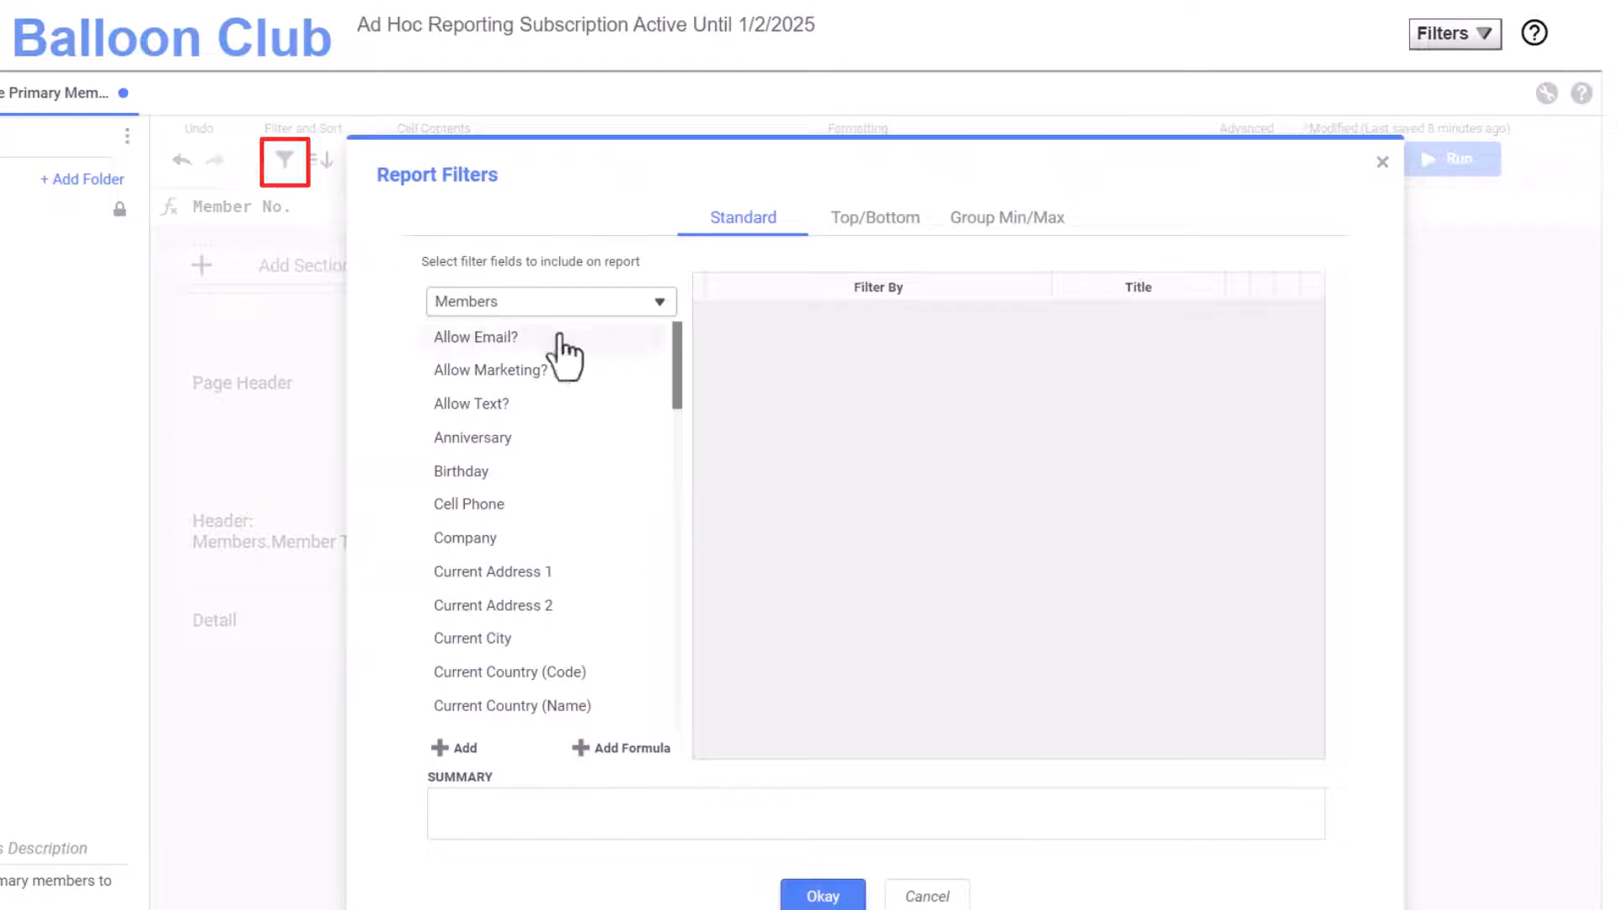
pyautogui.moveTo(675, 350); pyautogui.dragTo(686, 649)
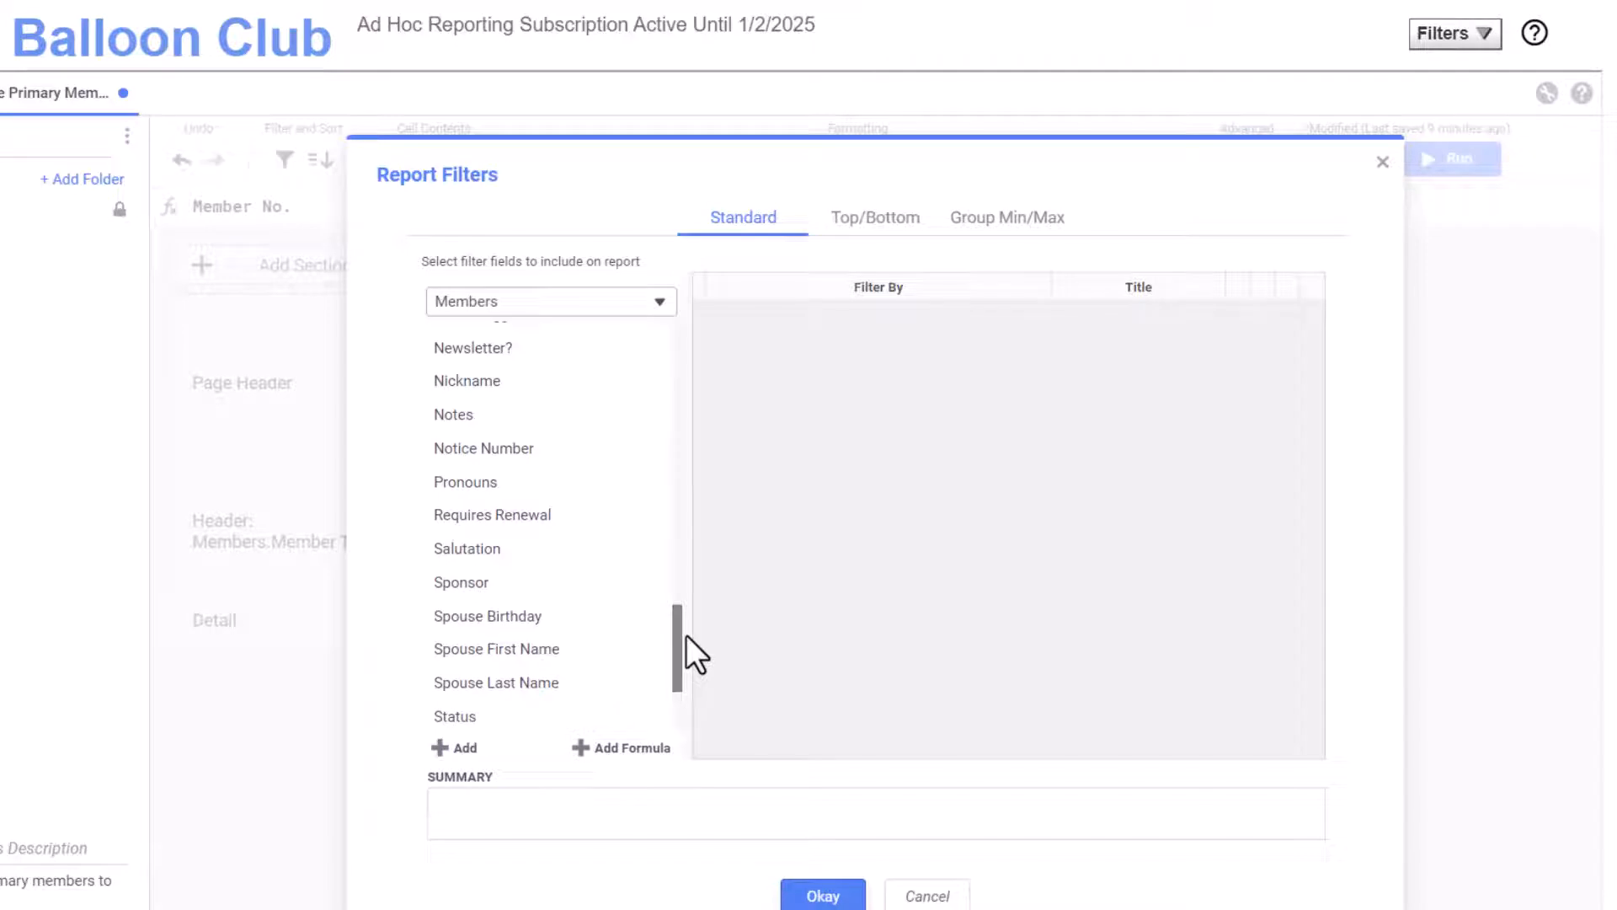
pyautogui.click(642, 716)
pyautogui.click(645, 715)
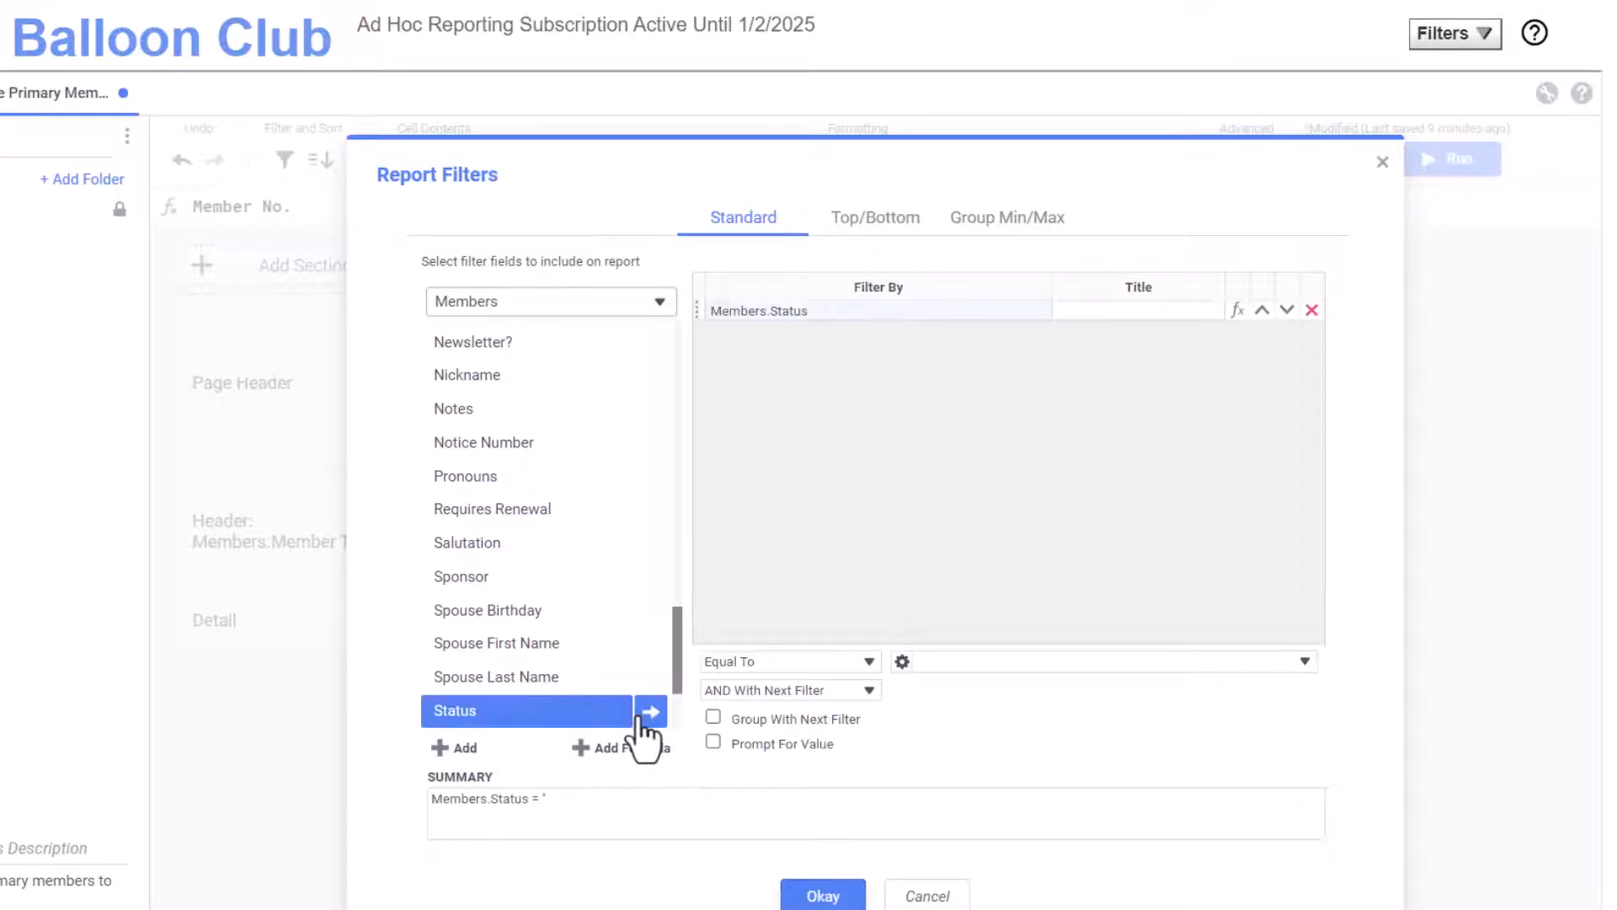
pyautogui.click(870, 664)
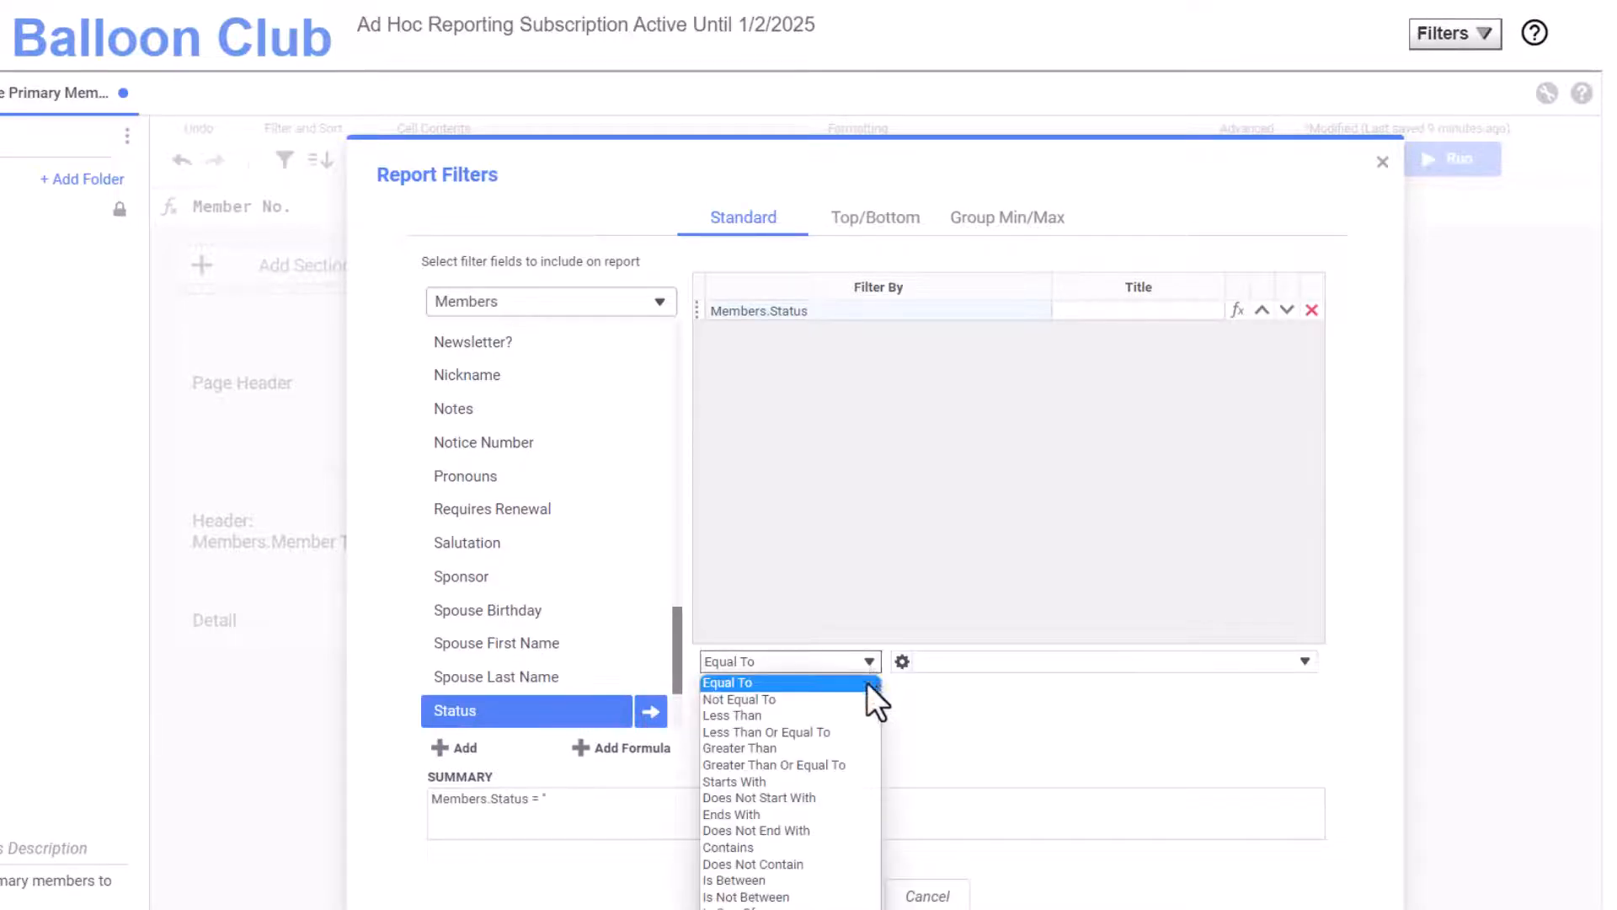
pyautogui.click(867, 700)
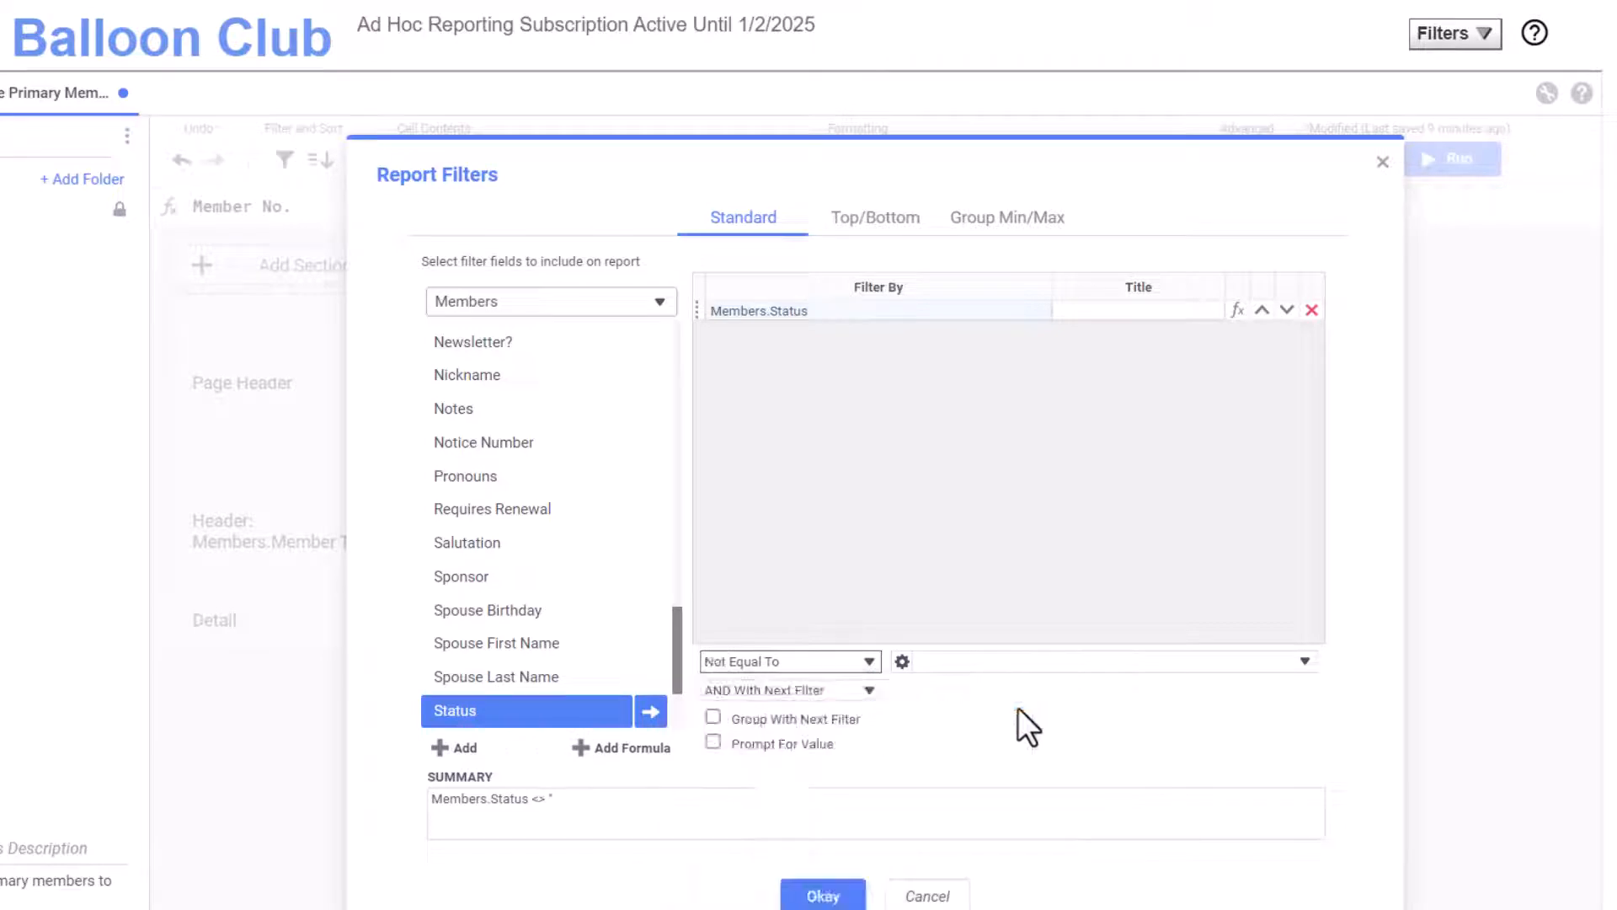
pyautogui.click(1304, 662)
pyautogui.click(1281, 685)
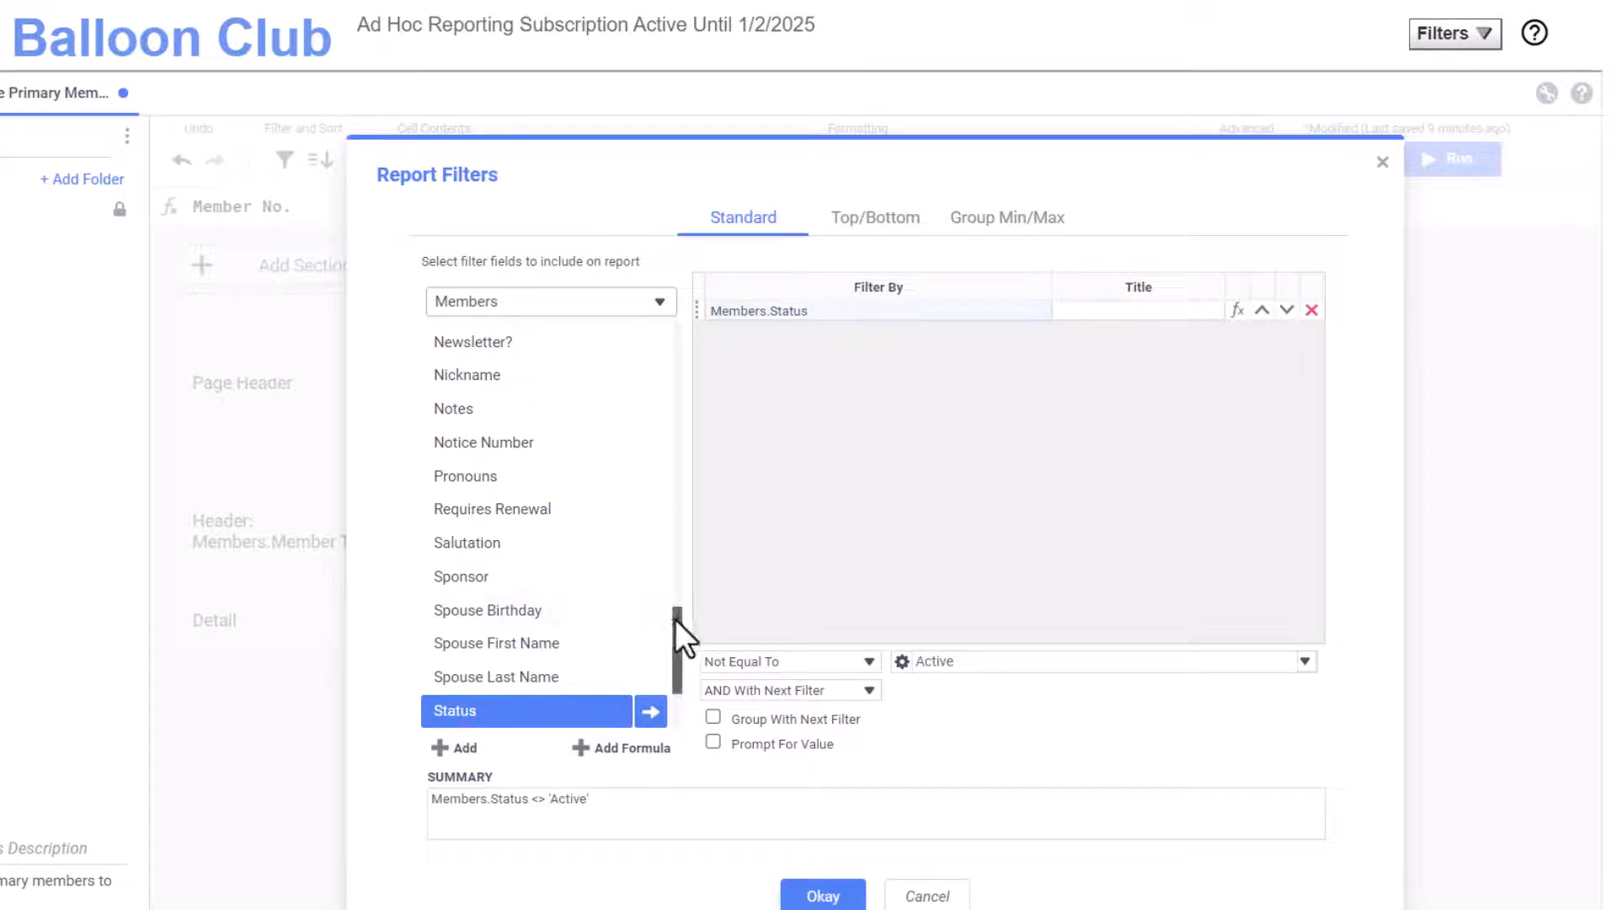
# Step: Add a second filter with Member Level equal to Primary and apply the report filters
pyautogui.moveTo(675, 619); pyautogui.dragTo(672, 556)
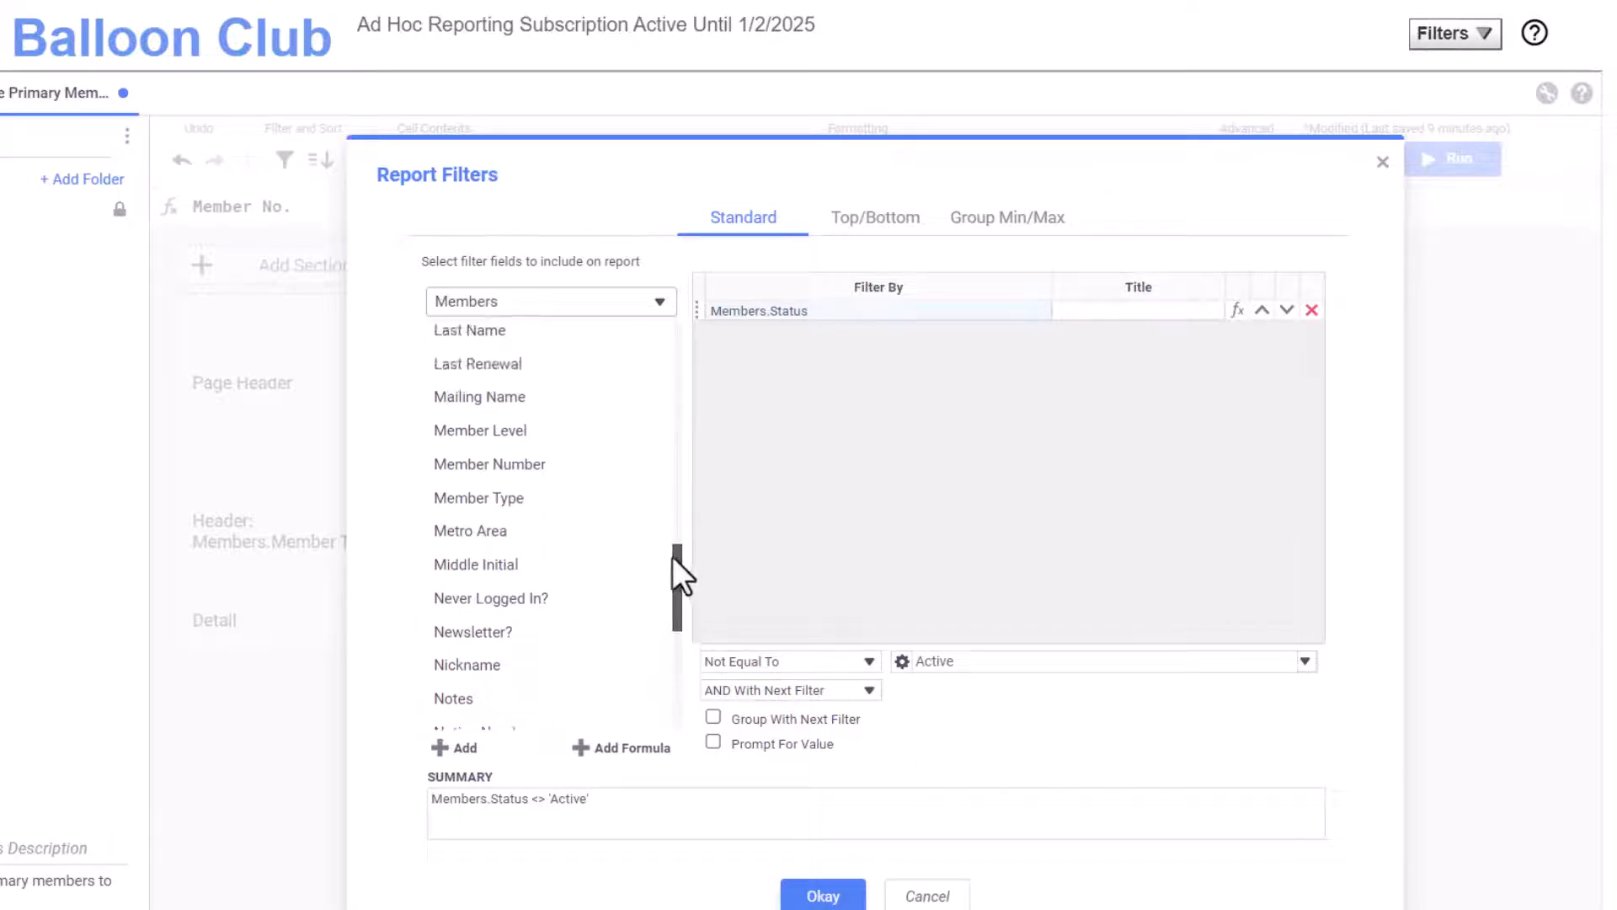
pyautogui.doubleClick(587, 431)
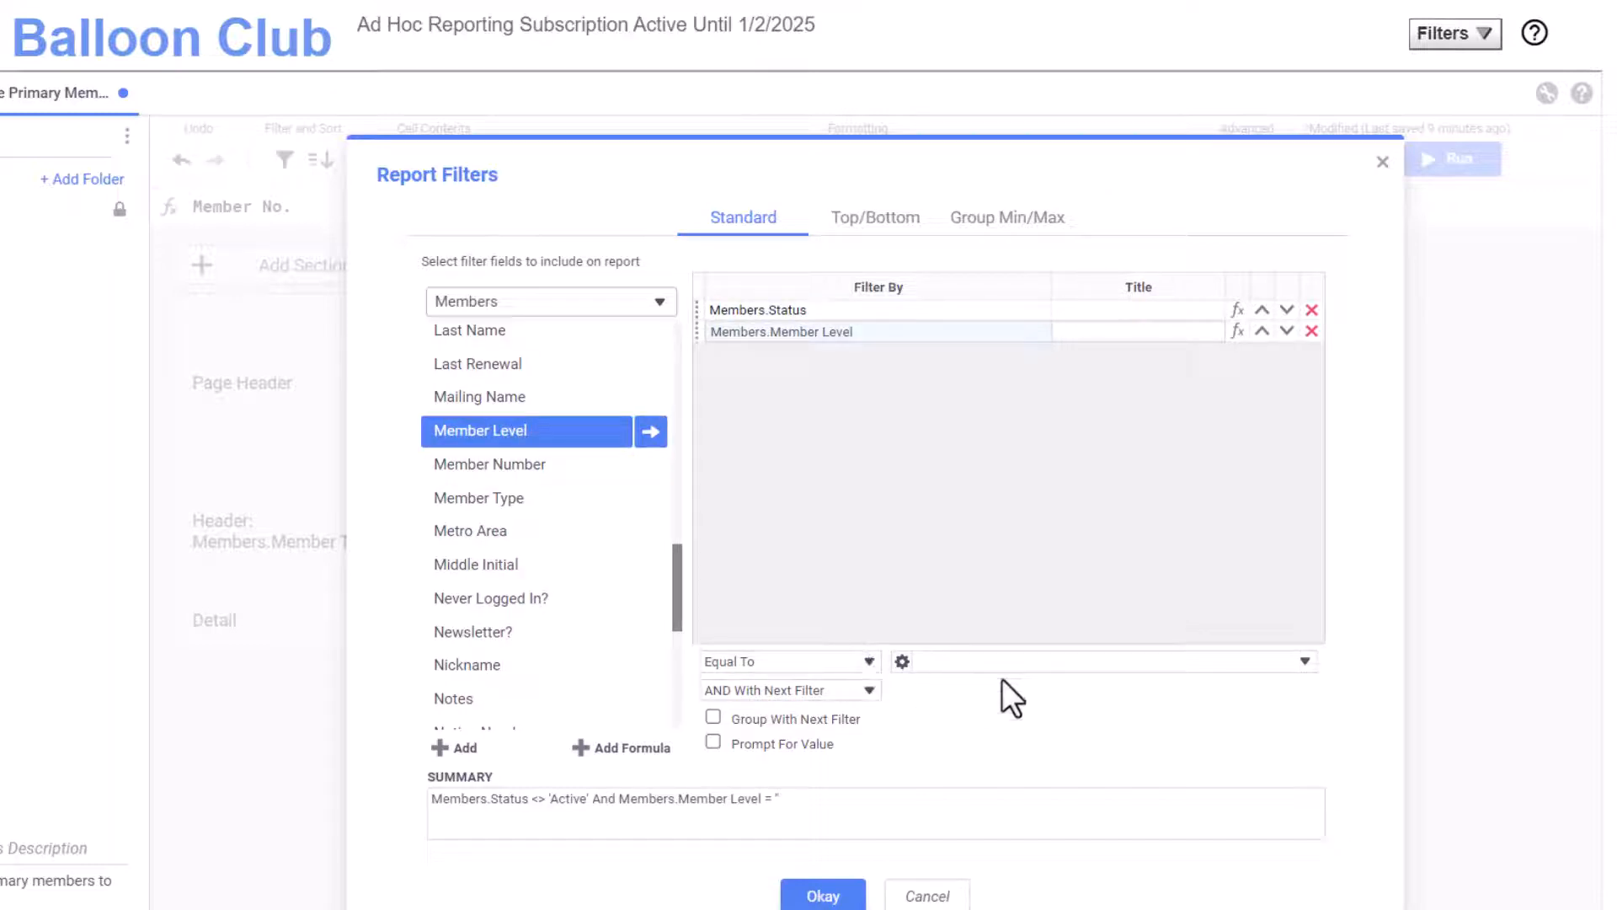
pyautogui.click(1303, 663)
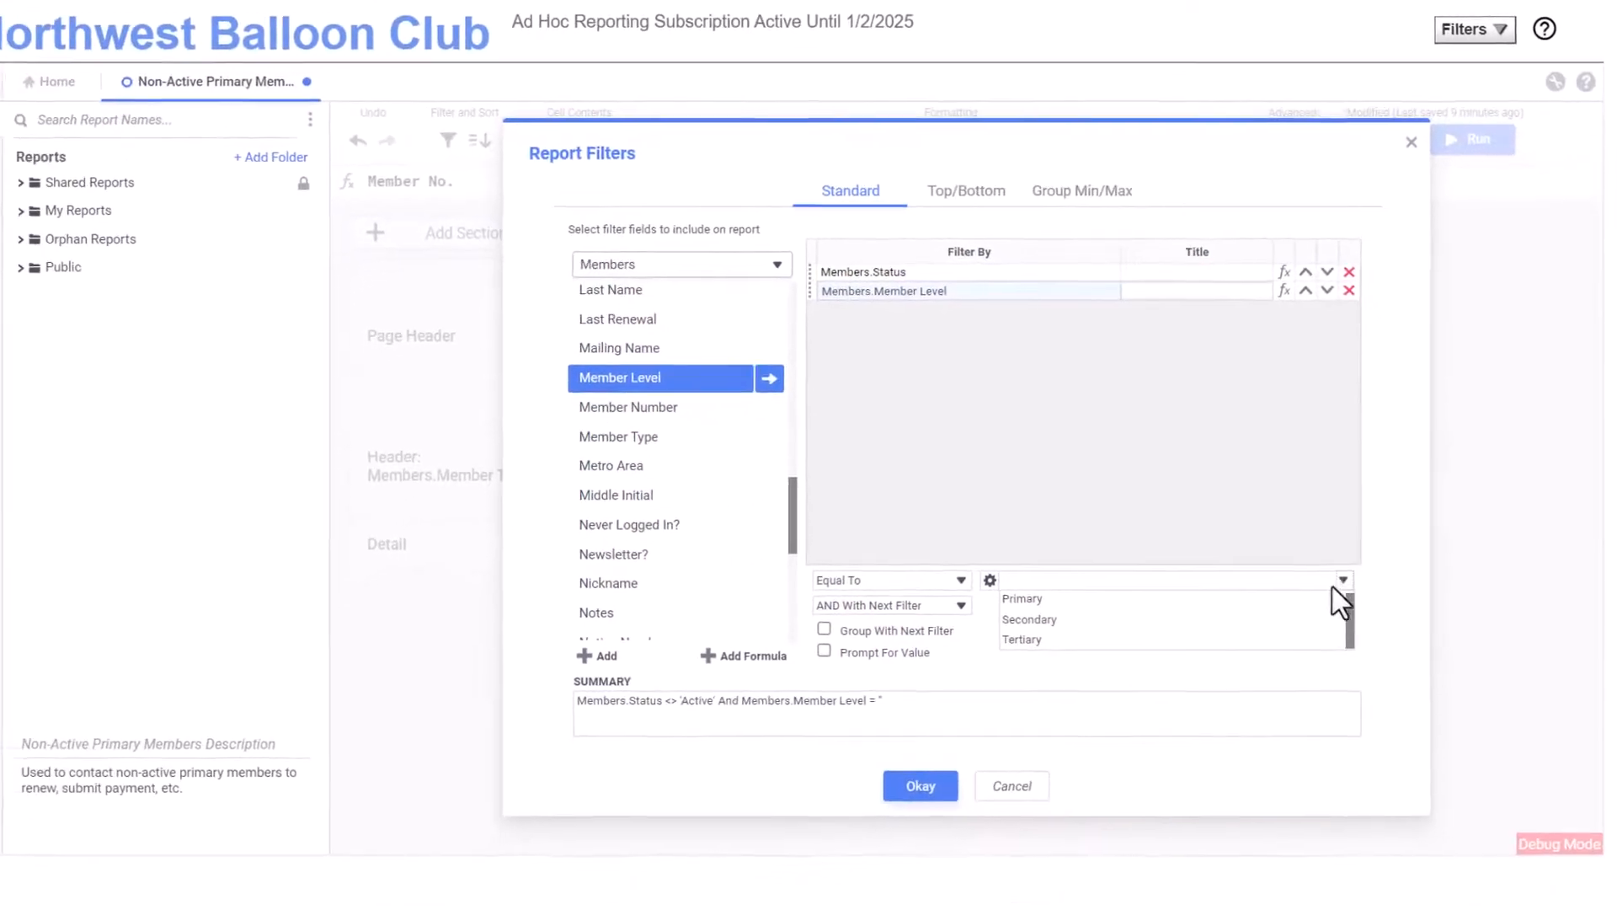
pyautogui.click(1325, 600)
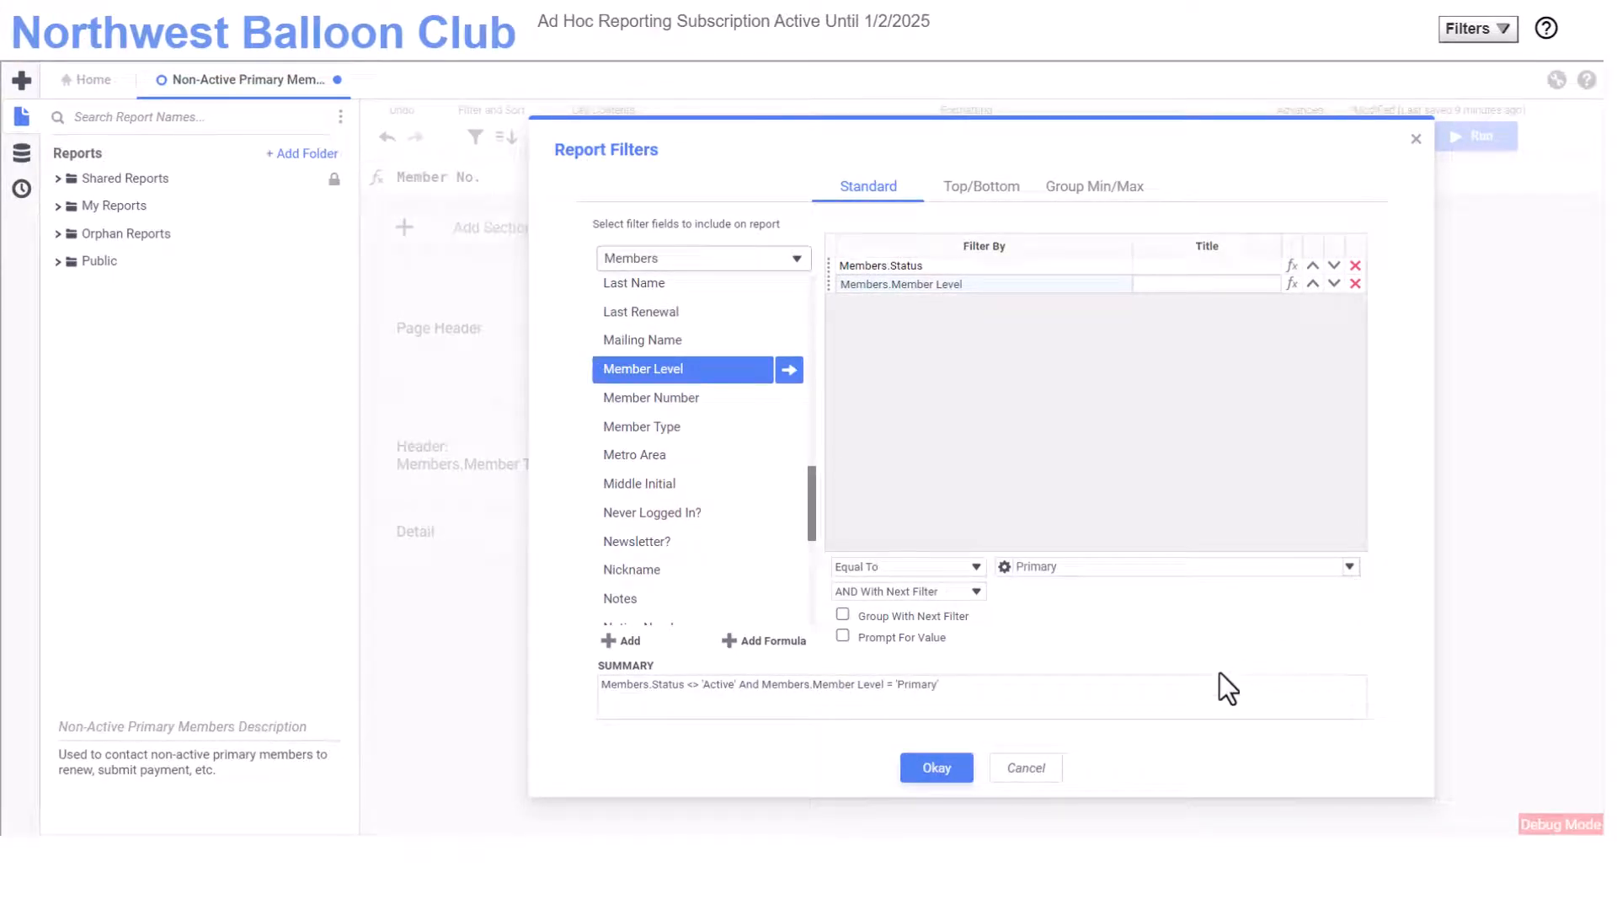
pyautogui.click(961, 778)
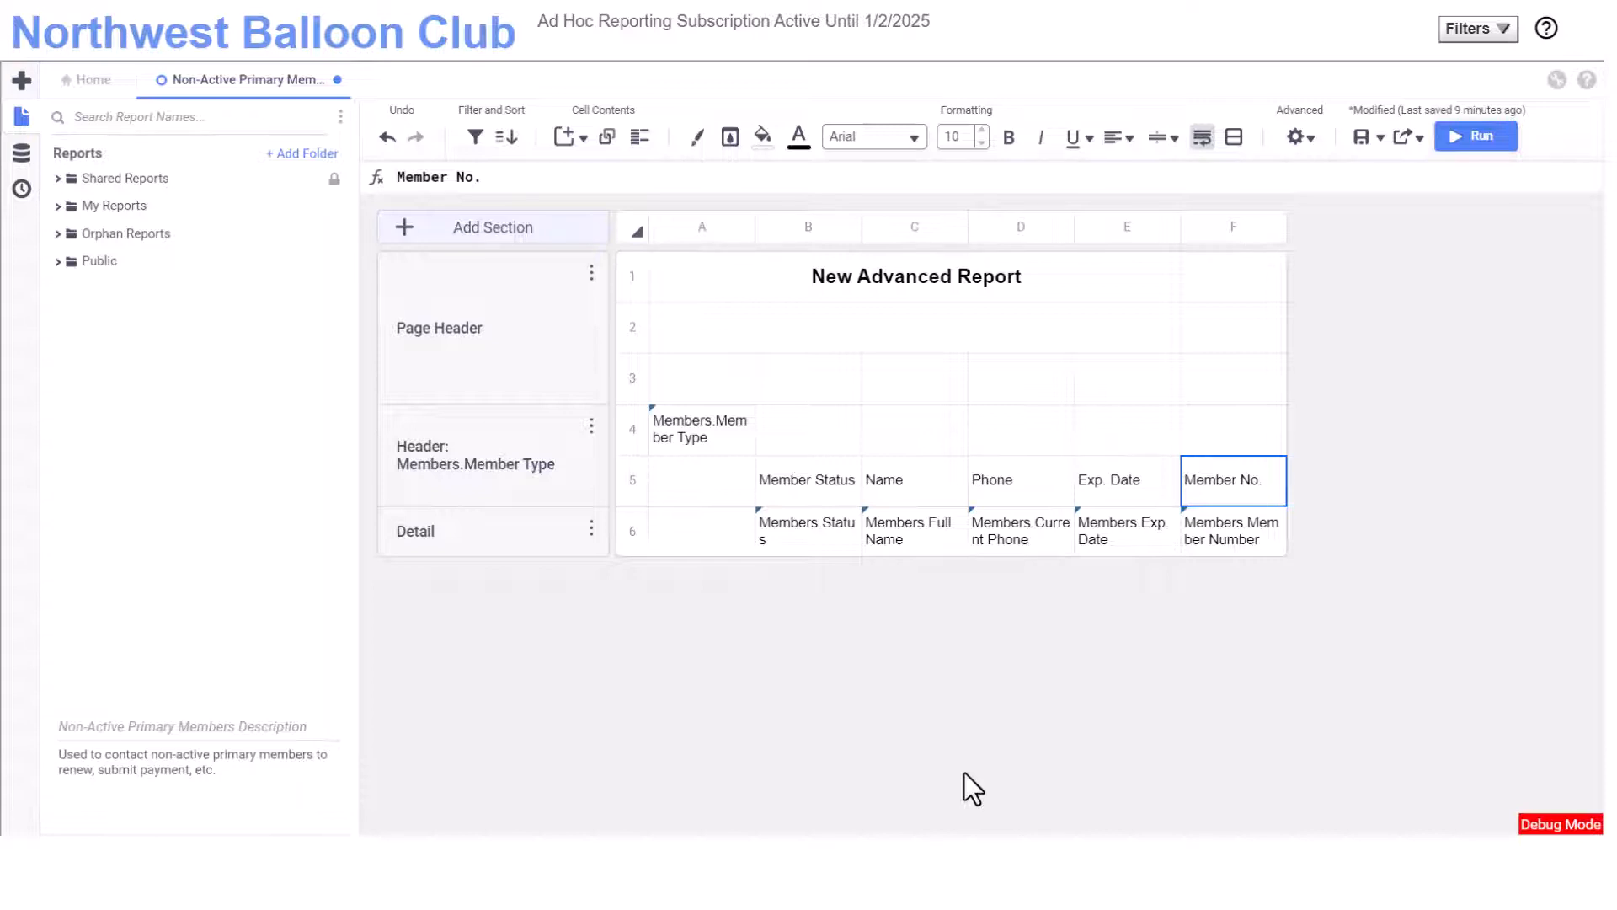
# Step: Add a group footer section for Members below the Detail section
pyautogui.click(592, 528)
pyautogui.moveTo(687, 557)
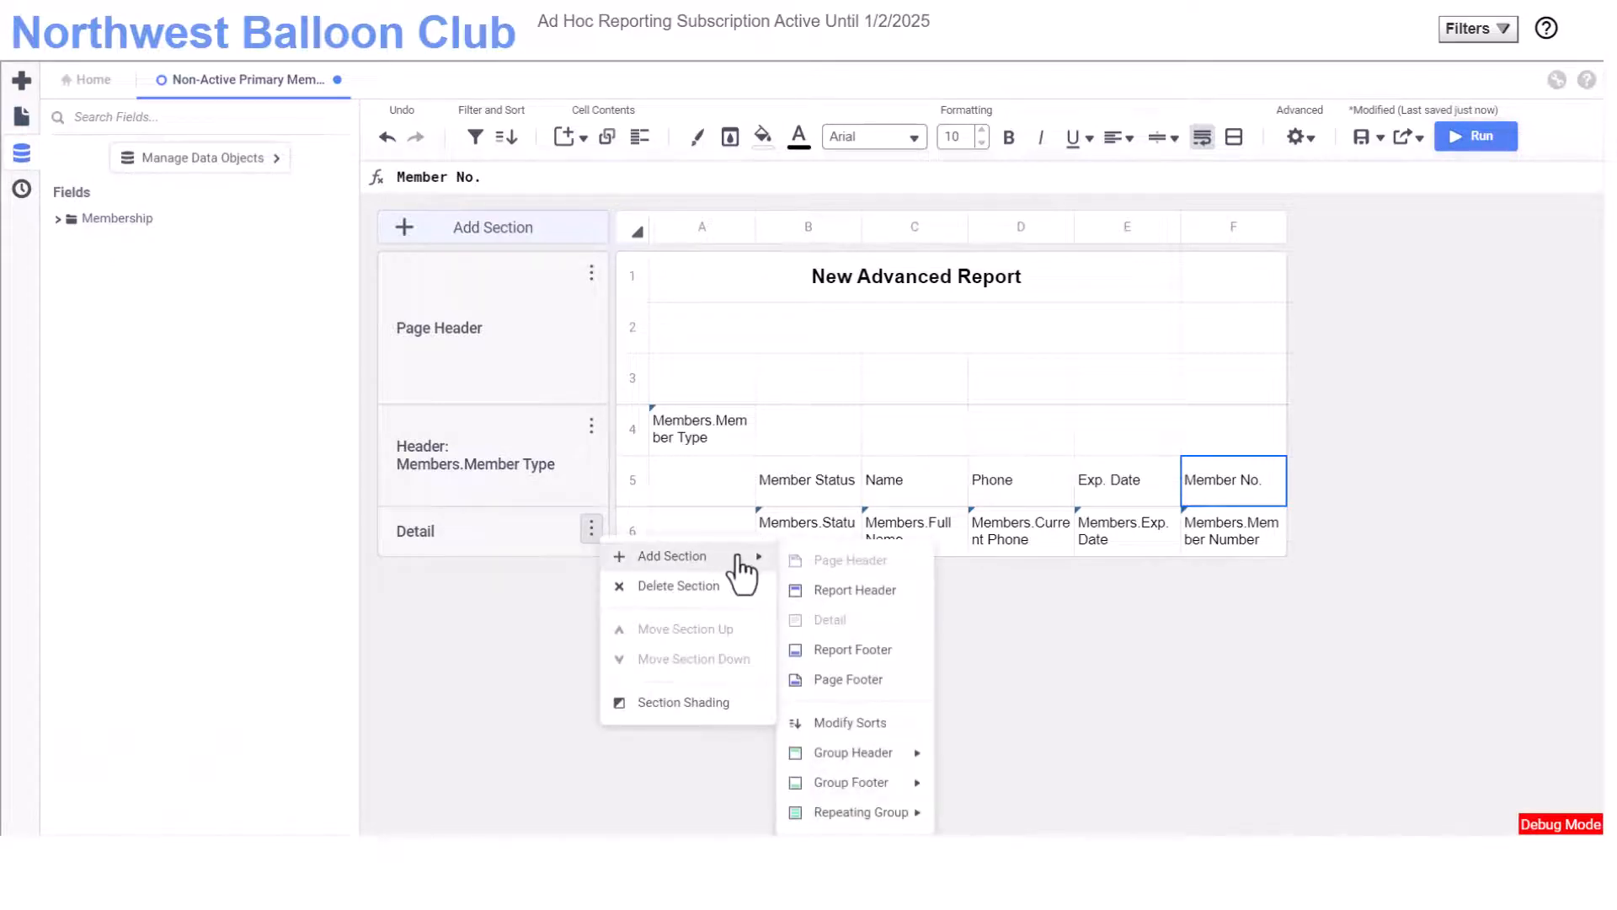
pyautogui.moveTo(910, 783)
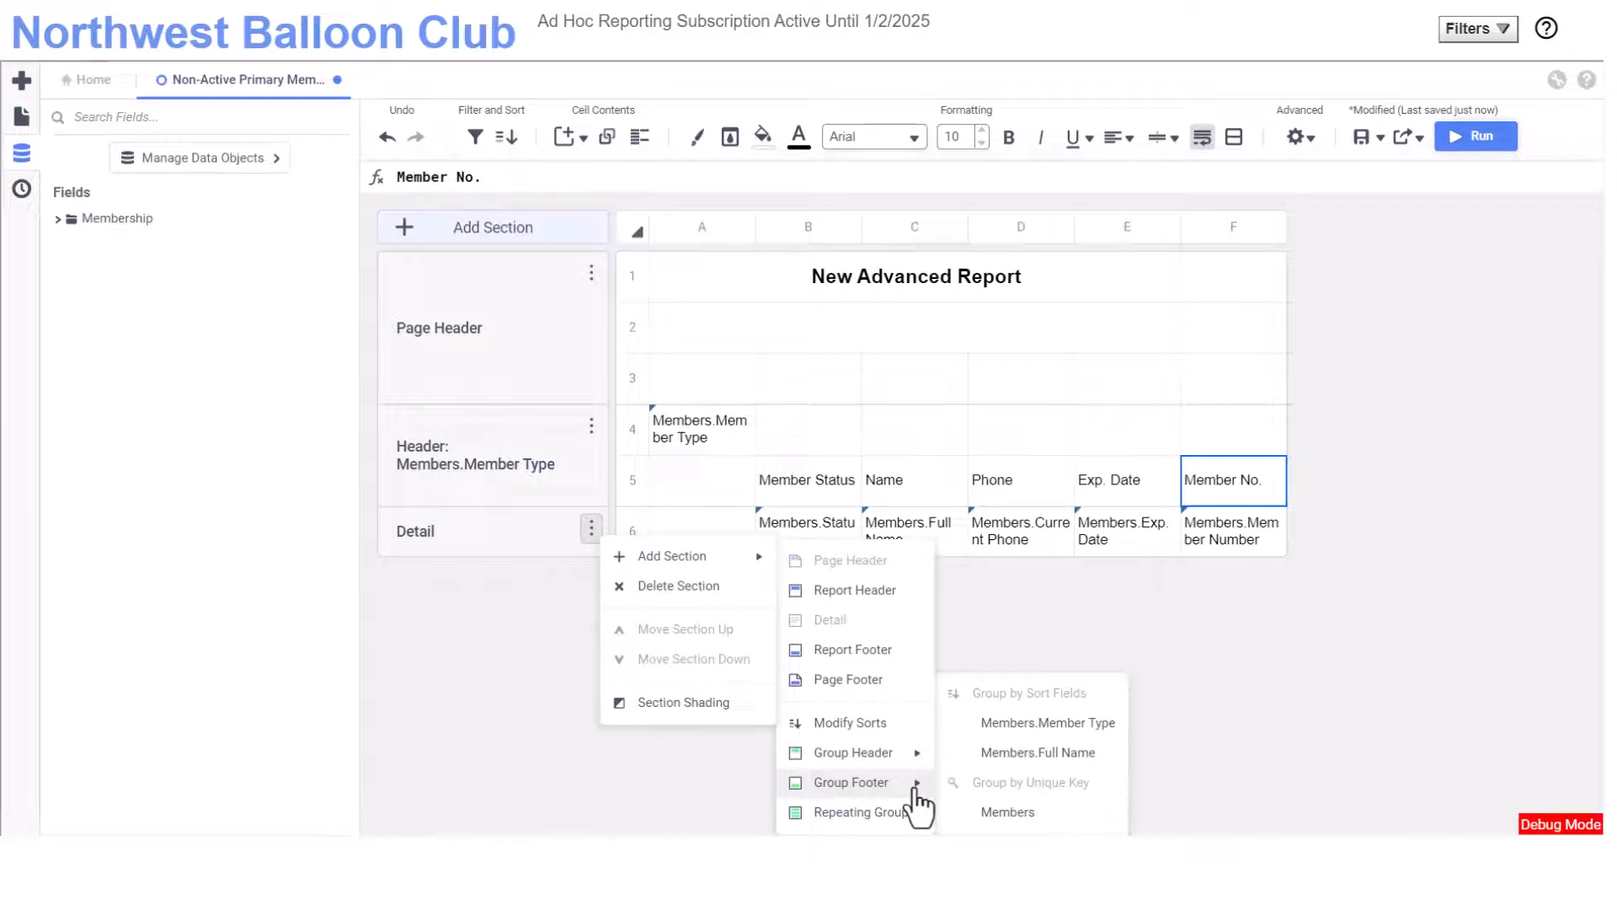
pyautogui.click(917, 788)
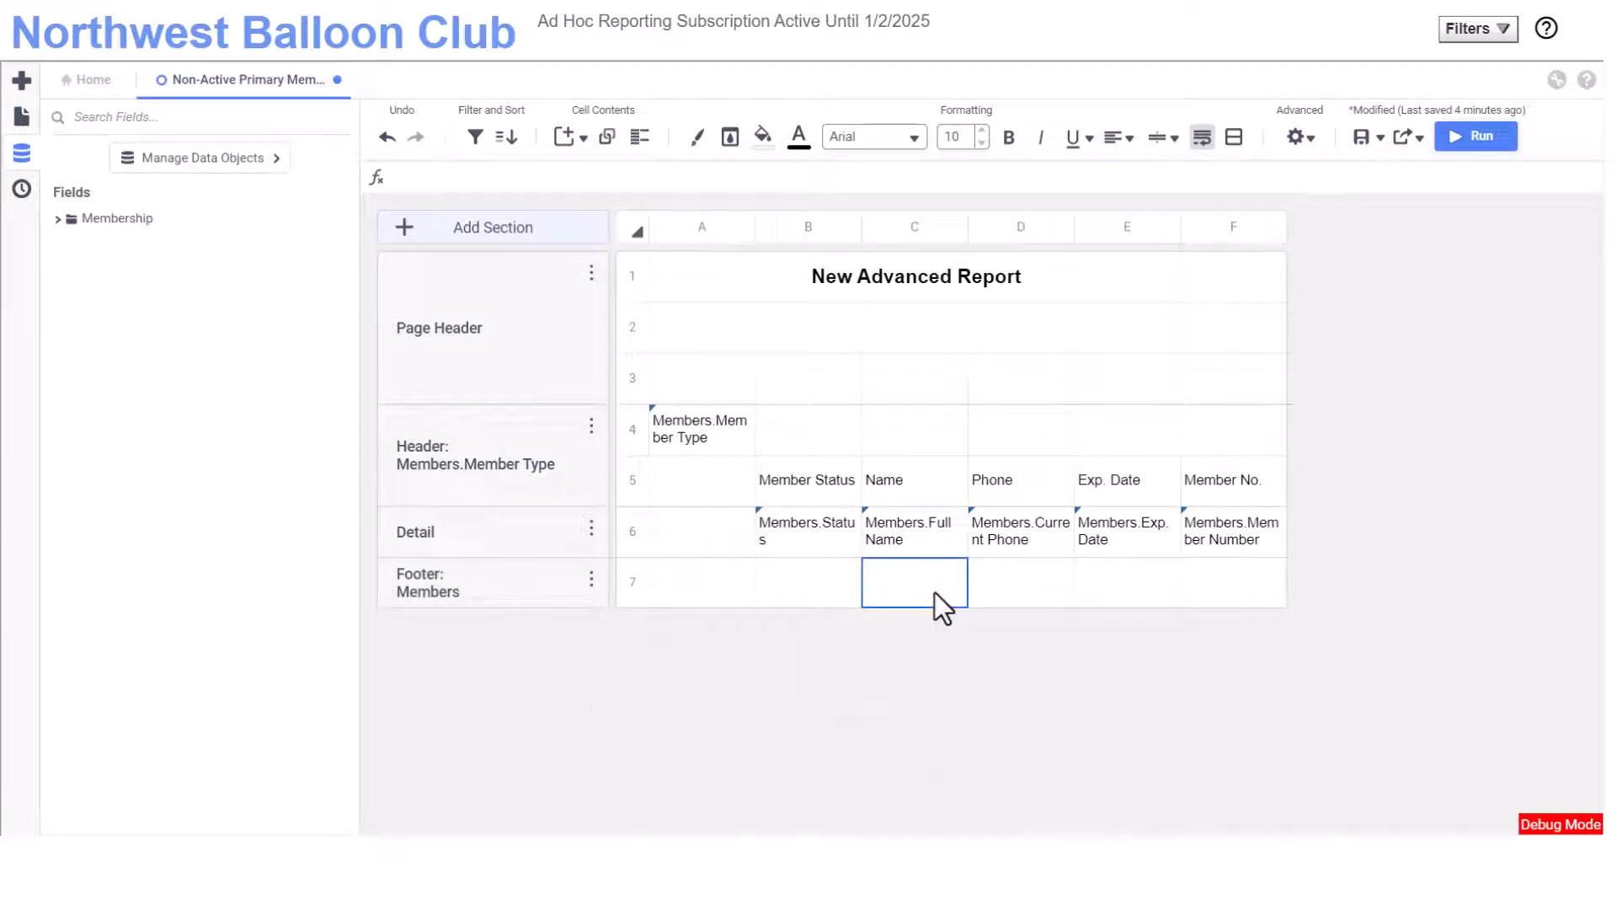
# Step: Insert the formula AggCount({Members.Member Number}) in cell C7 of the group footer
pyautogui.click(583, 139)
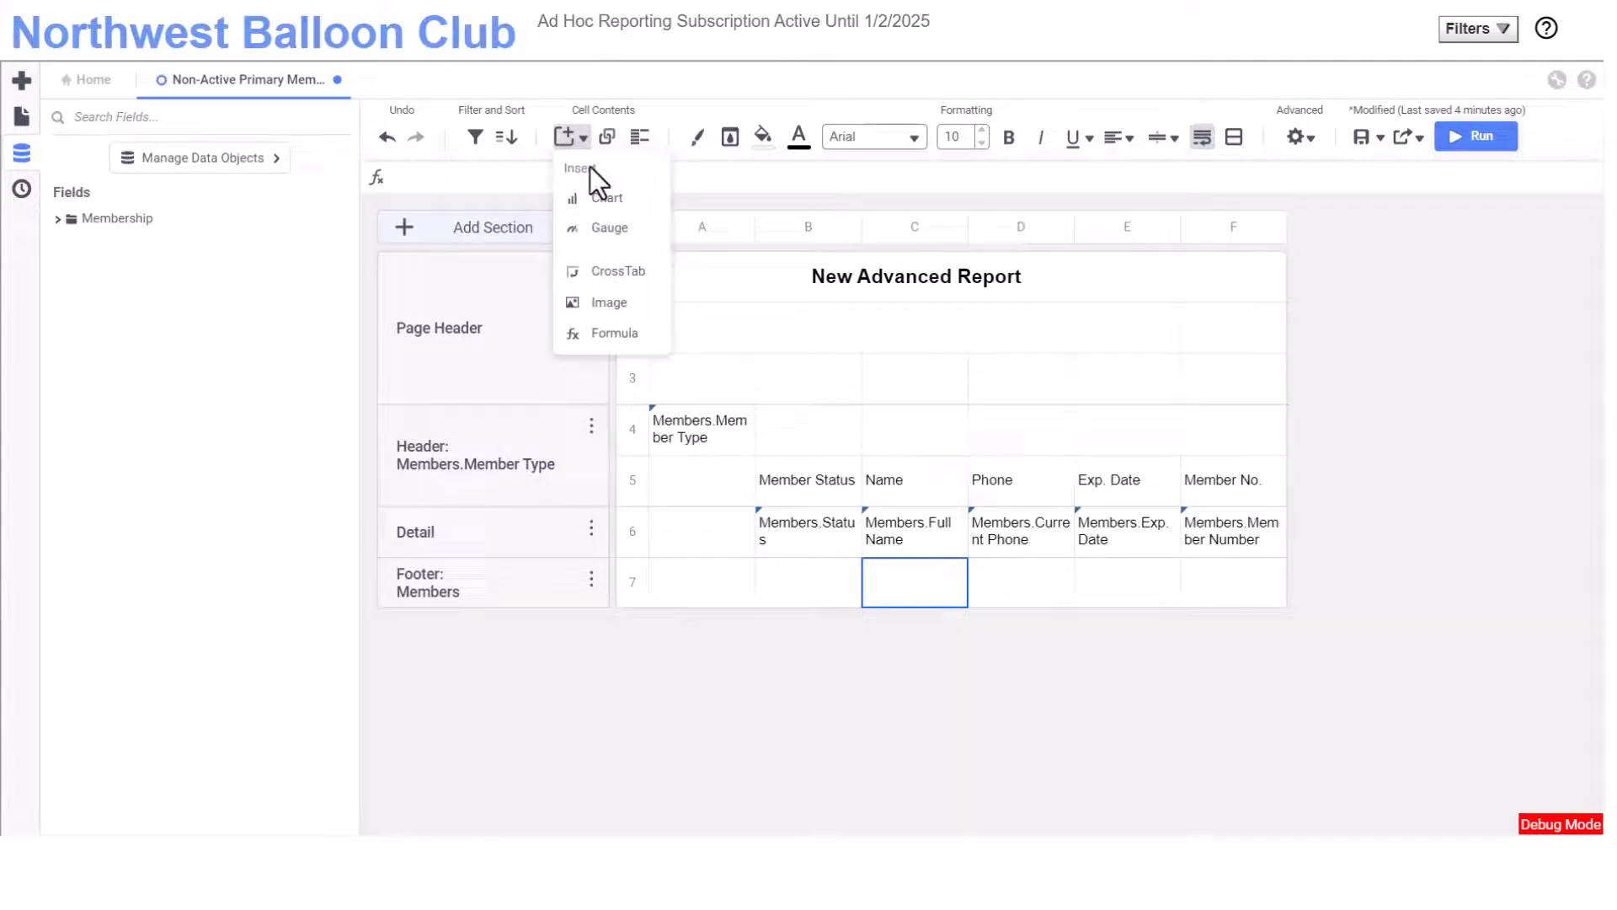
pyautogui.click(617, 339)
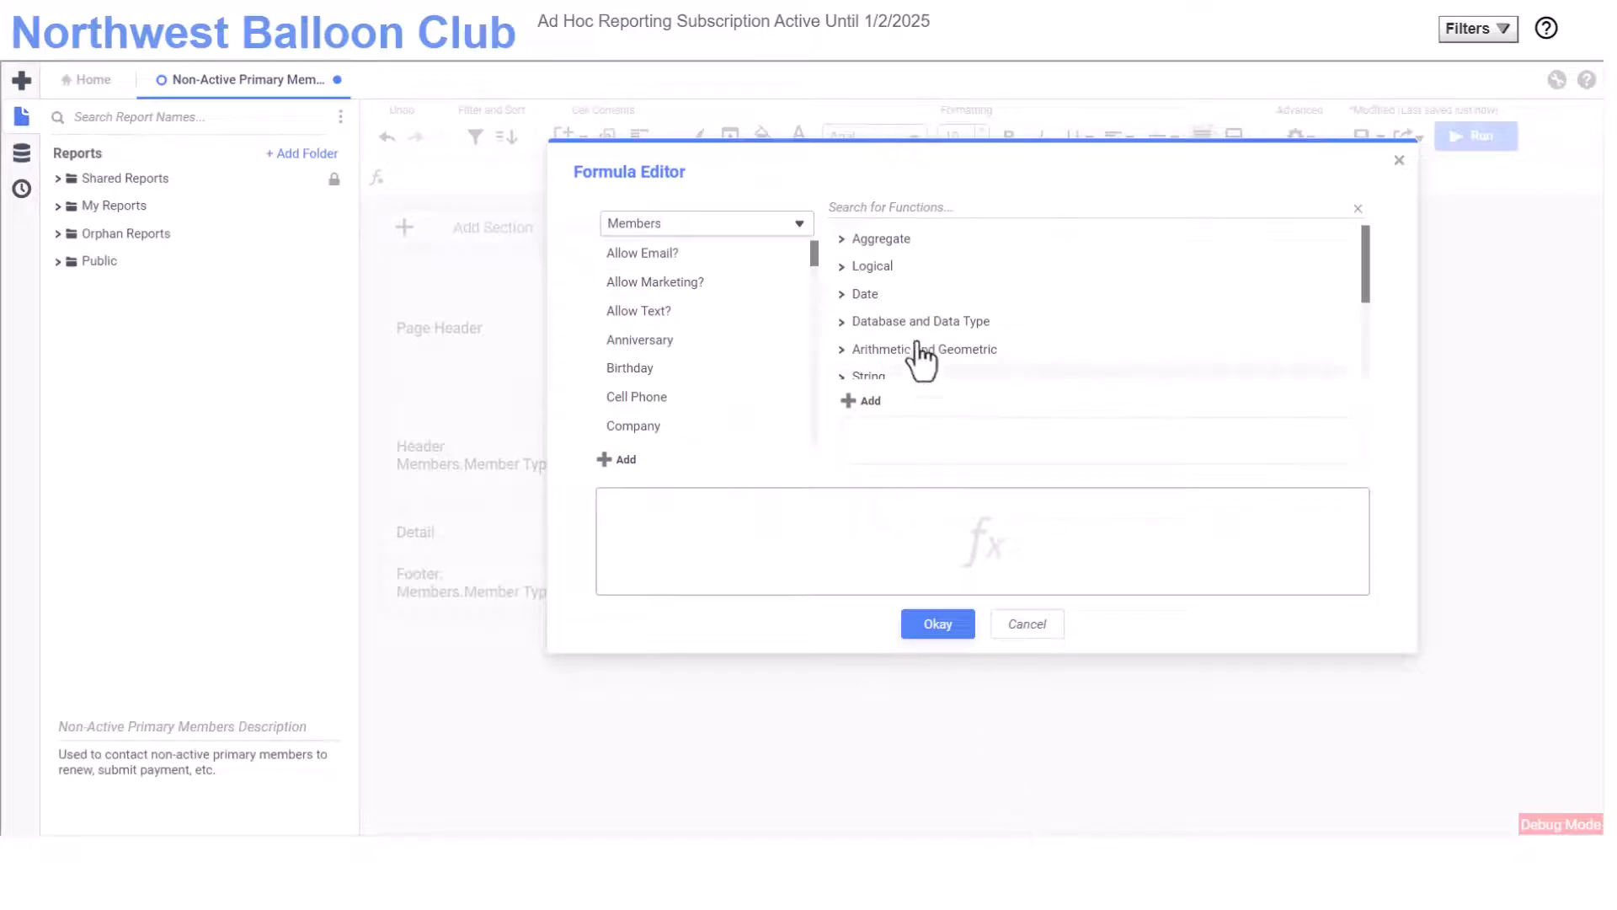
pyautogui.click(844, 248)
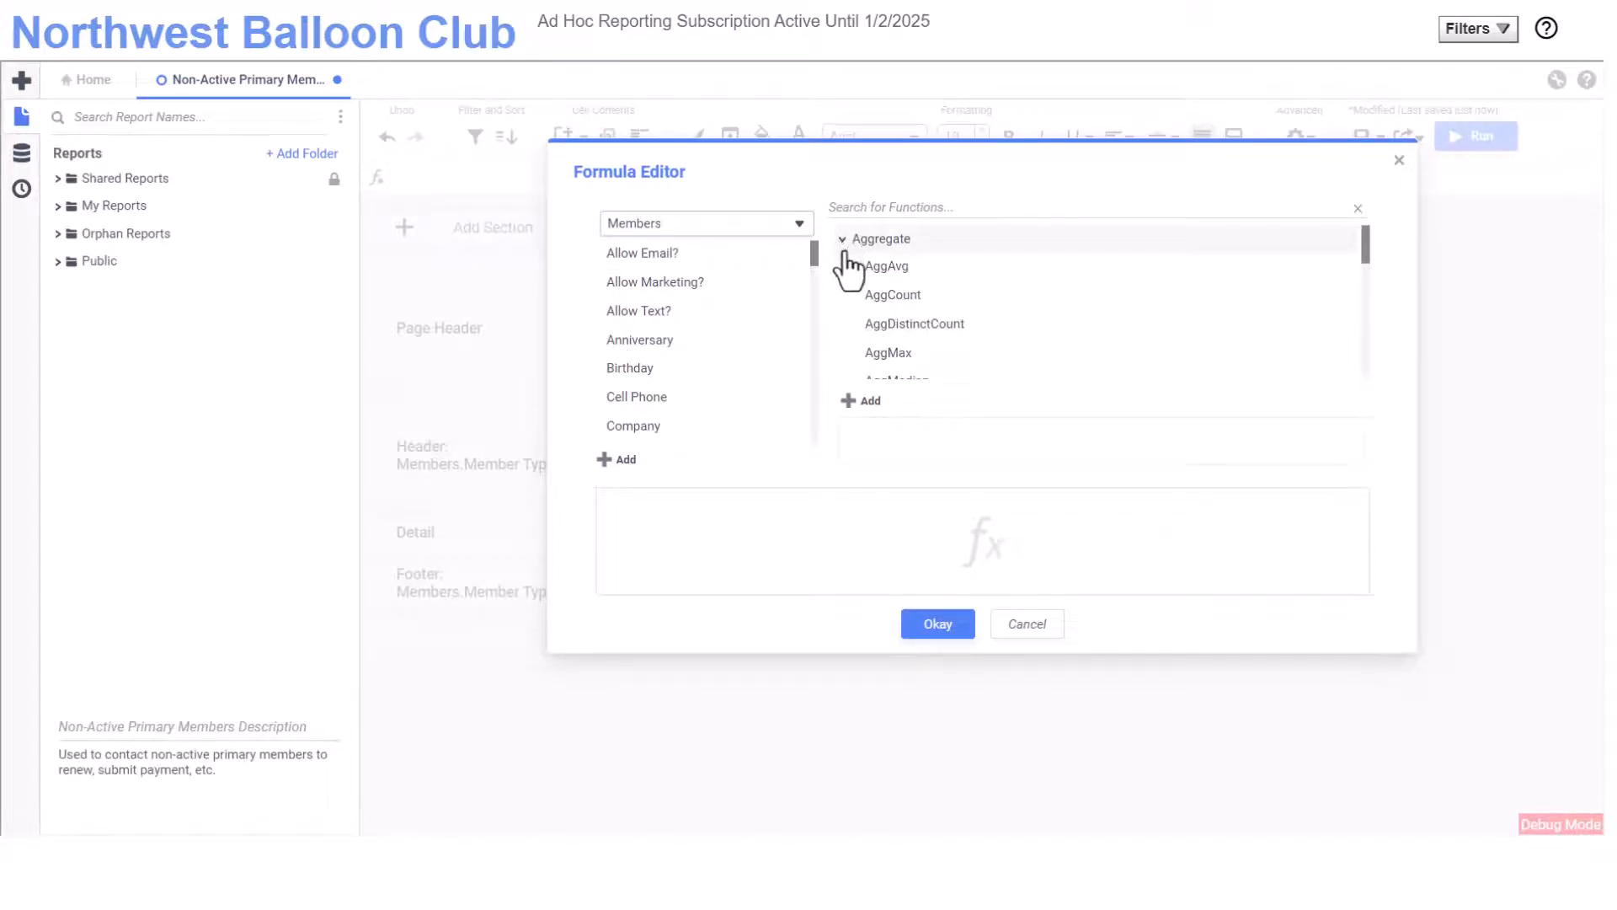
pyautogui.click(870, 309)
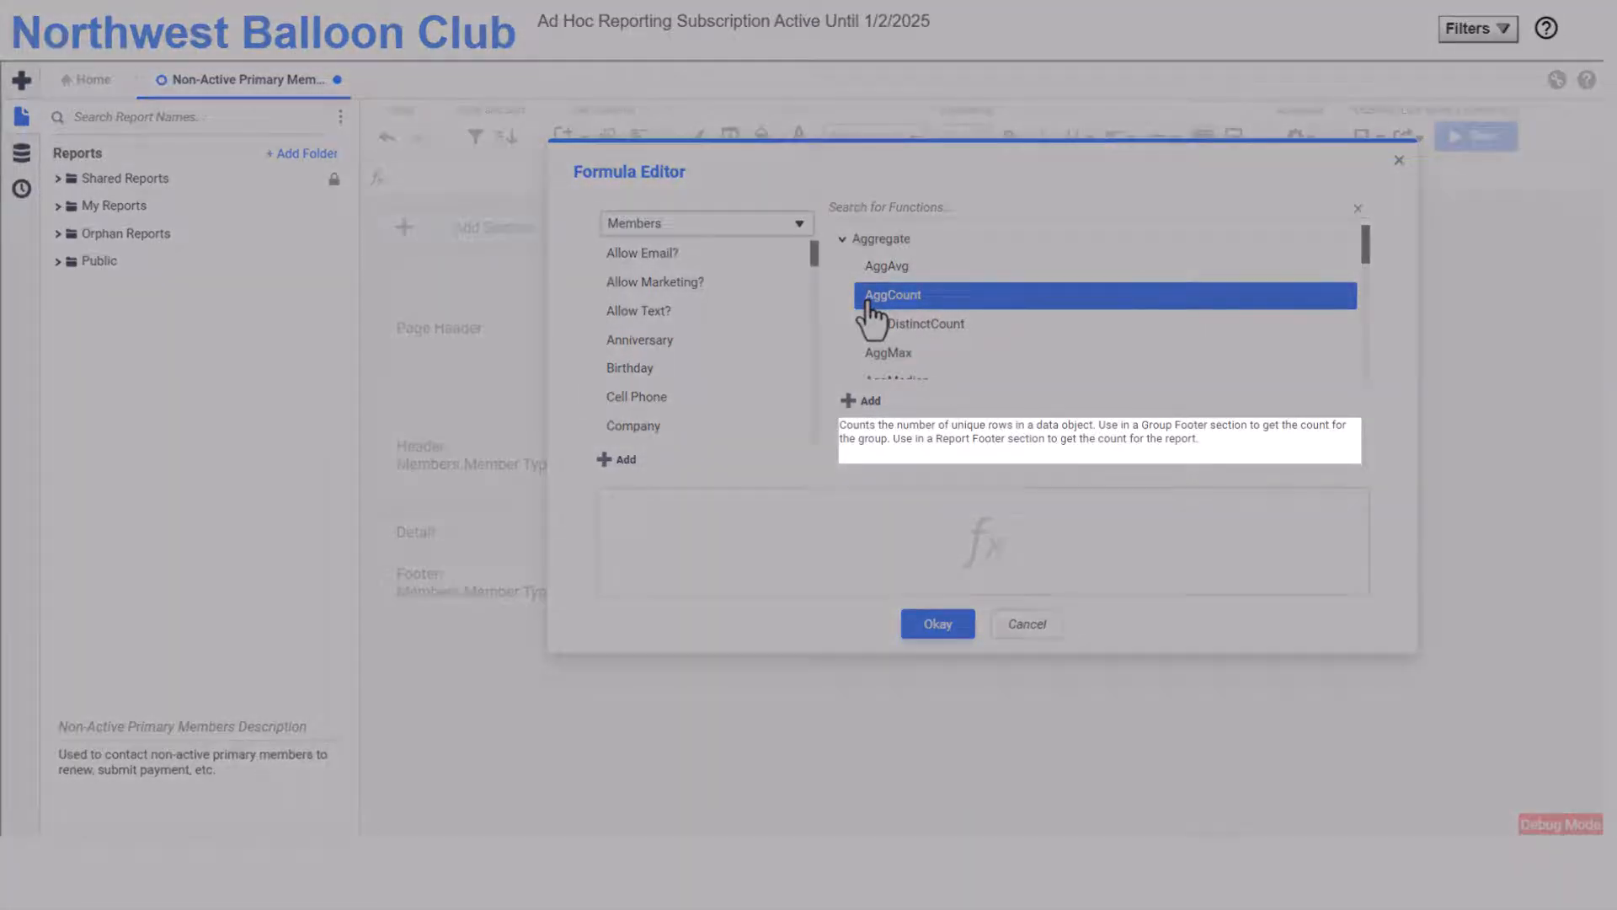
pyautogui.doubleClick(872, 296)
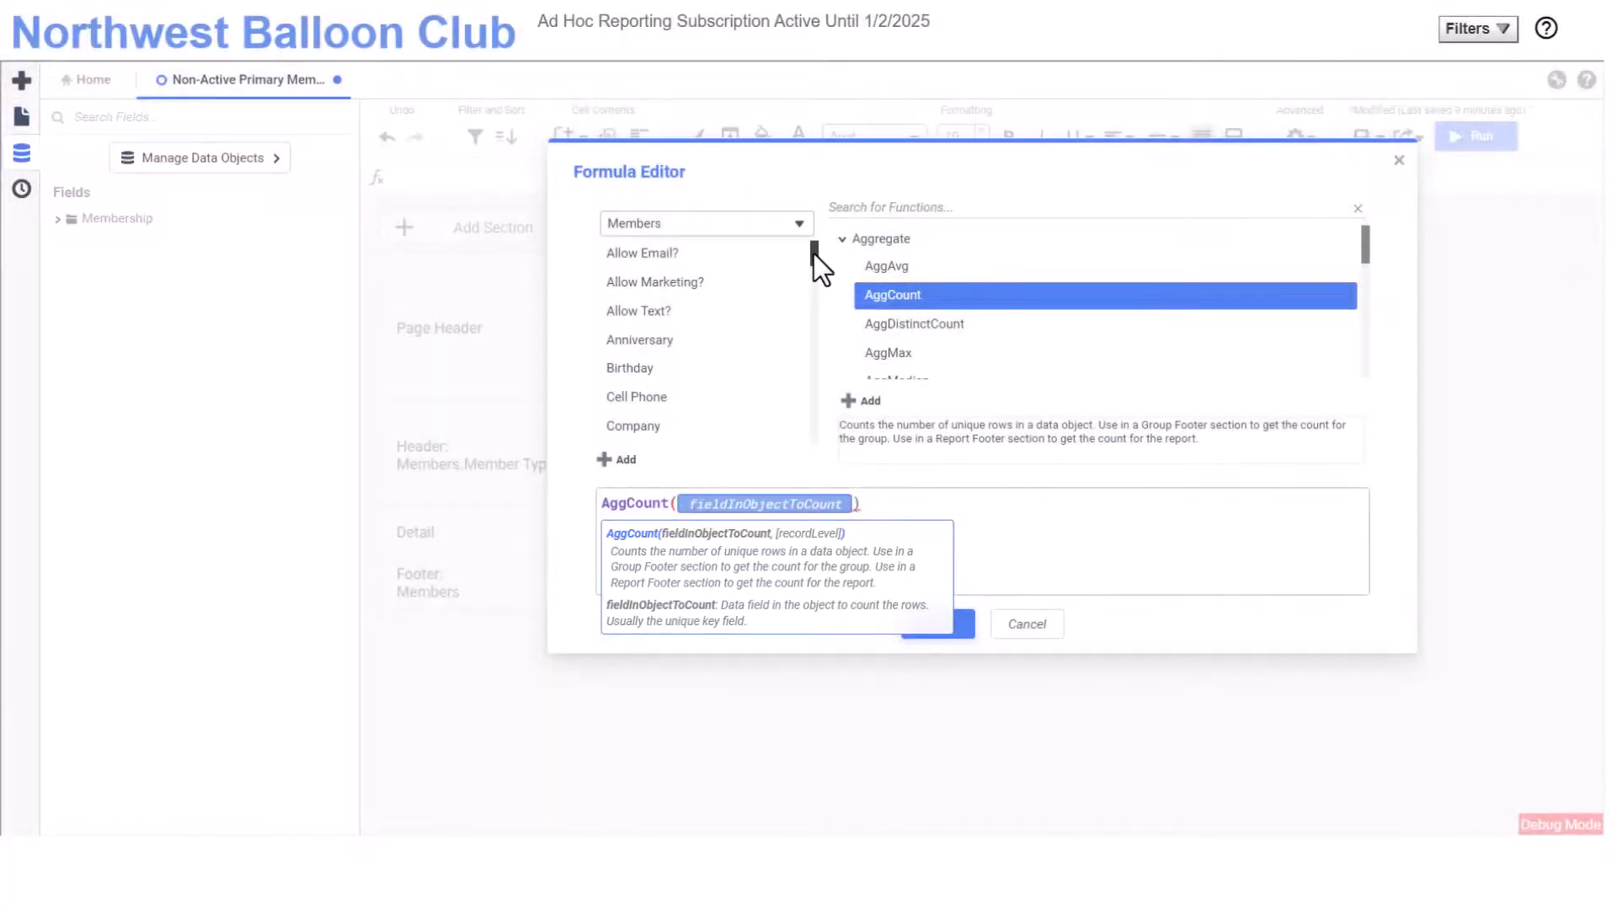
pyautogui.moveTo(813, 254); pyautogui.dragTo(813, 361)
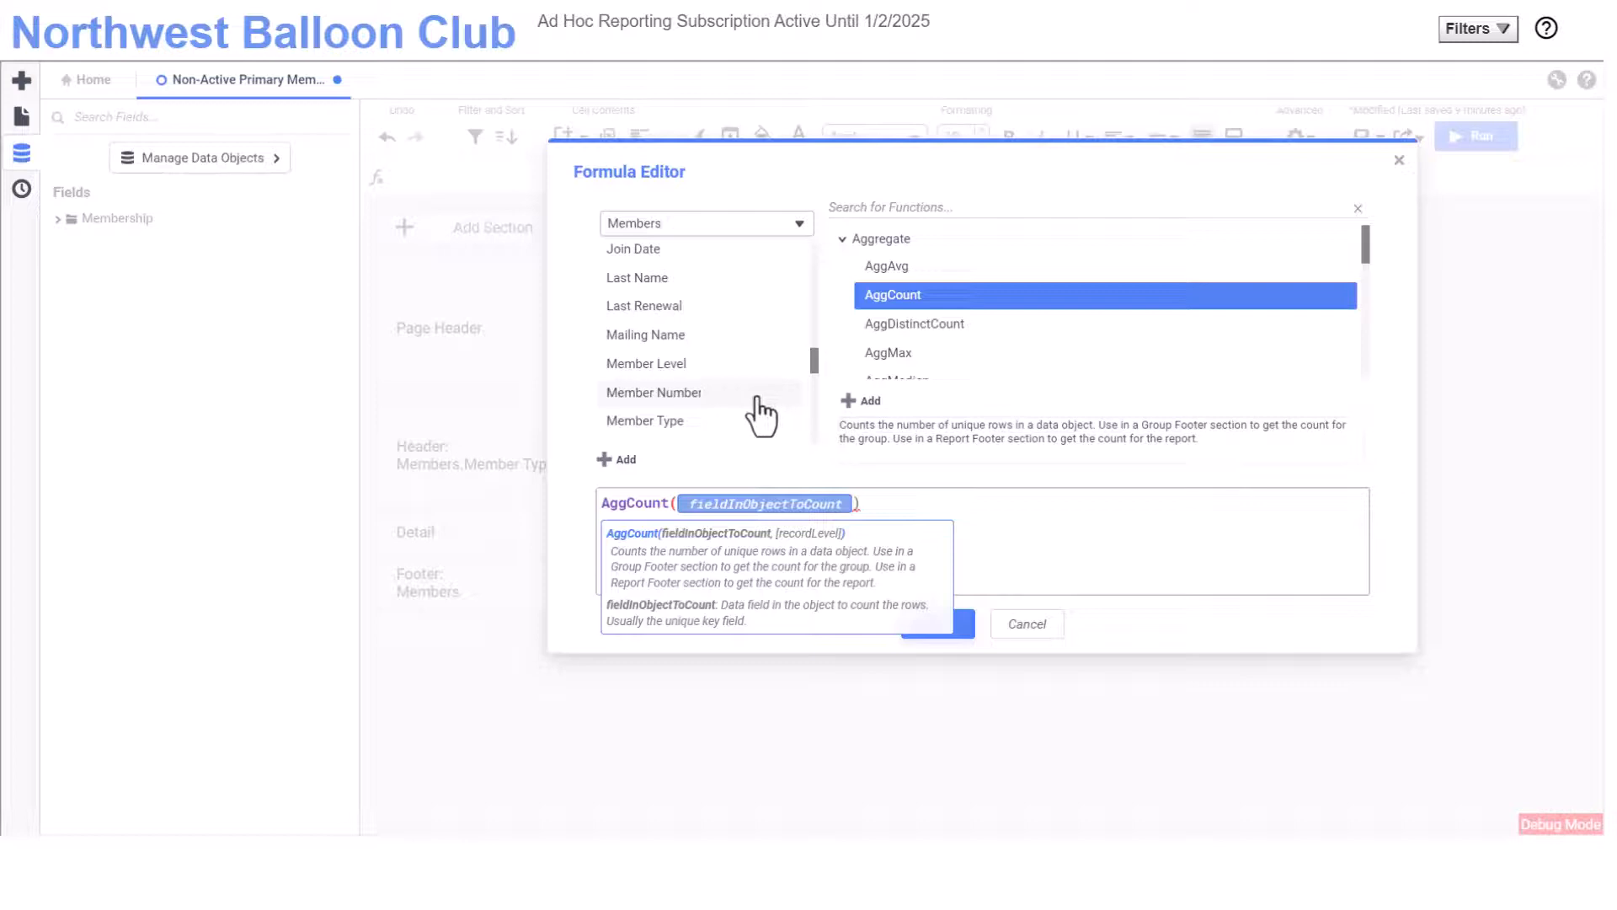
pyautogui.doubleClick(765, 412)
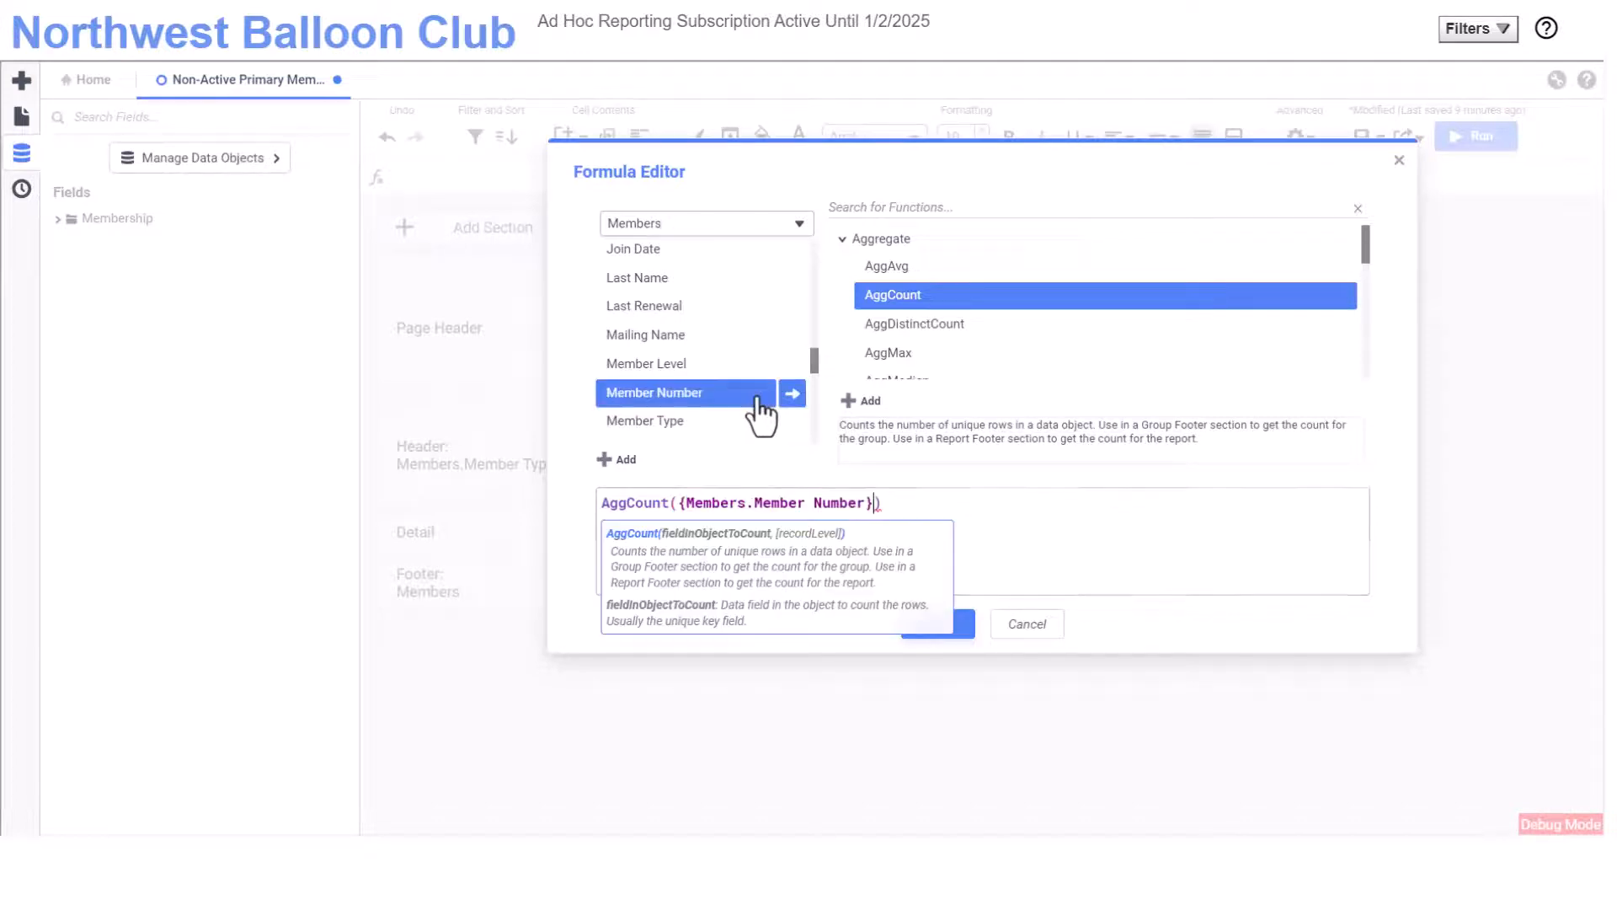
pyautogui.click(968, 632)
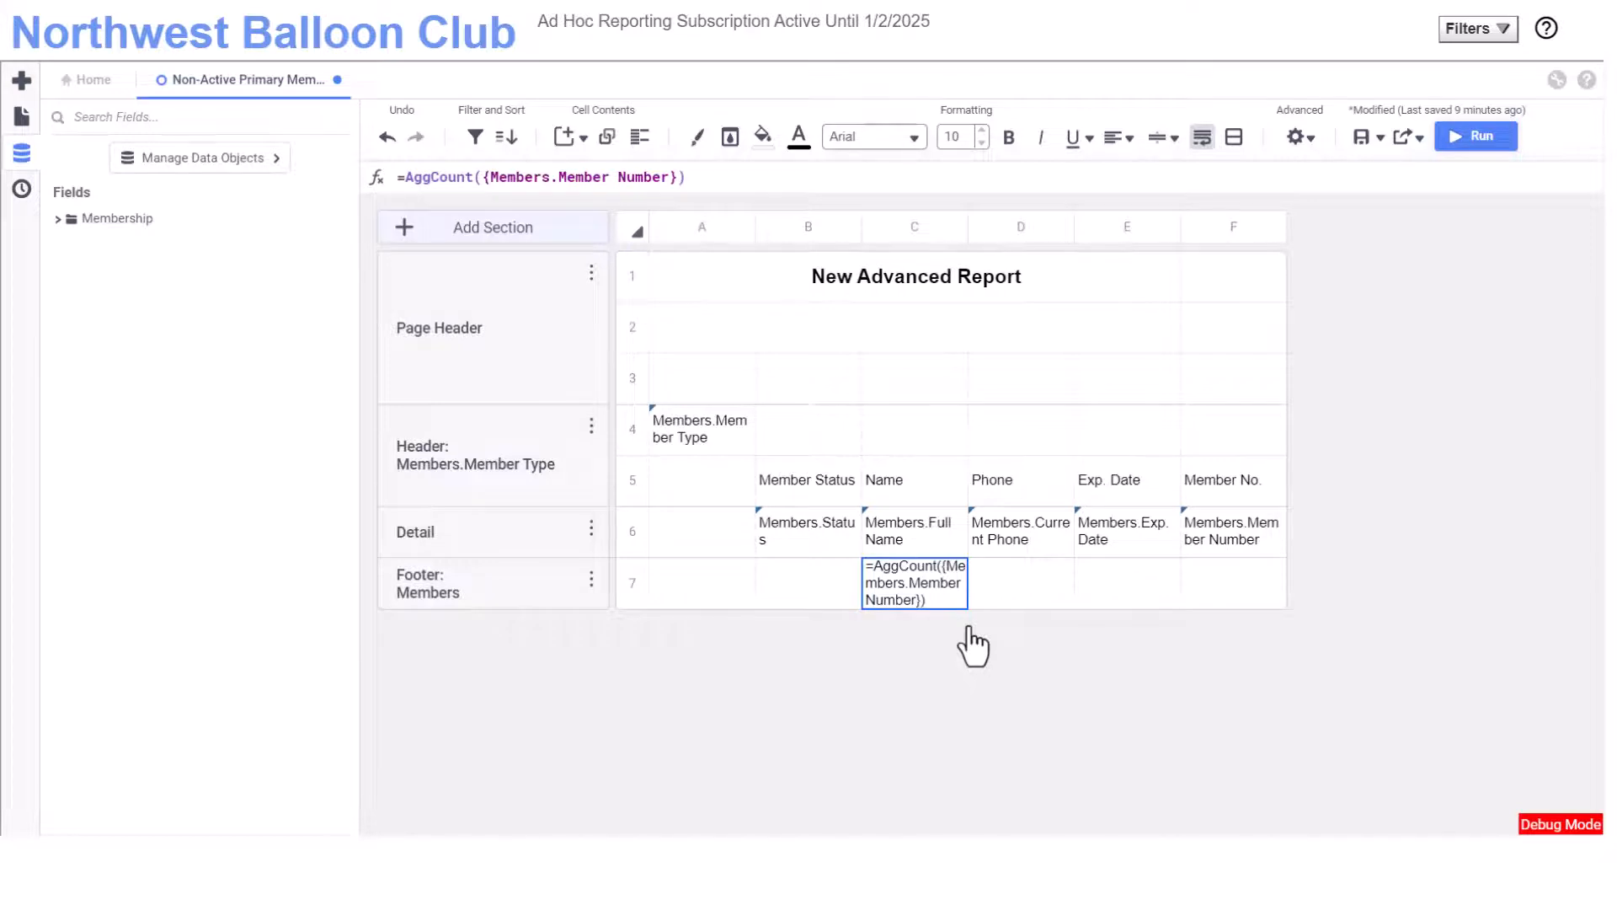
# Step: Run the report and add a Report Header section above the Member Type group header
pyautogui.click(1476, 136)
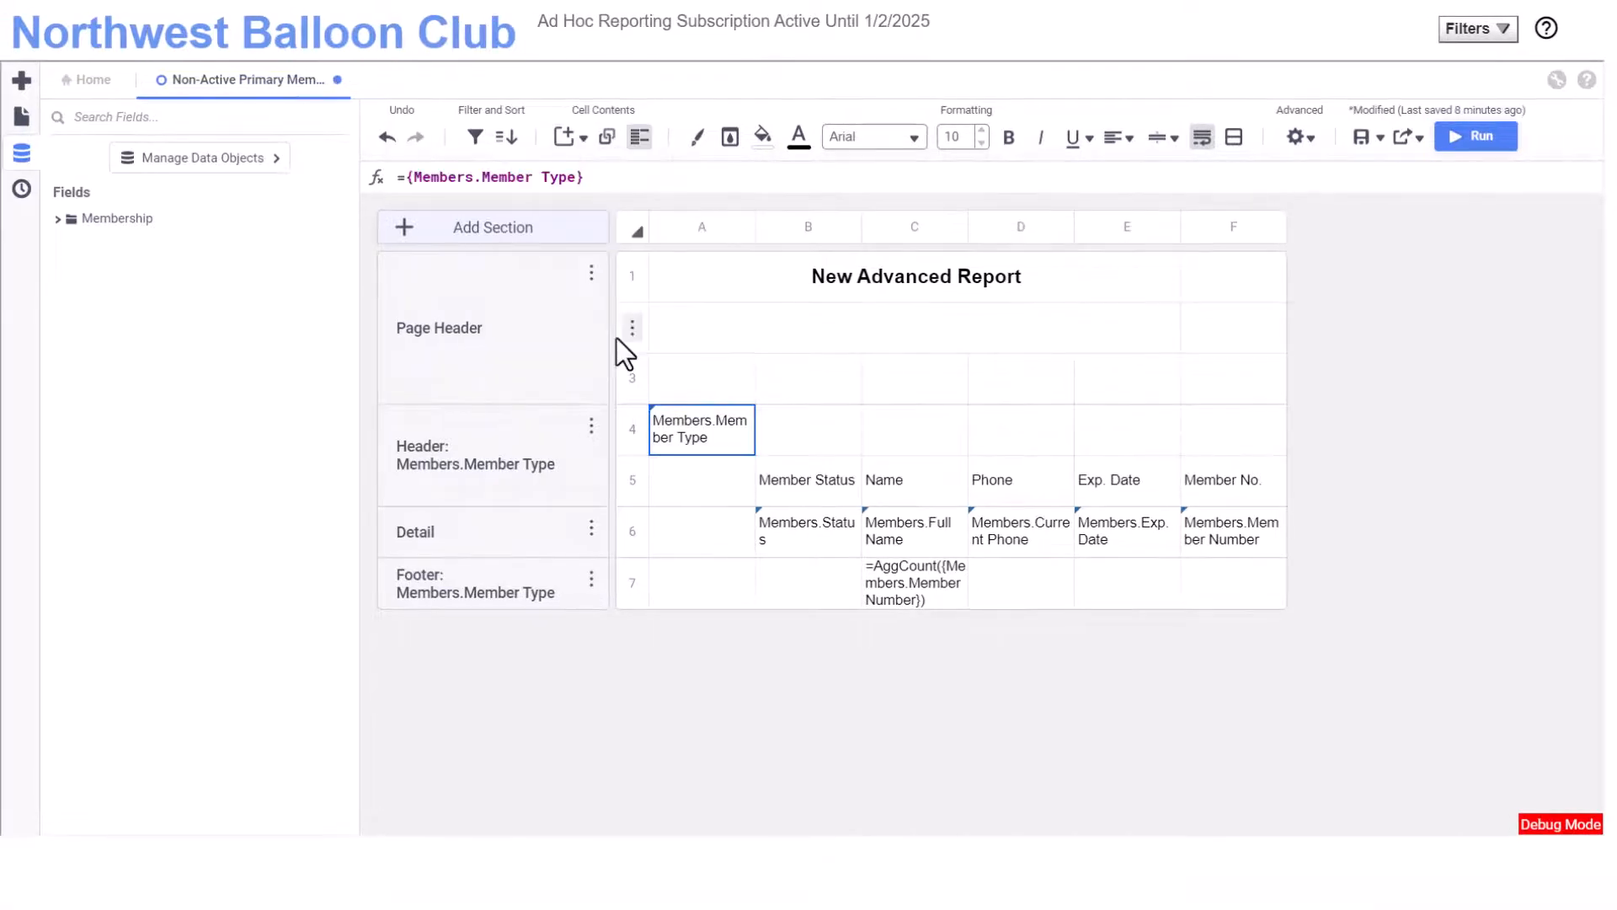
pyautogui.click(564, 239)
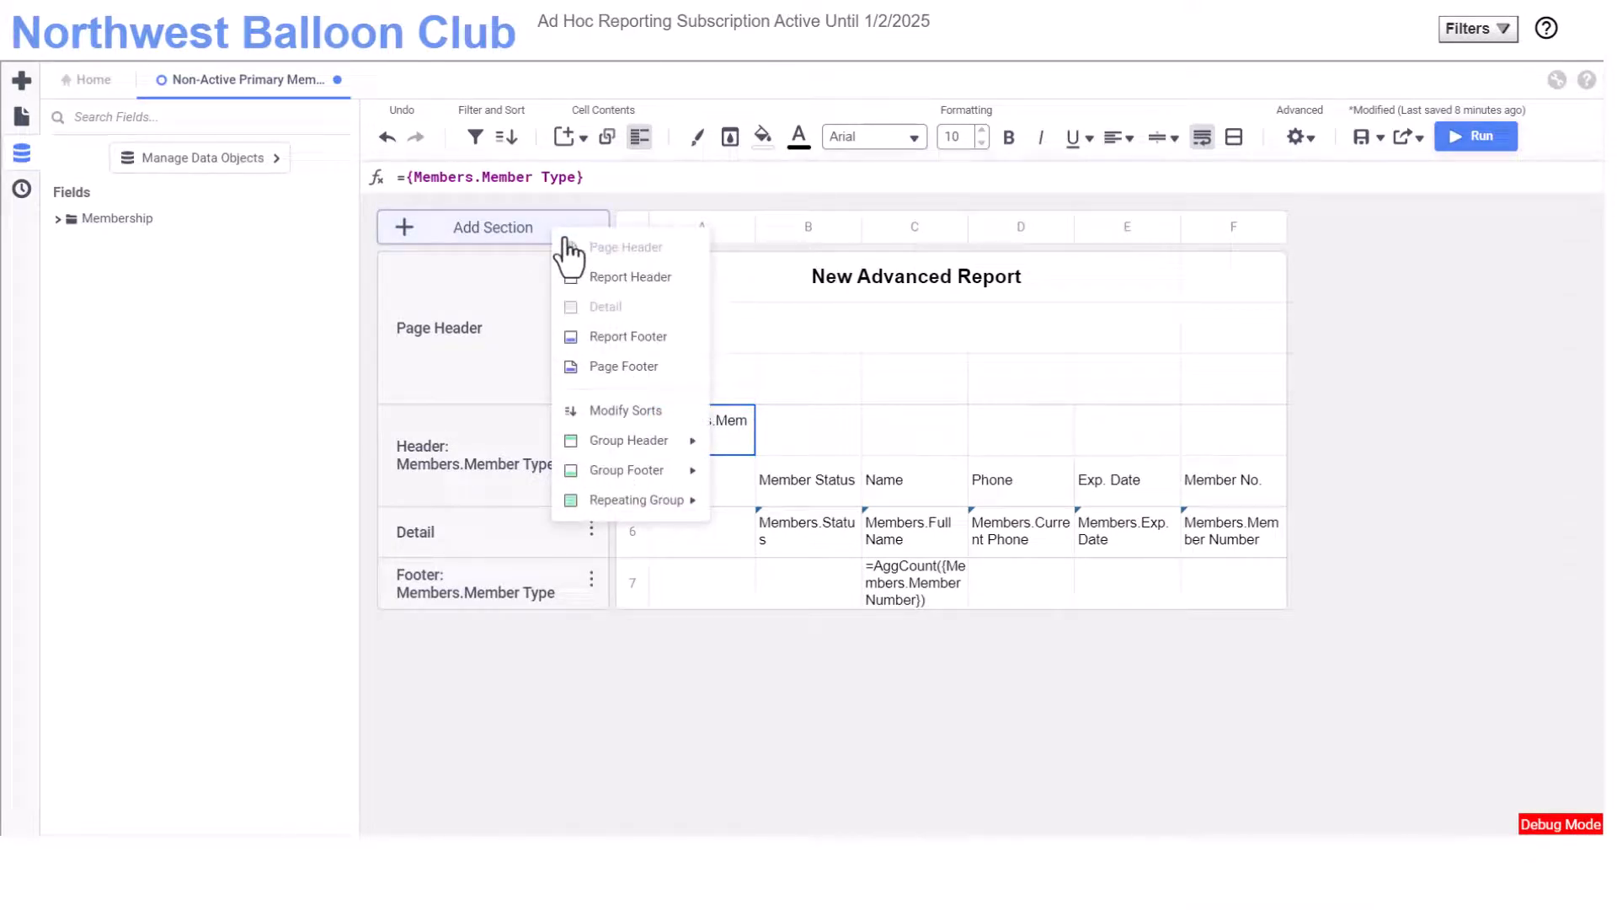
pyautogui.click(684, 290)
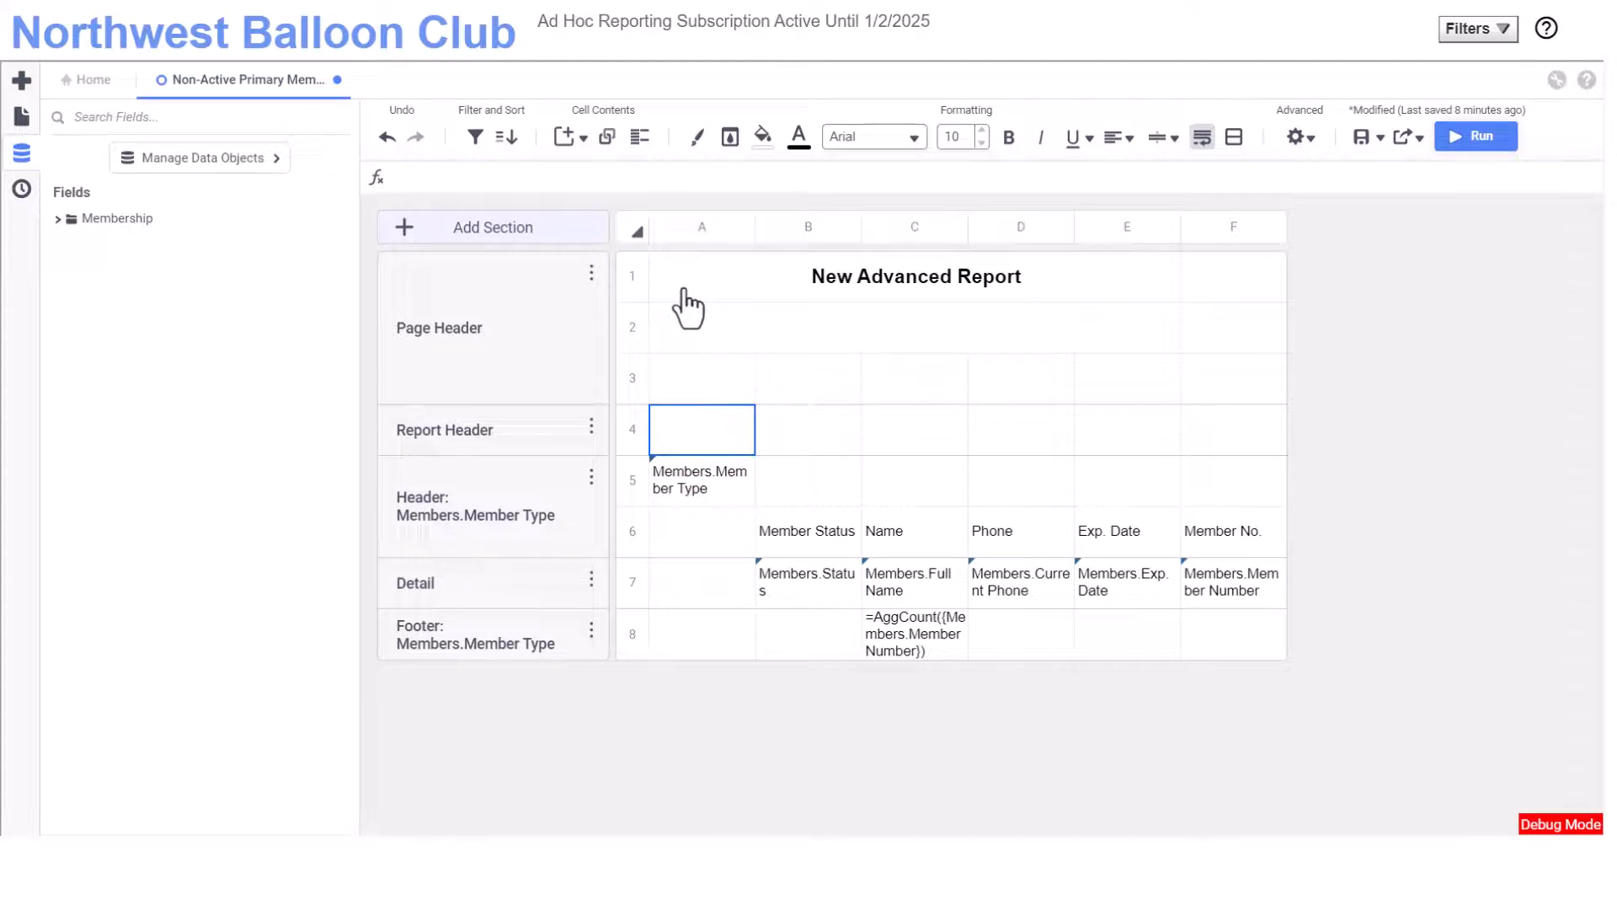
# Step: Insert a bar chart in cell A4 of the report header and open its data label choices
pyautogui.click(583, 141)
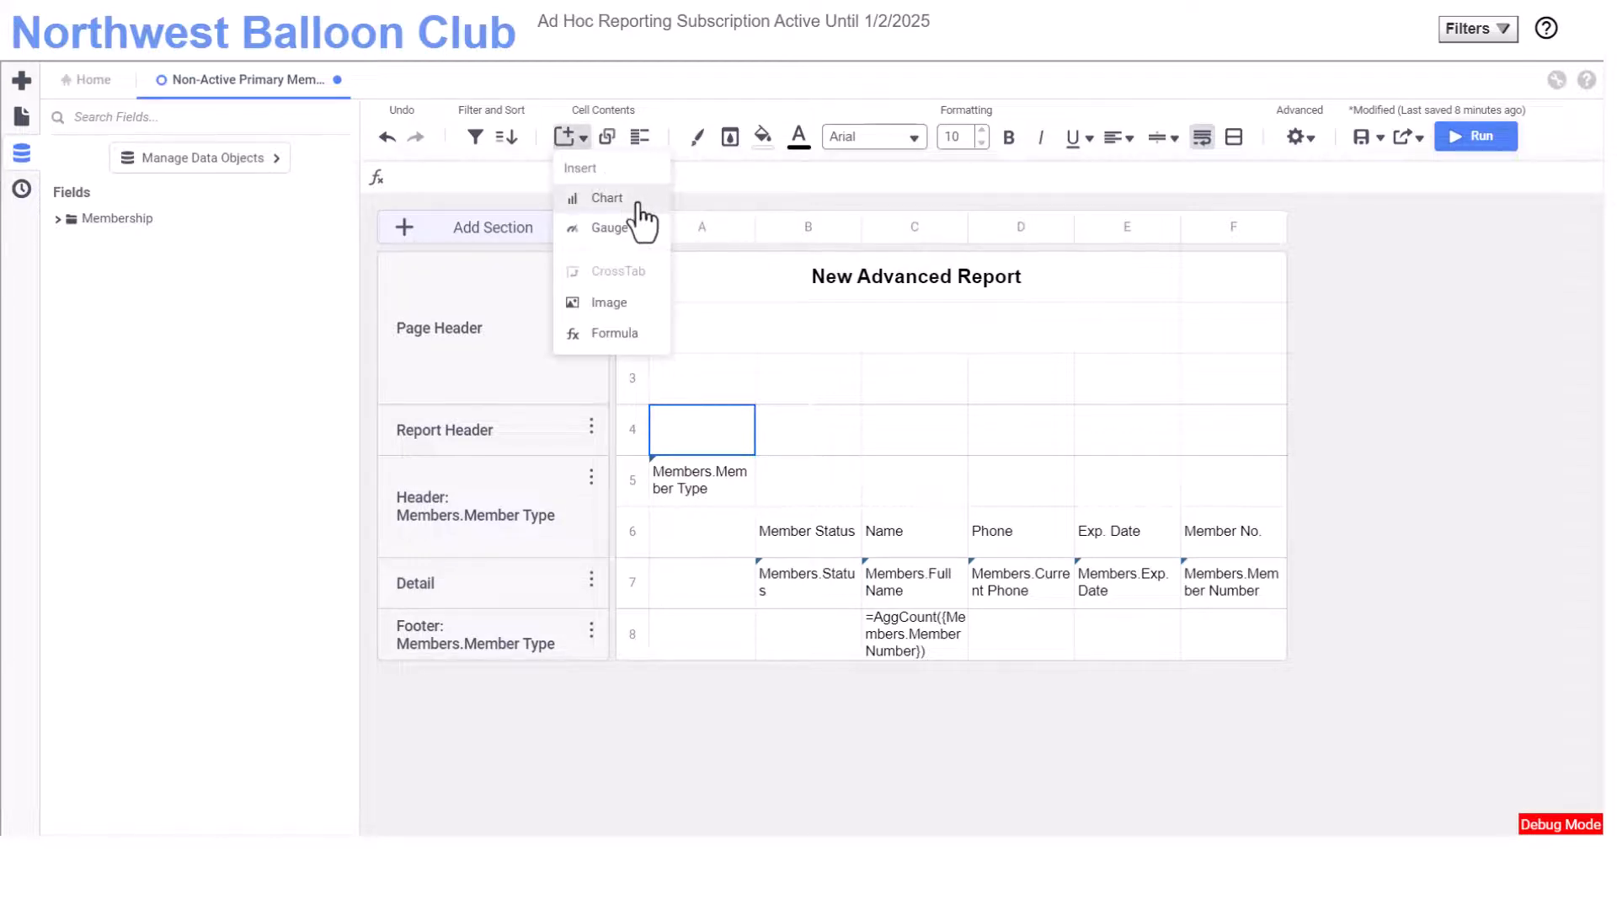
pyautogui.click(638, 201)
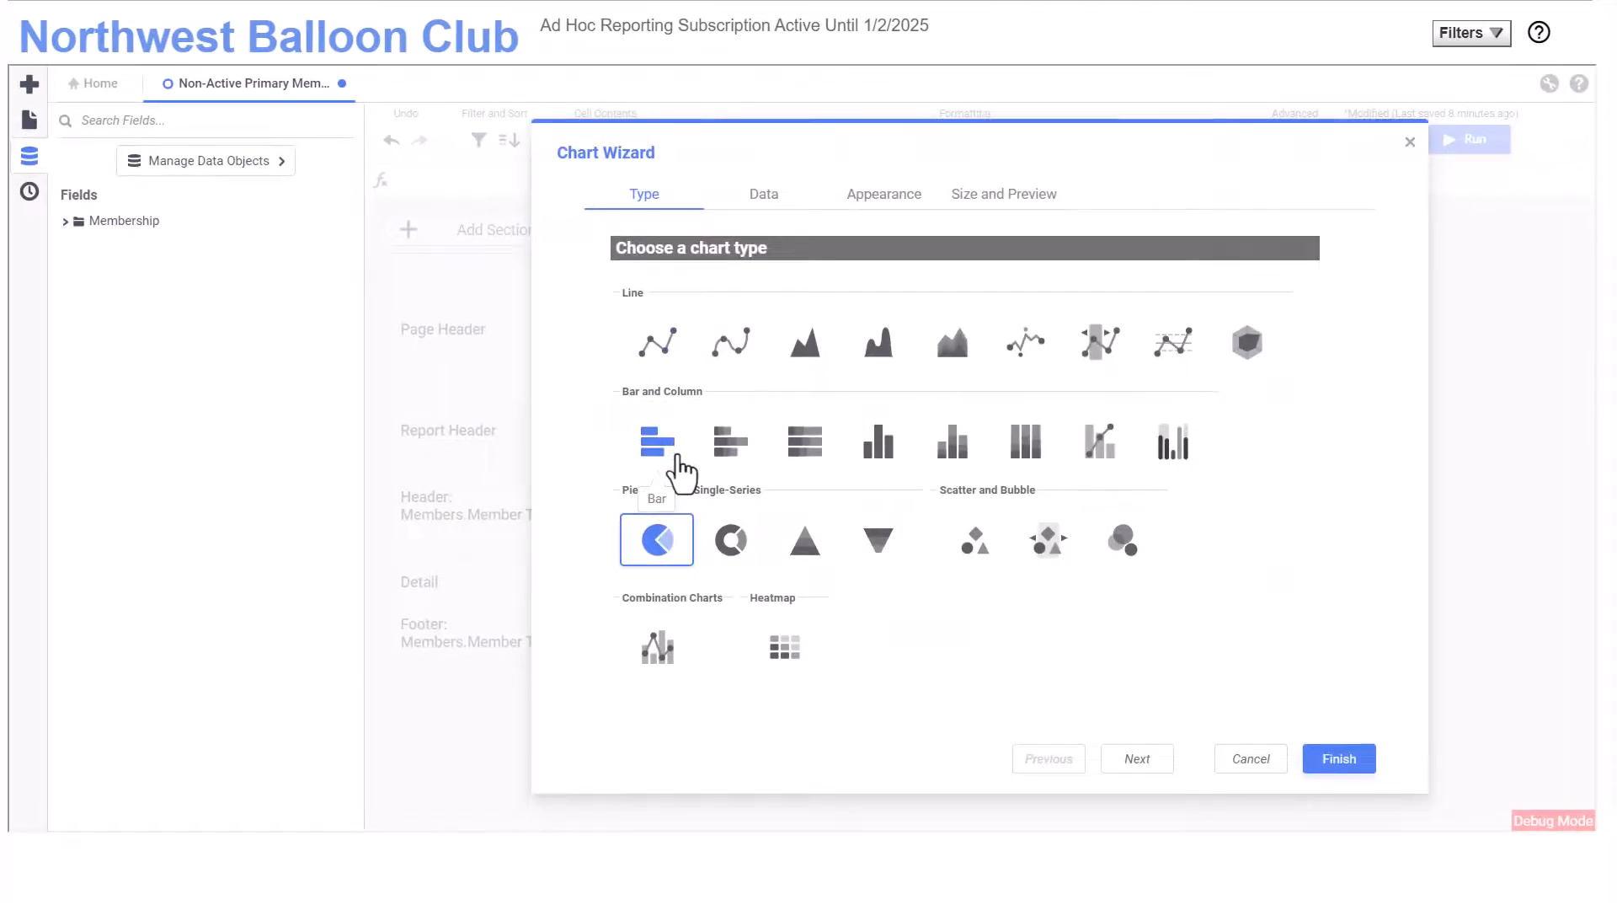
pyautogui.click(678, 459)
pyautogui.click(1137, 758)
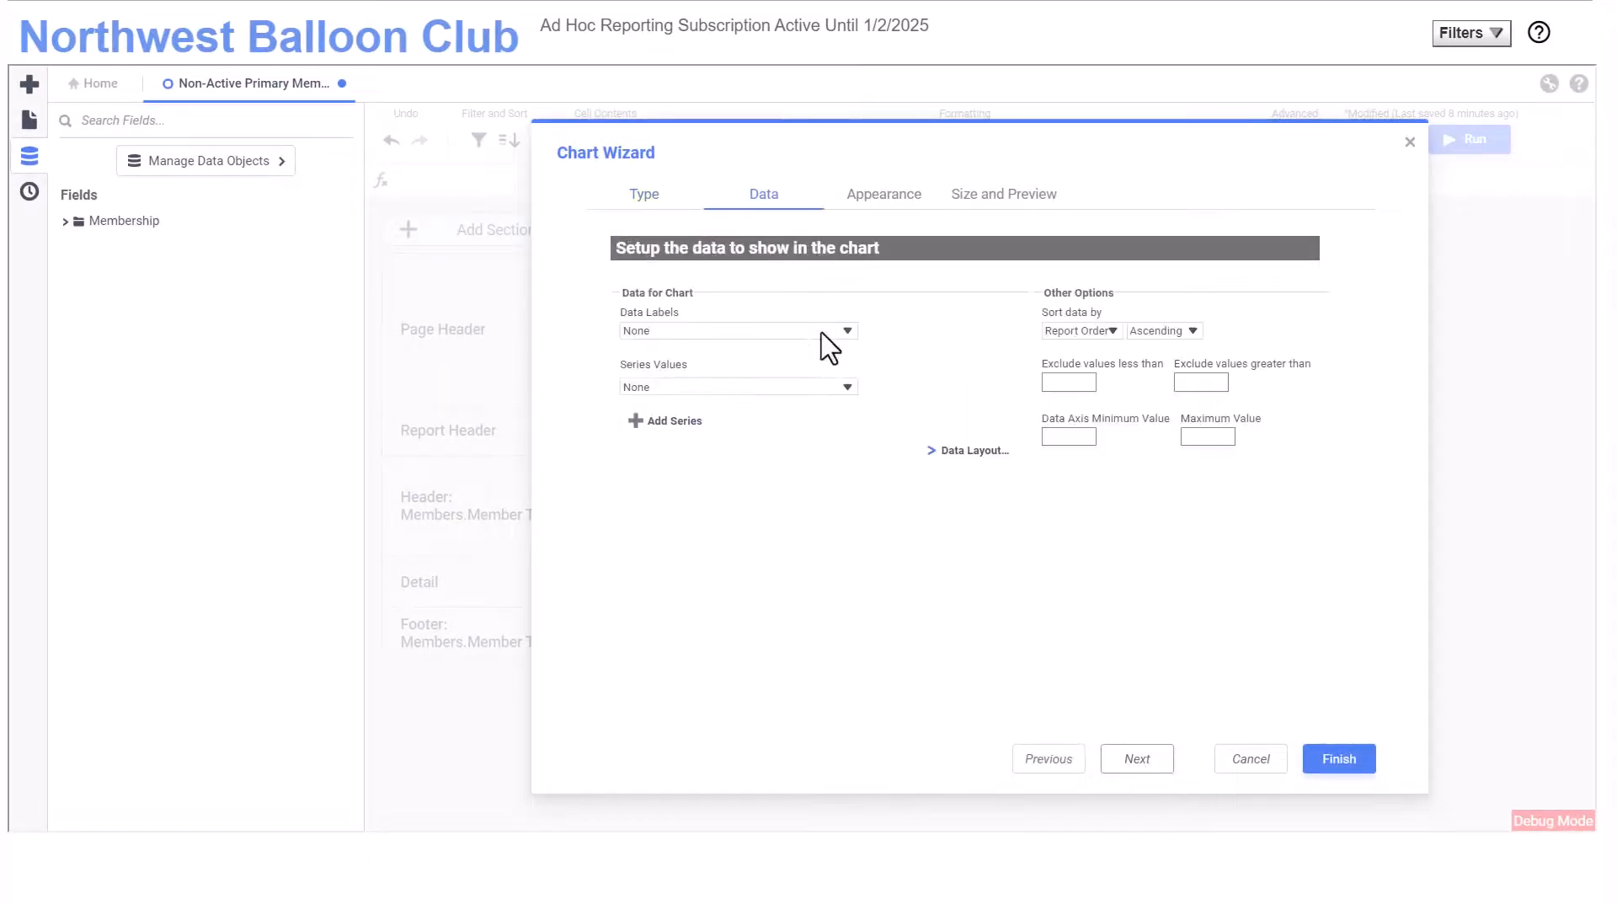
pyautogui.click(821, 332)
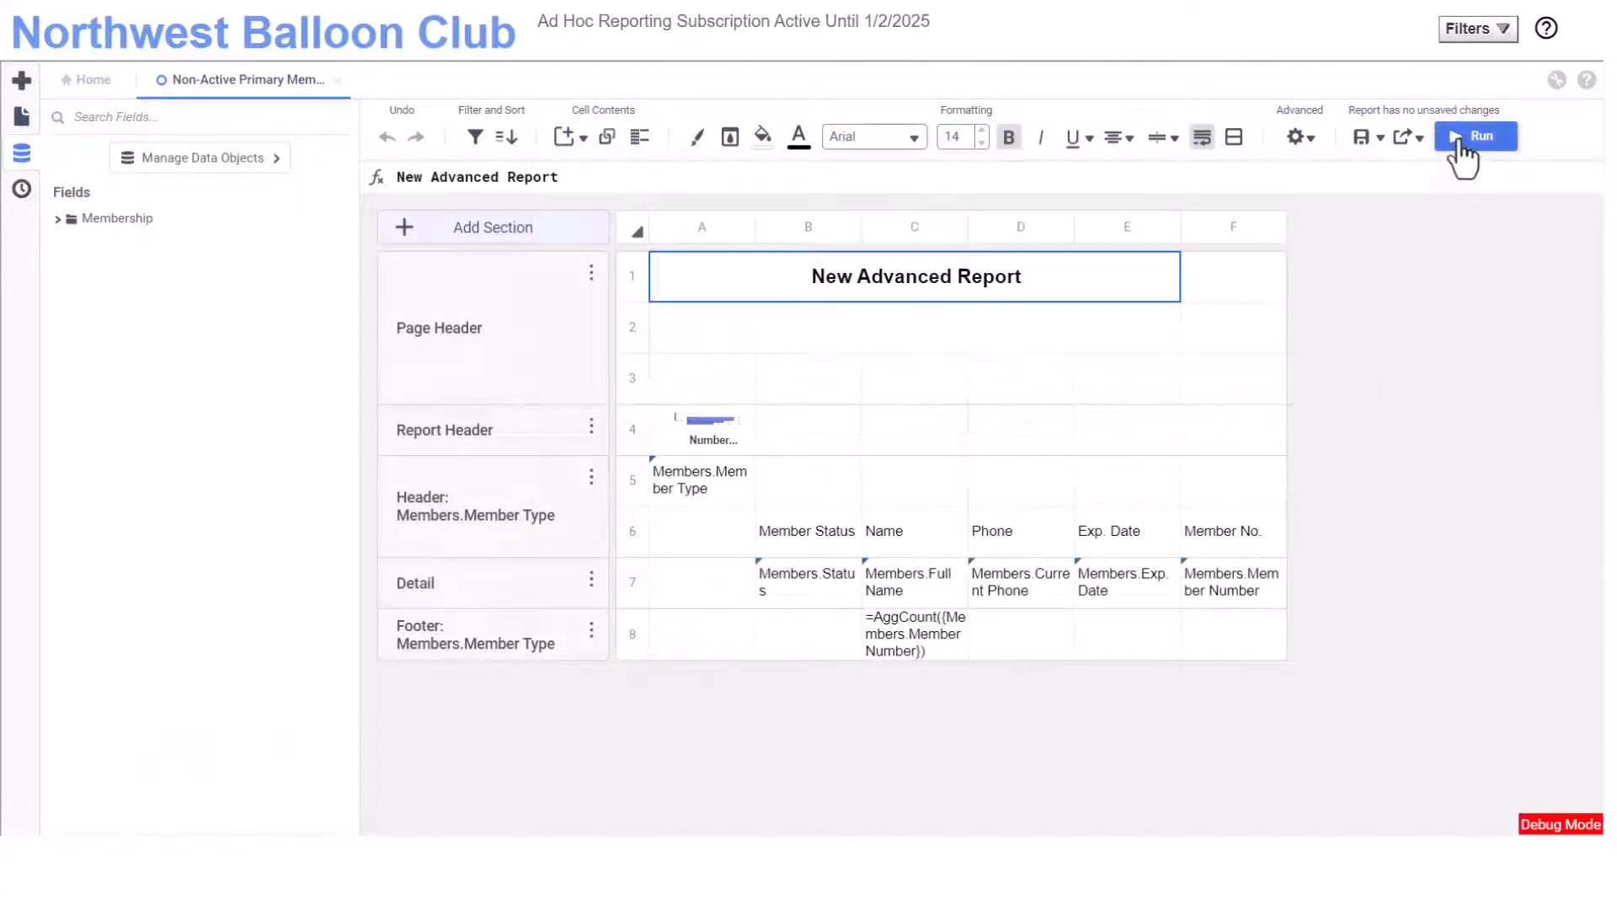
# Step: Preview the report, close the preview, and merge cells A4 through F4 so the chart spans the report header
pyautogui.click(1462, 143)
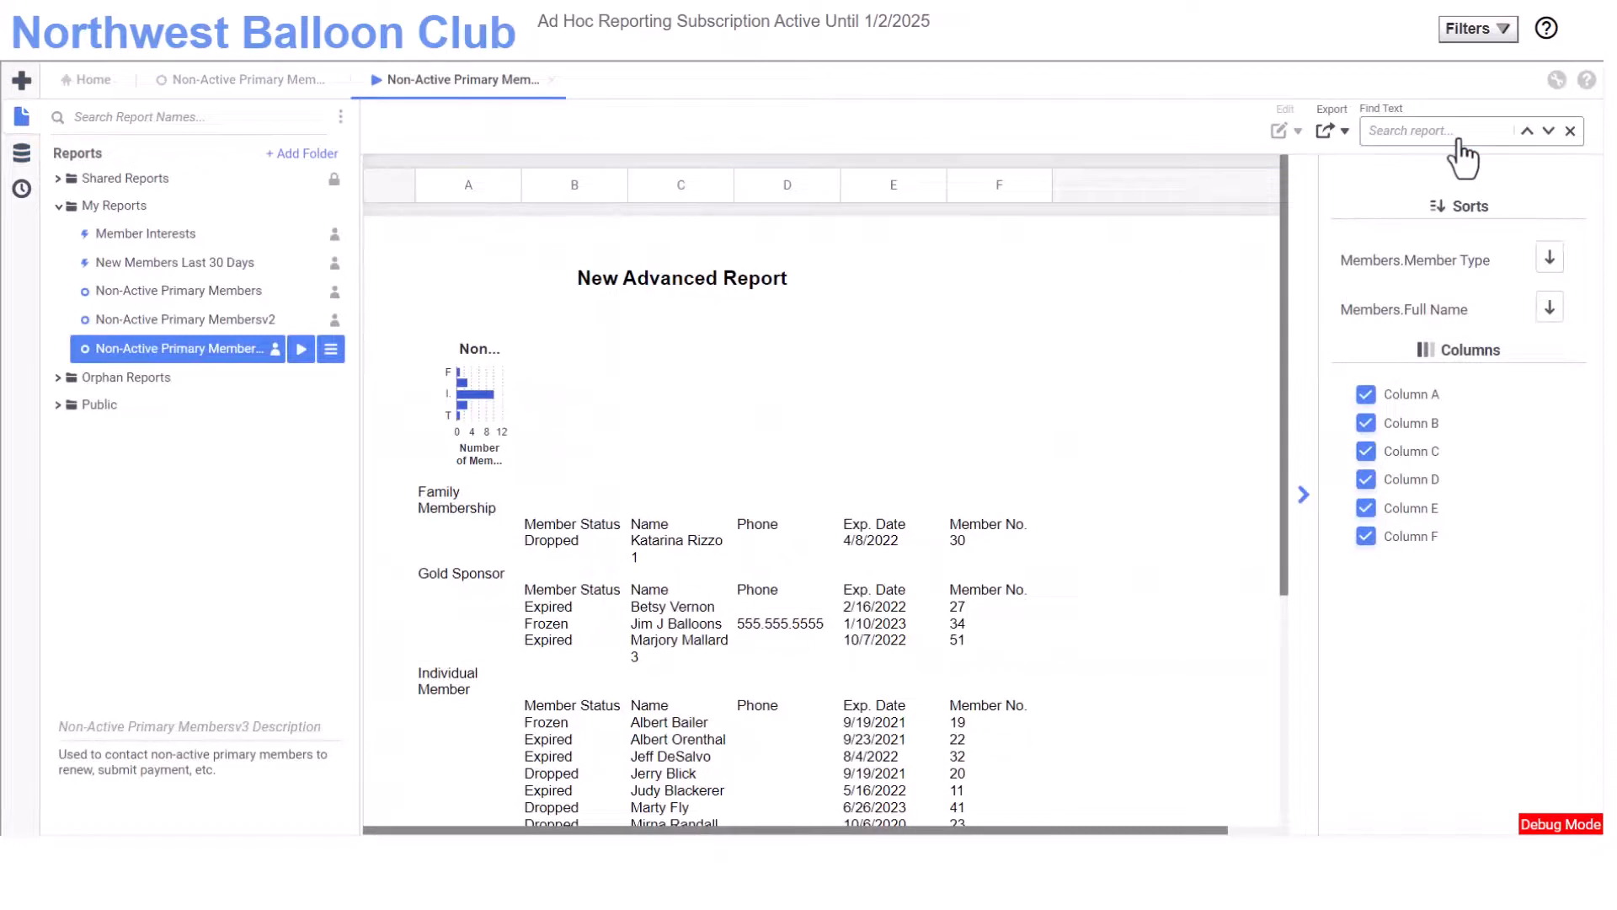
pyautogui.click(551, 81)
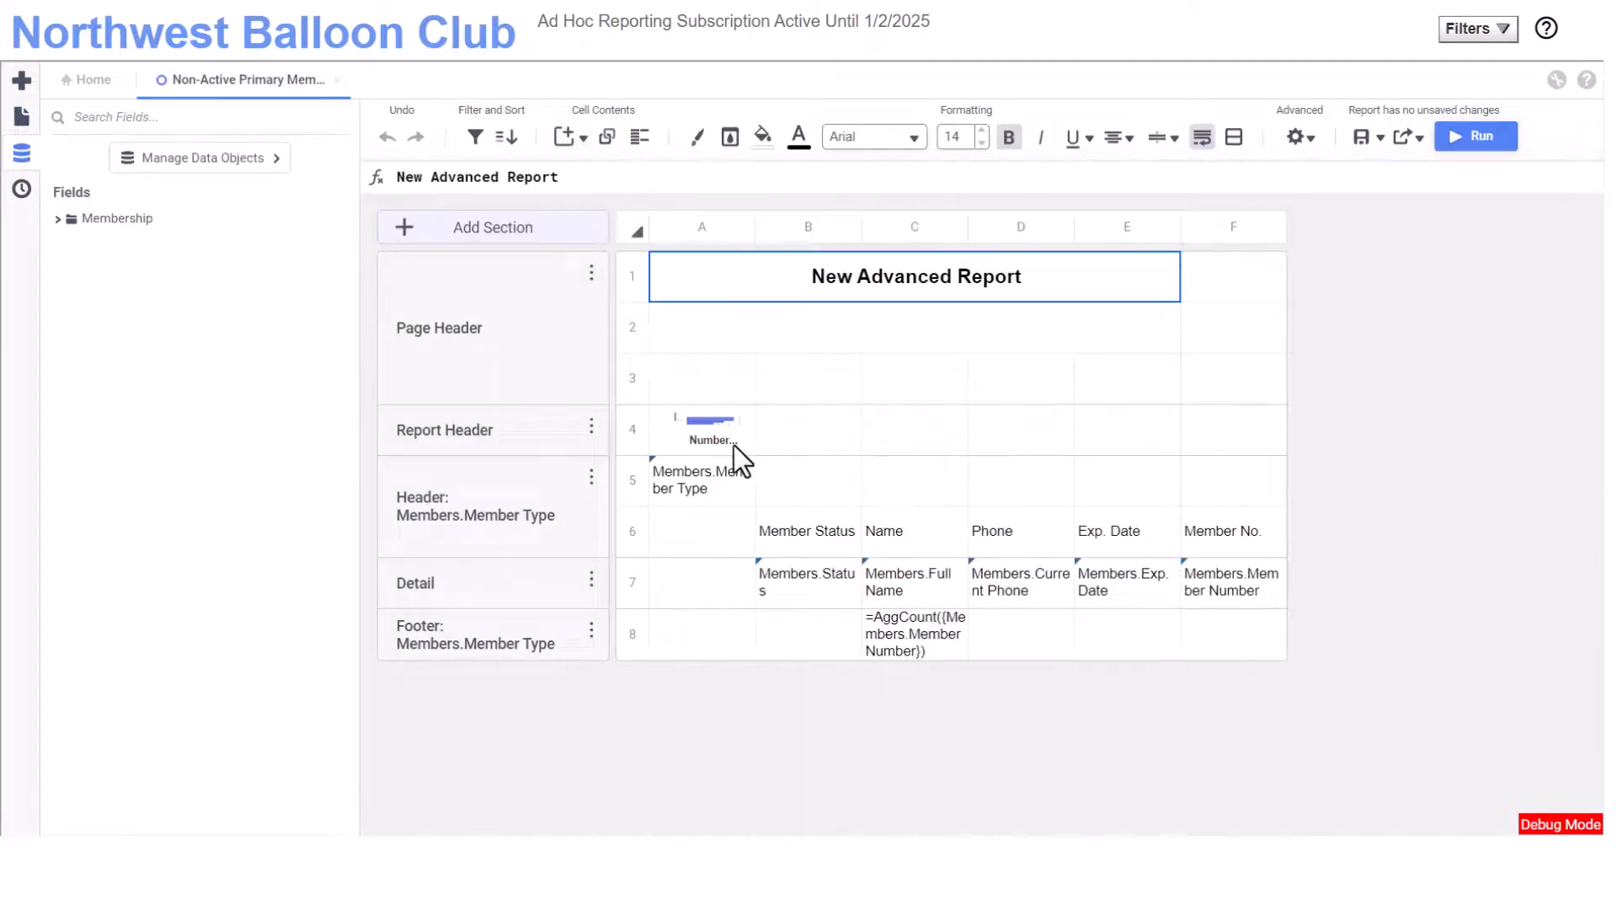
pyautogui.moveTo(734, 445); pyautogui.dragTo(1212, 437)
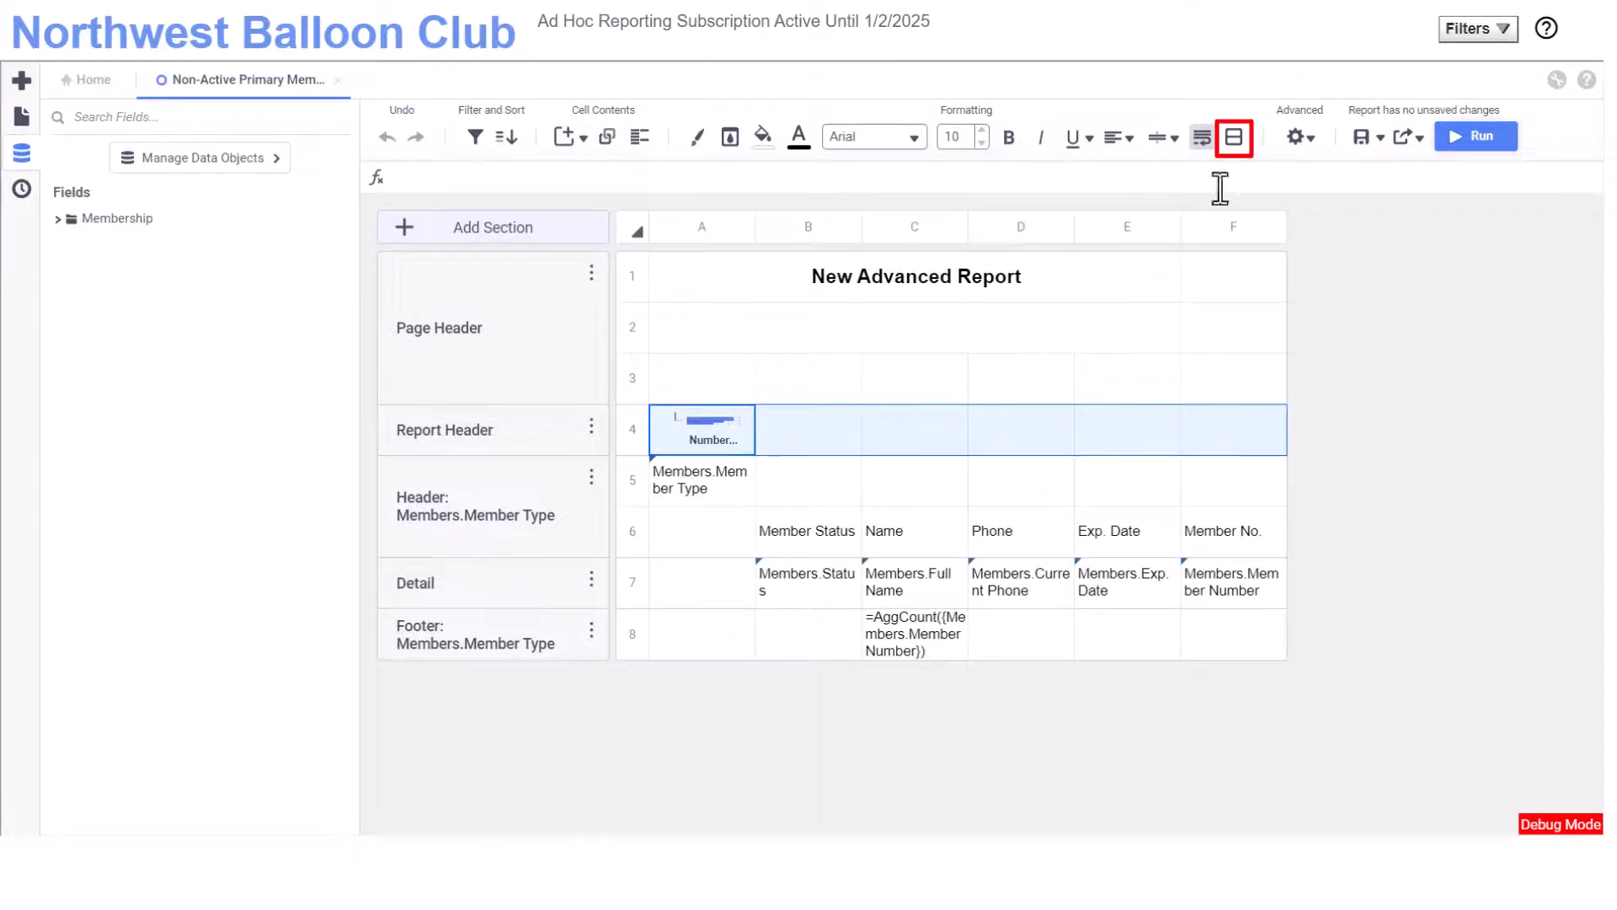
pyautogui.click(1231, 152)
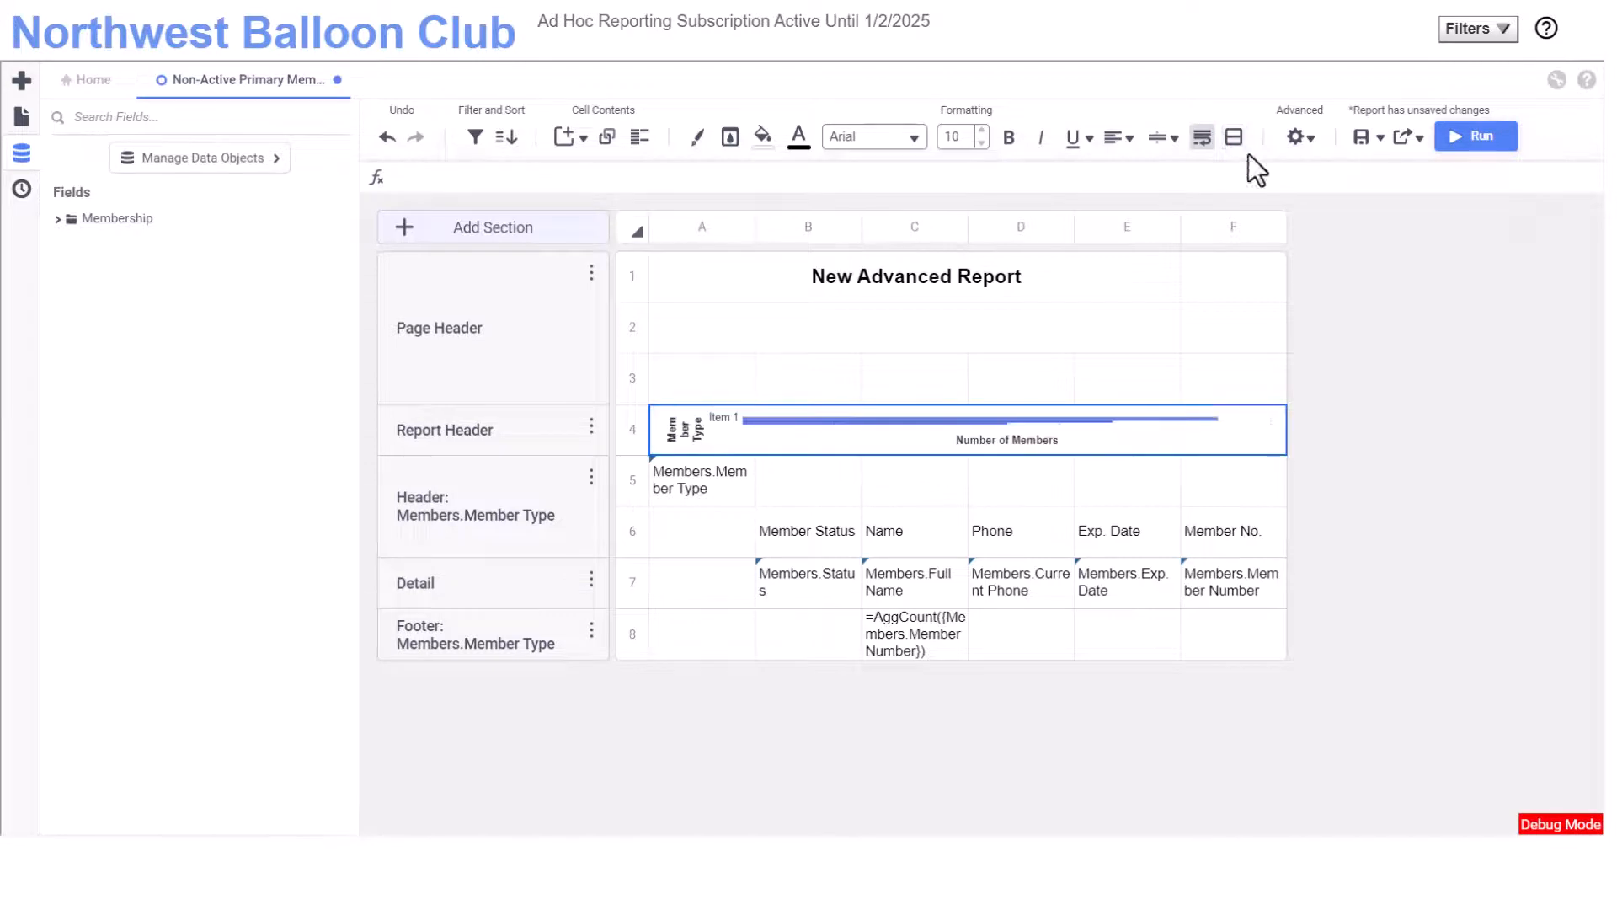
pyautogui.rightClick(1149, 435)
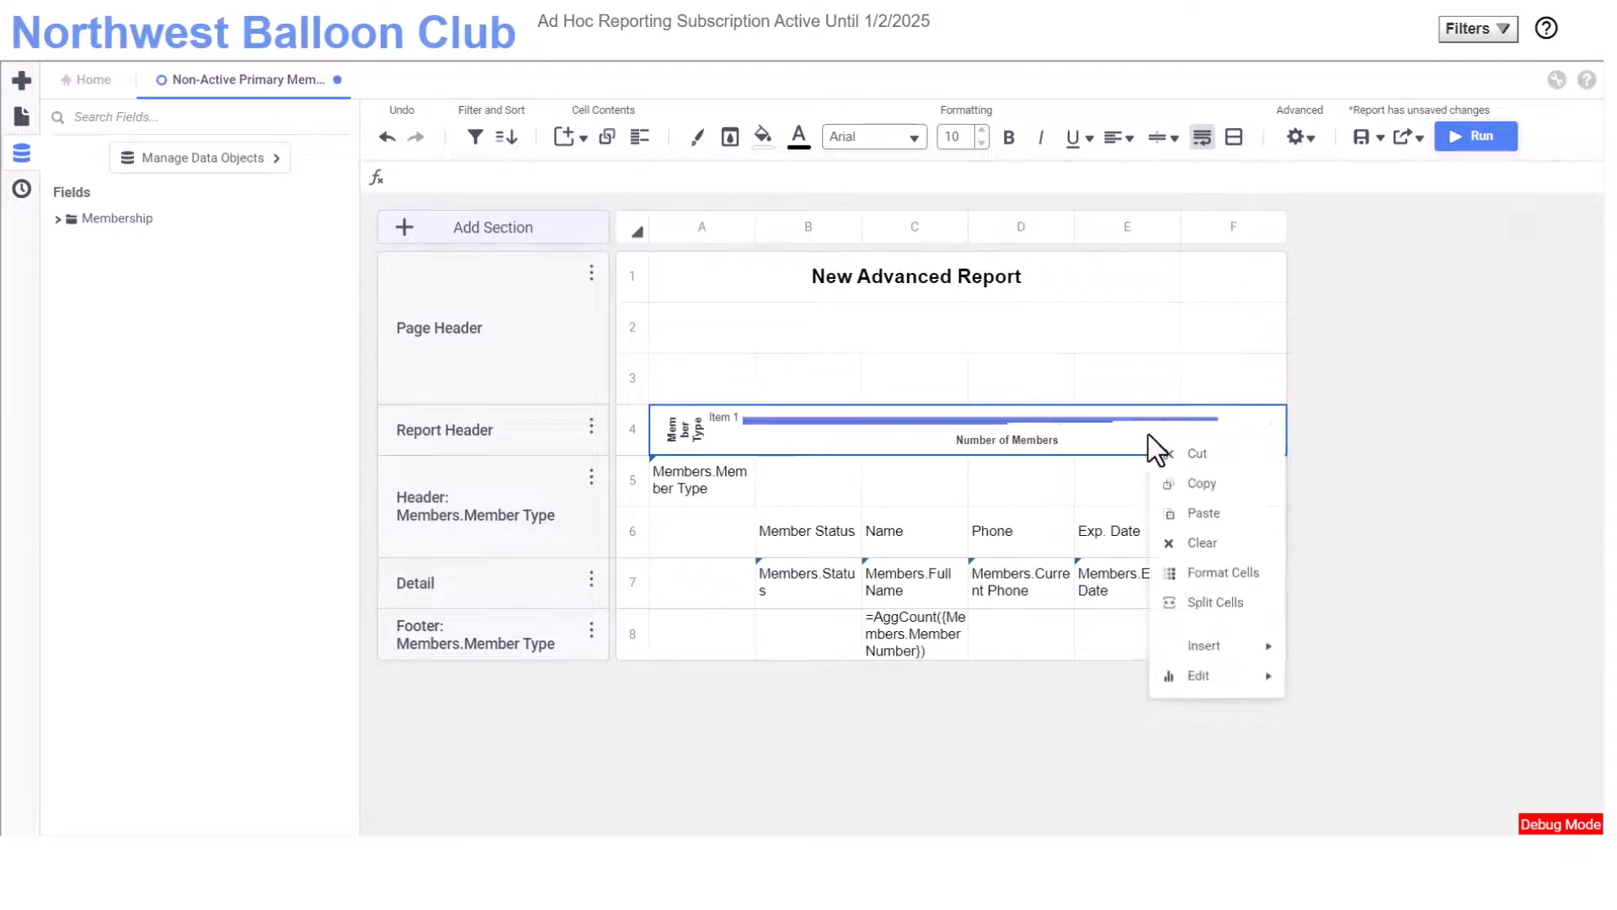
pyautogui.moveTo(1253, 676)
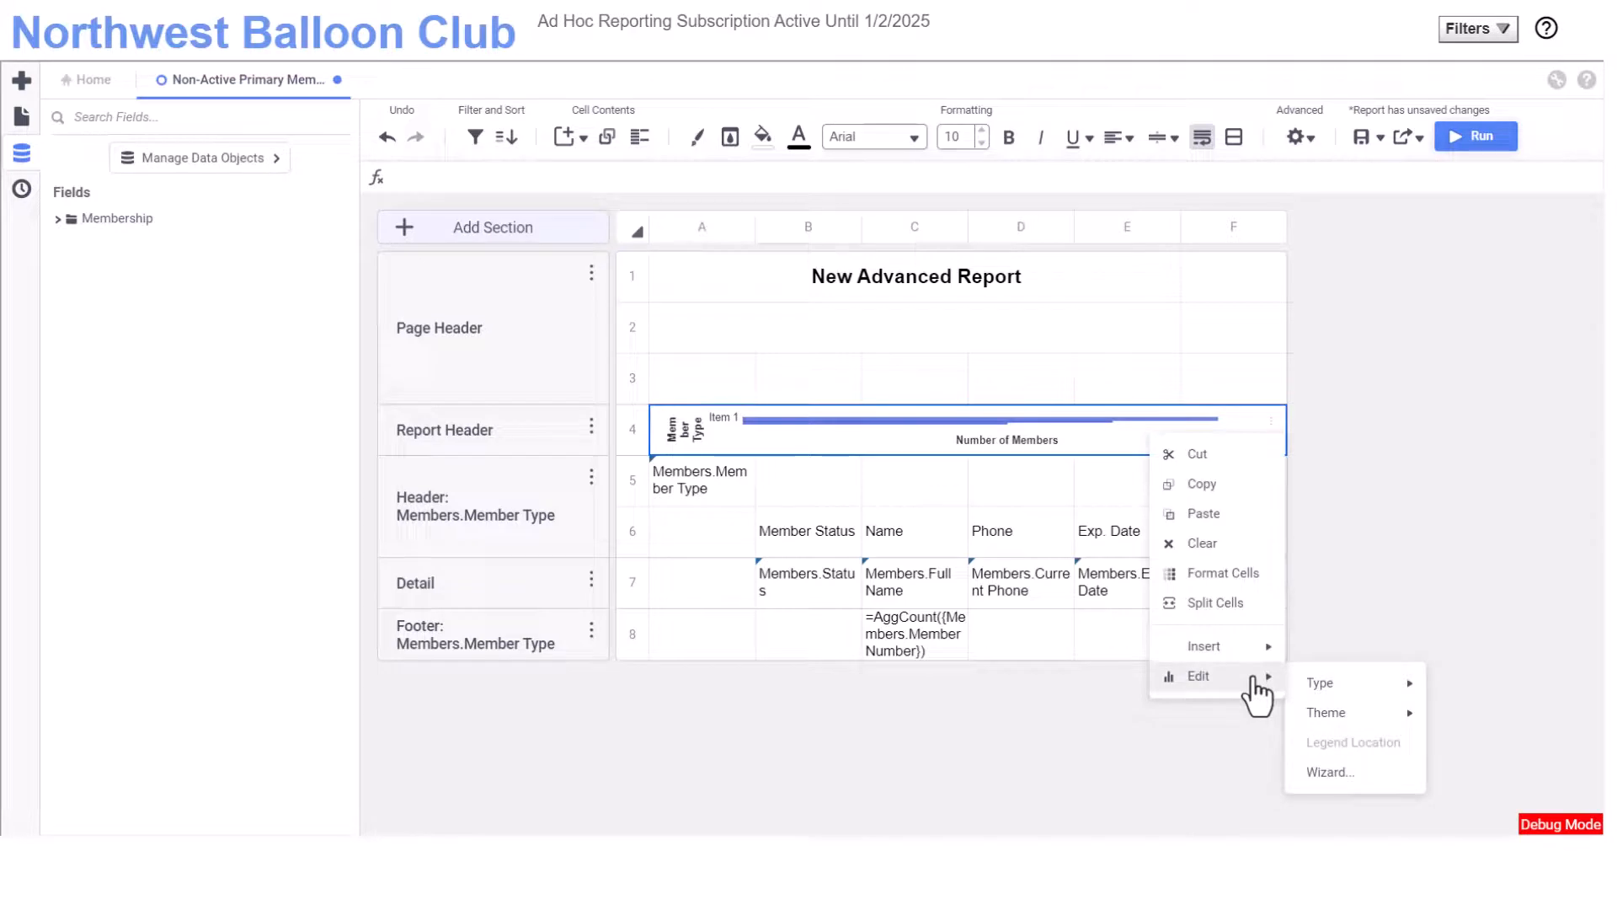
pyautogui.hotkey('ctrl', 'z')
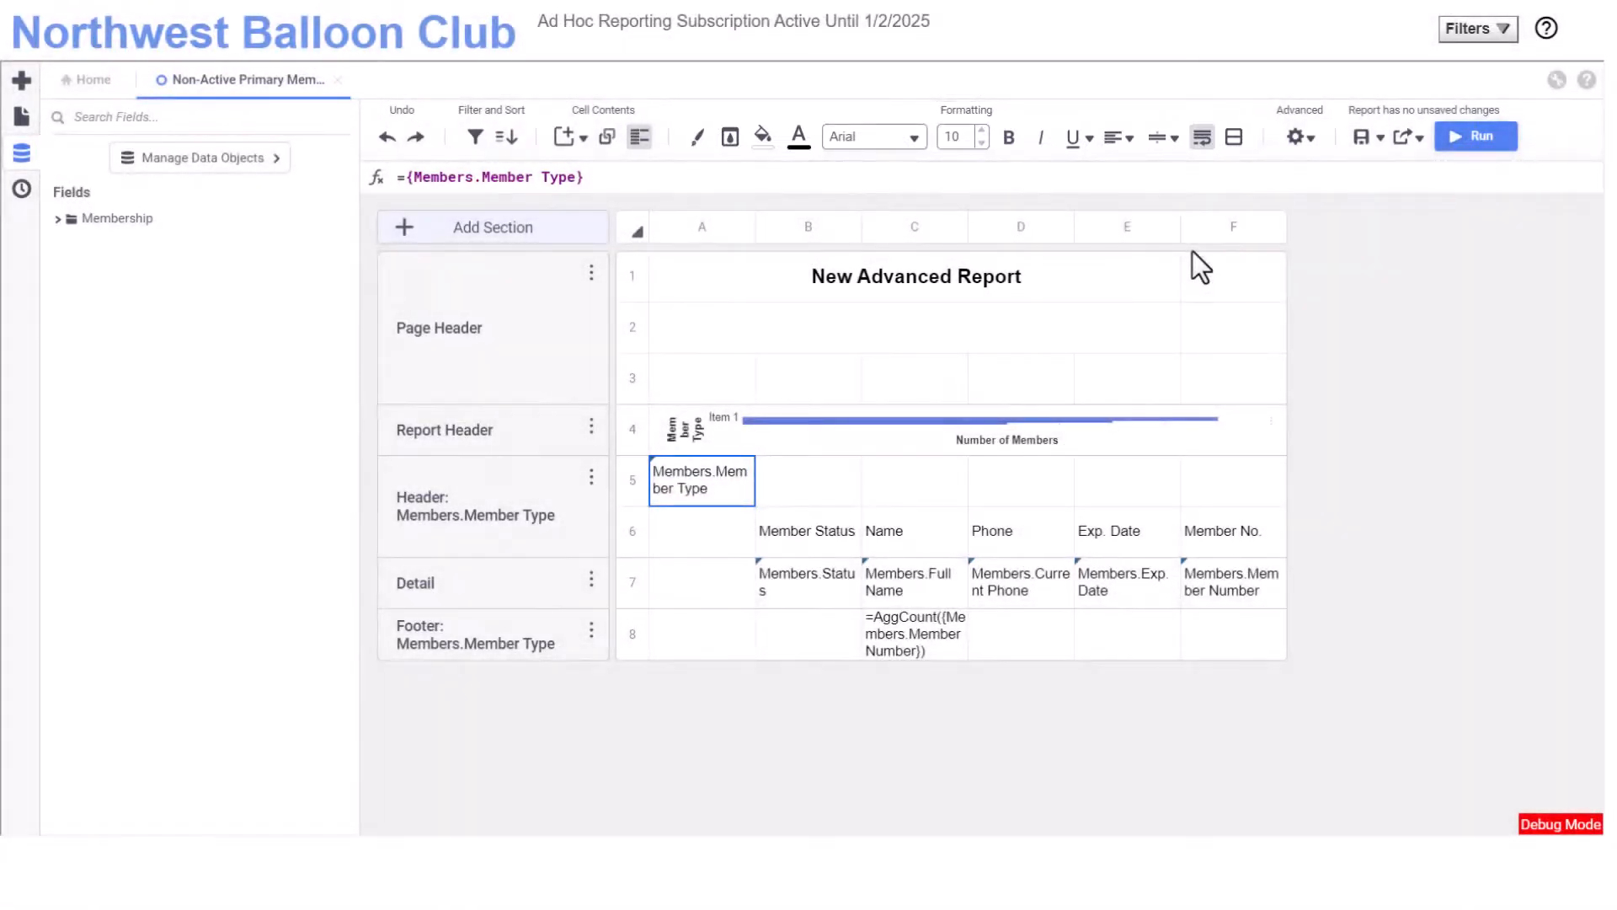
# Step: Widen column E for the expiration date and column C for the full name
pyautogui.moveTo(1181, 231); pyautogui.dragTo(1221, 236)
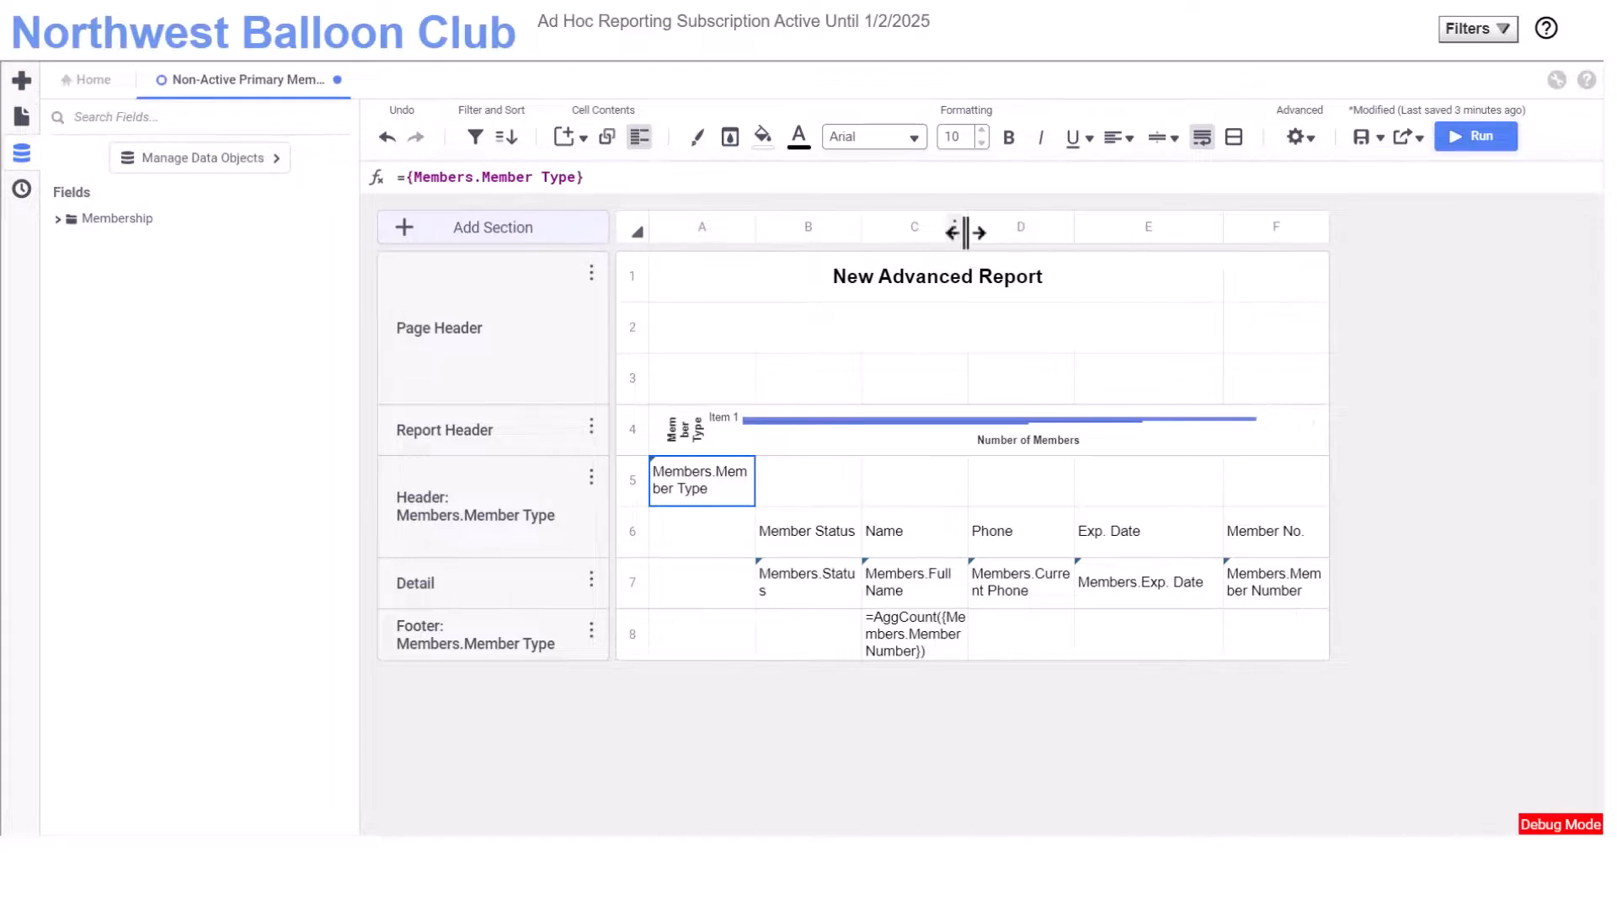
pyautogui.moveTo(968, 234); pyautogui.dragTo(1018, 236)
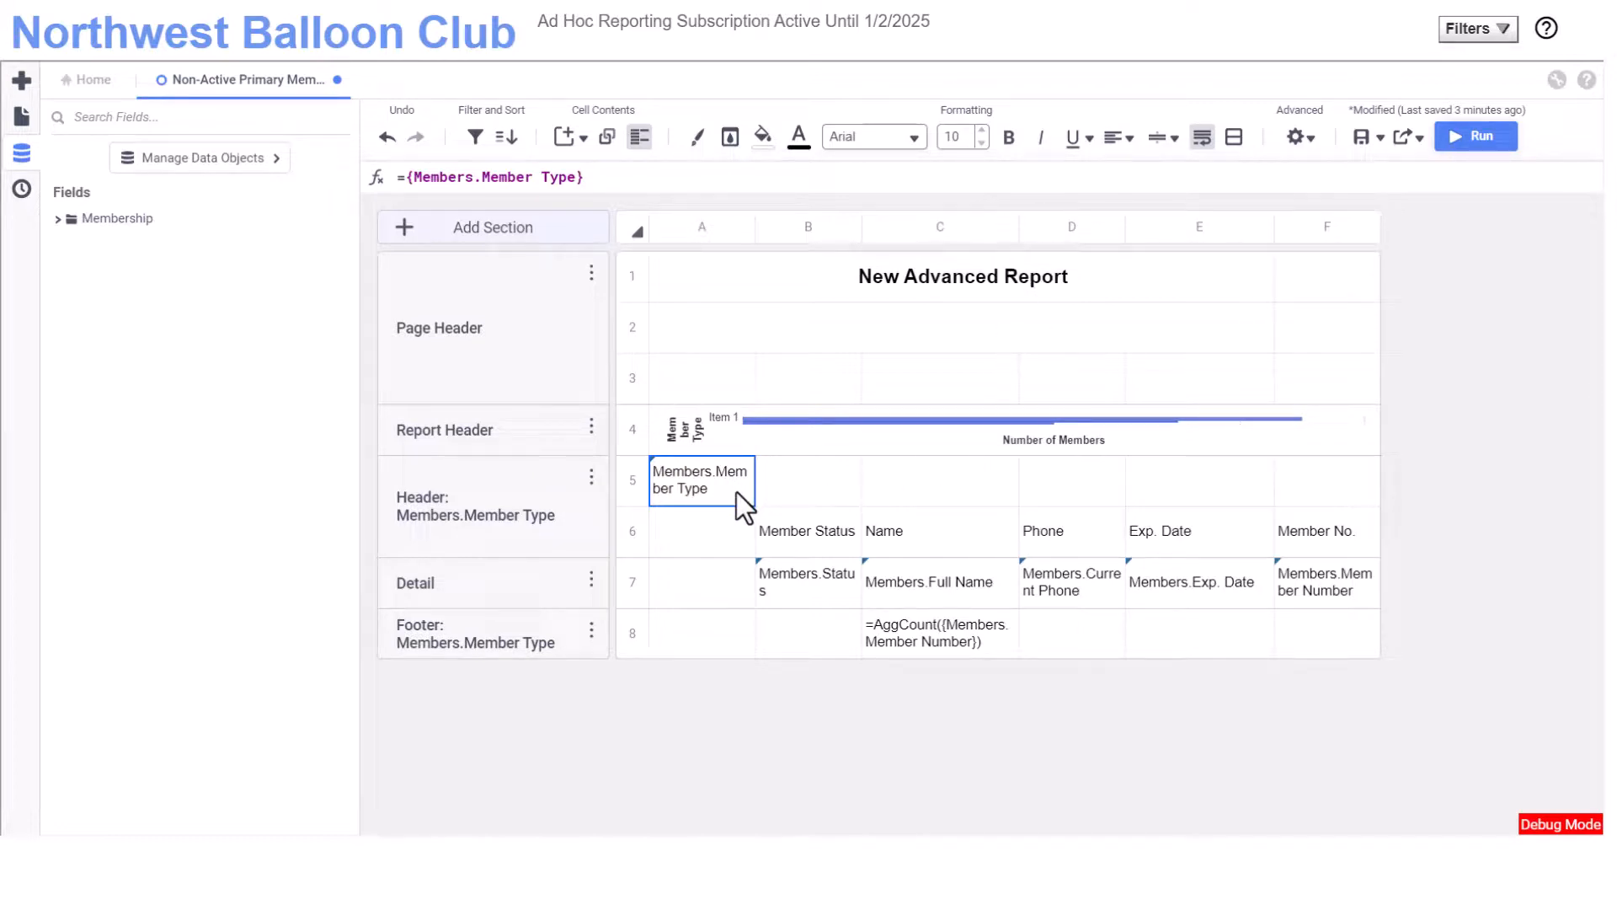
# Step: Merge cells A5 through F5 and format the Member Type heading bold, italic, size 12, with a medium blue fill
pyautogui.moveTo(736, 492); pyautogui.dragTo(1280, 478)
pyautogui.click(1235, 142)
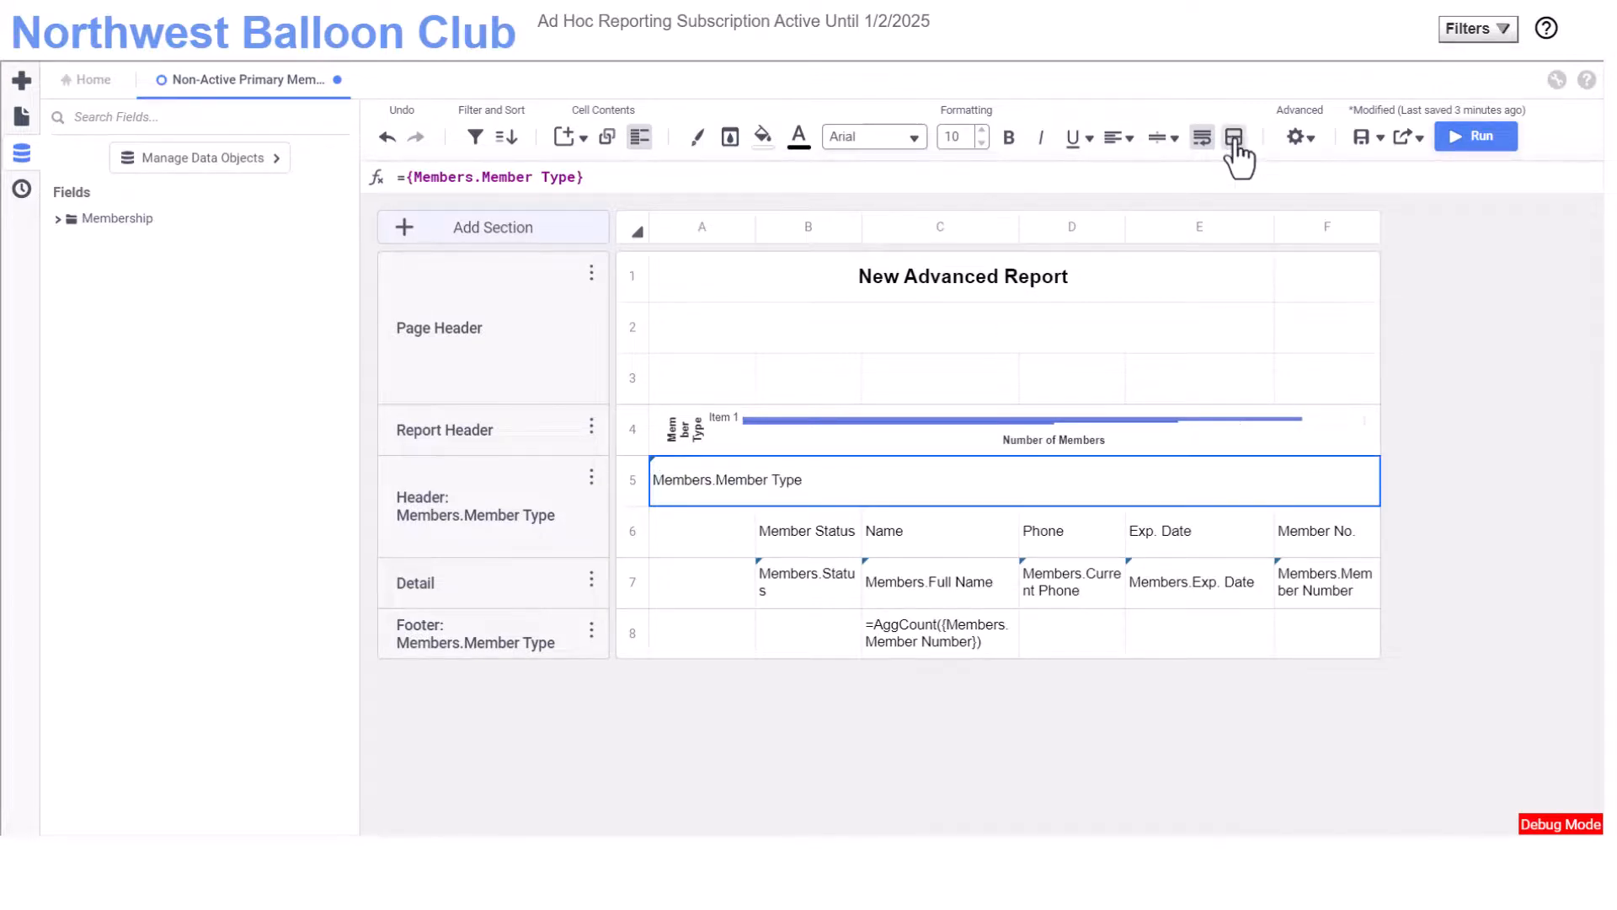
pyautogui.click(1009, 139)
pyautogui.click(1042, 140)
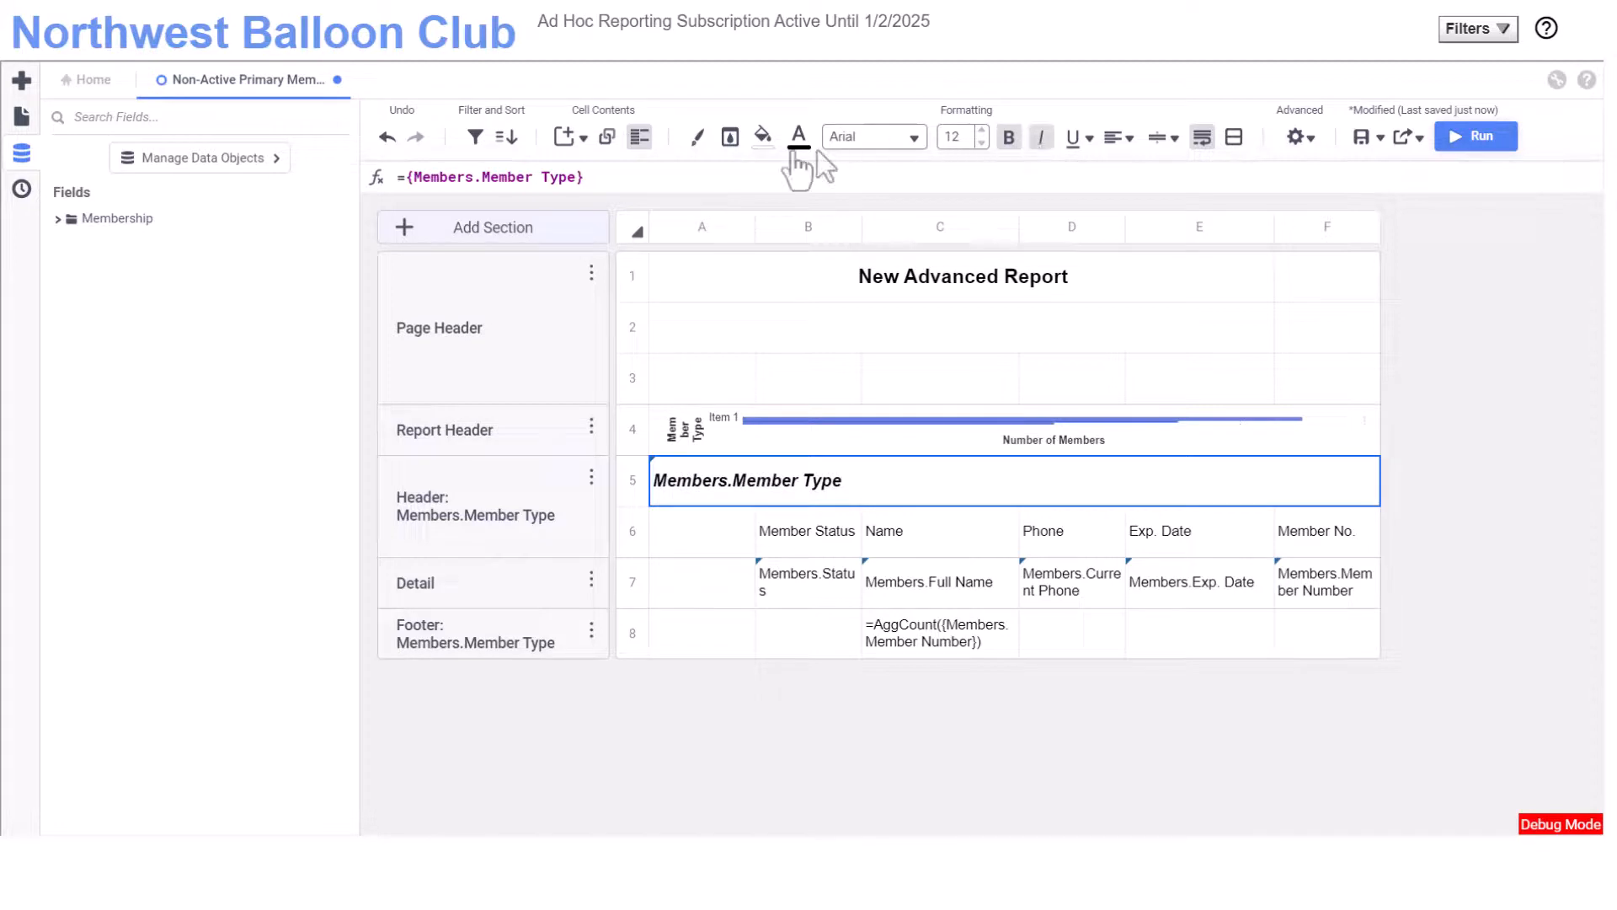
pyautogui.click(765, 139)
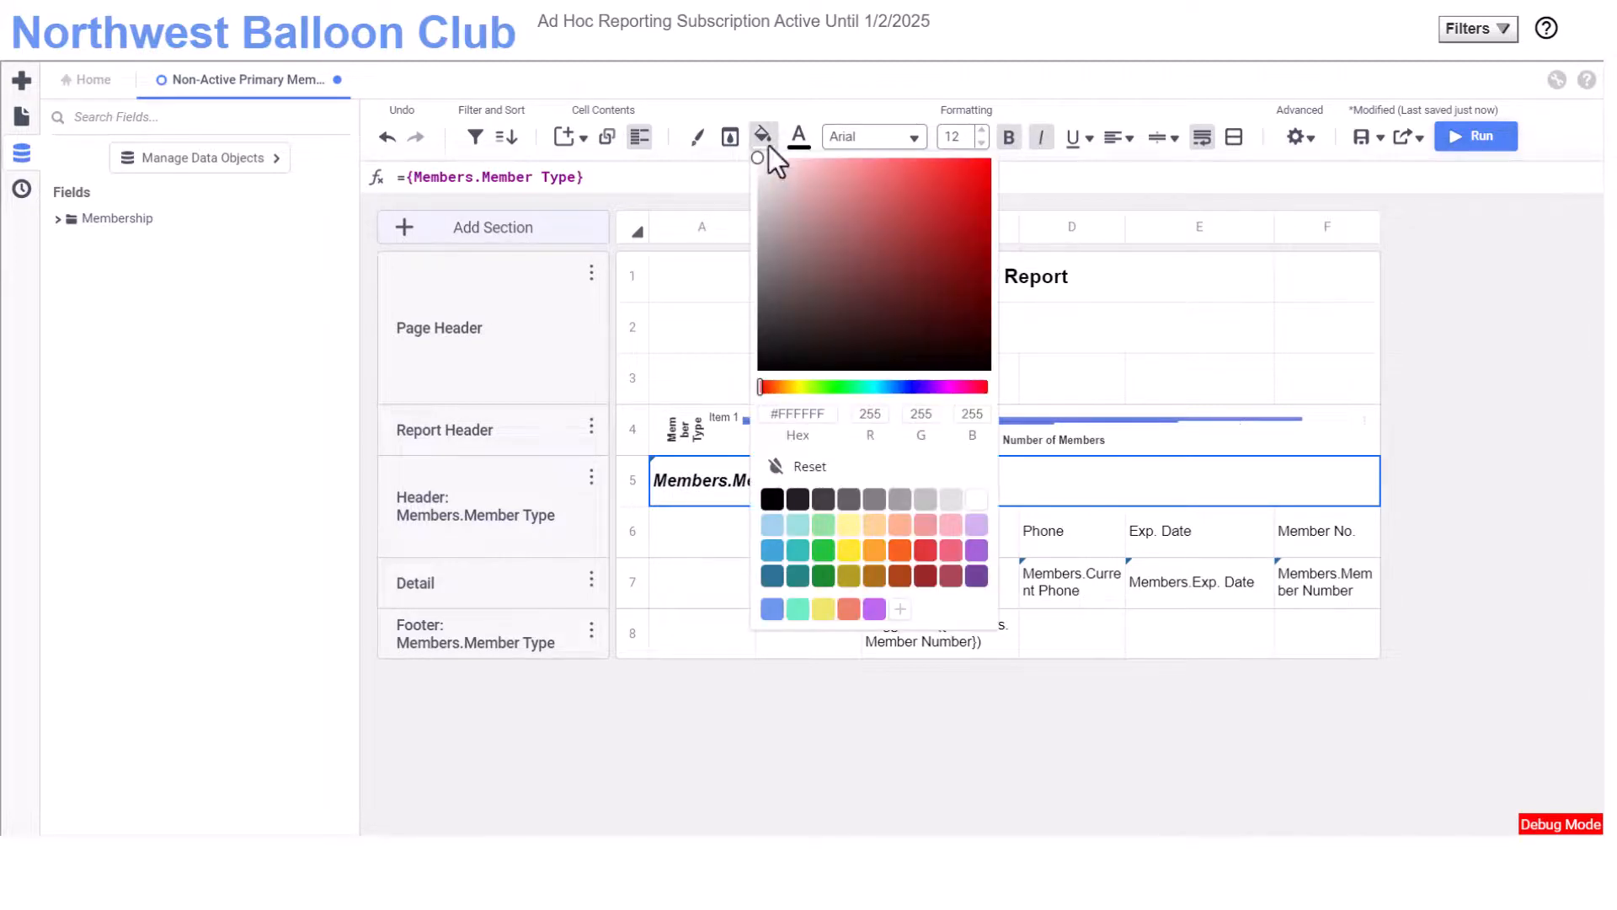
pyautogui.click(771, 550)
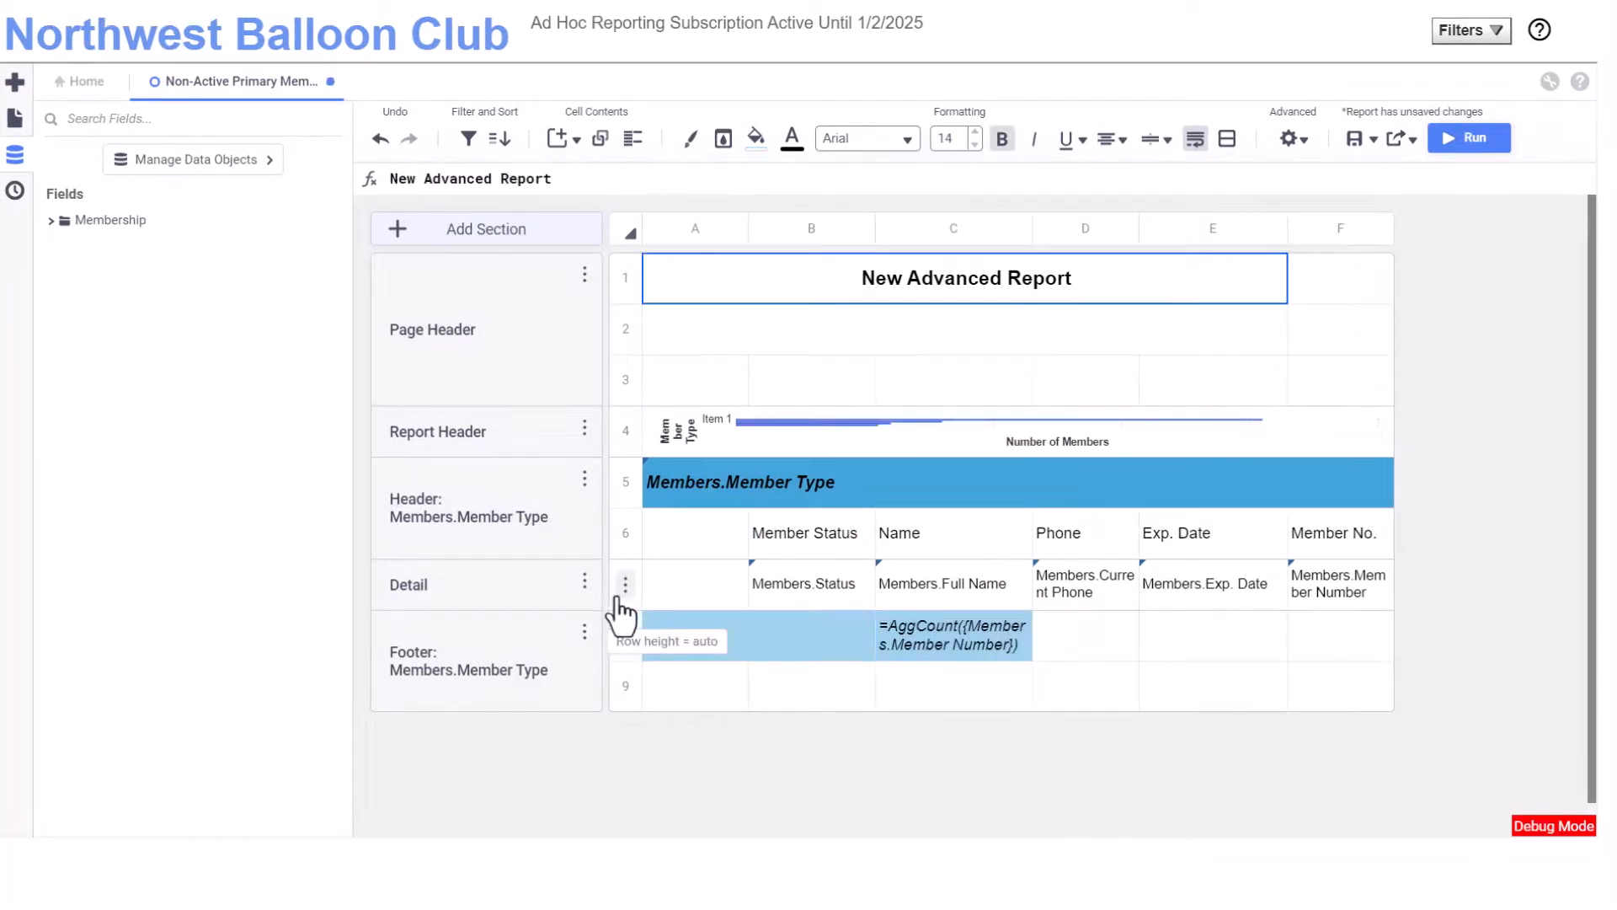
# Step: Apply alternating section shading to the Detail section with the colors #DFDFDF and #99DFDC
pyautogui.click(584, 581)
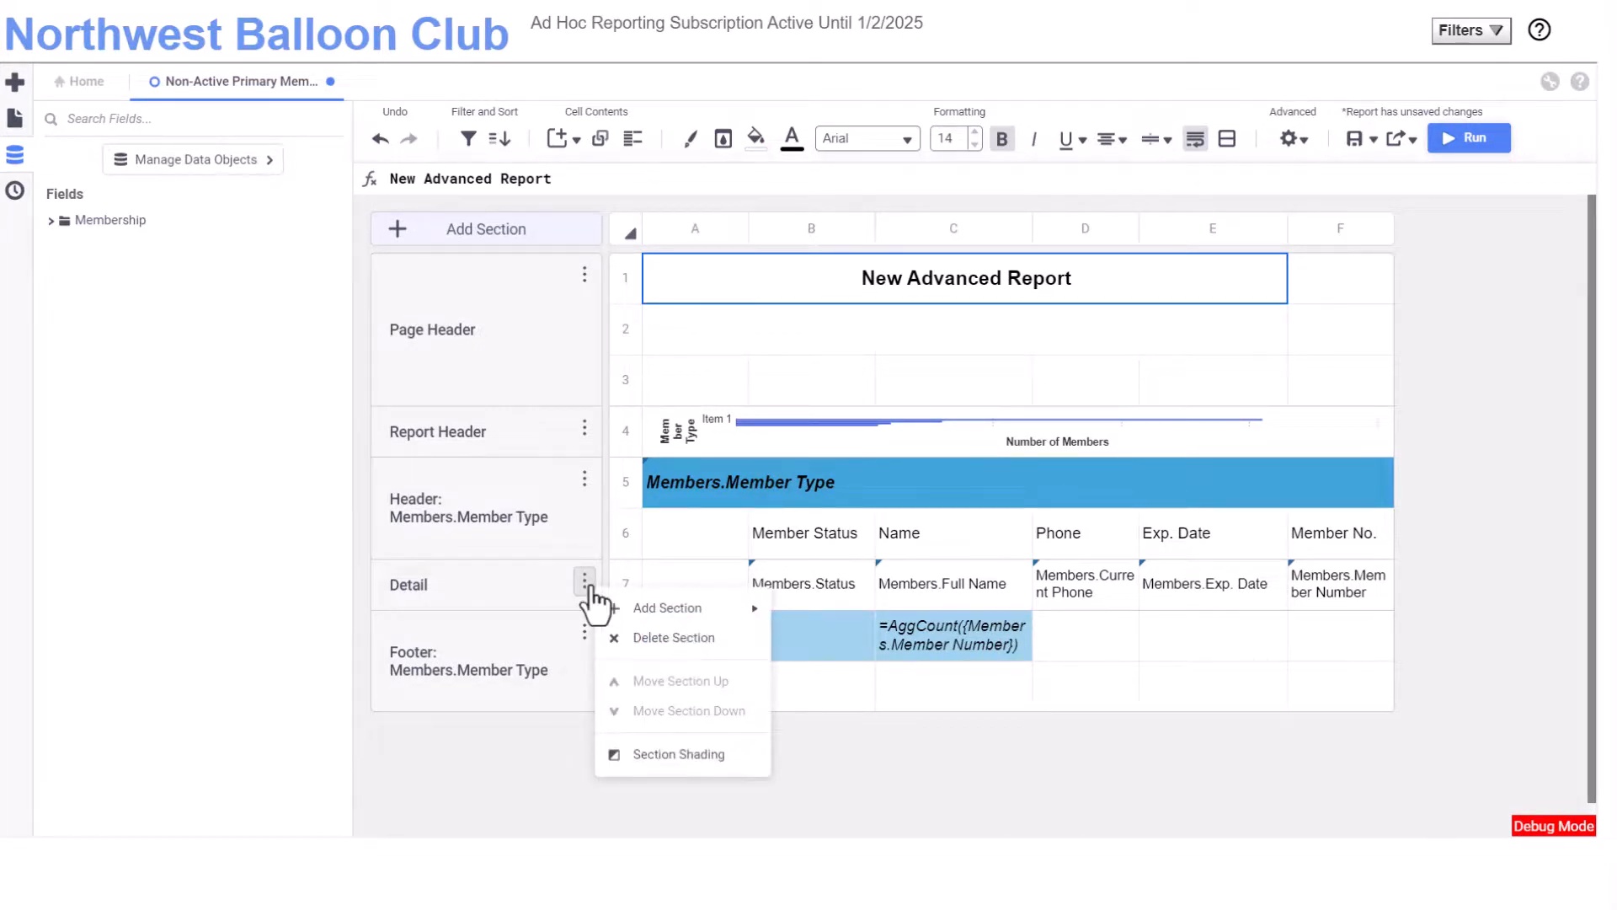
pyautogui.click(697, 754)
pyautogui.click(884, 579)
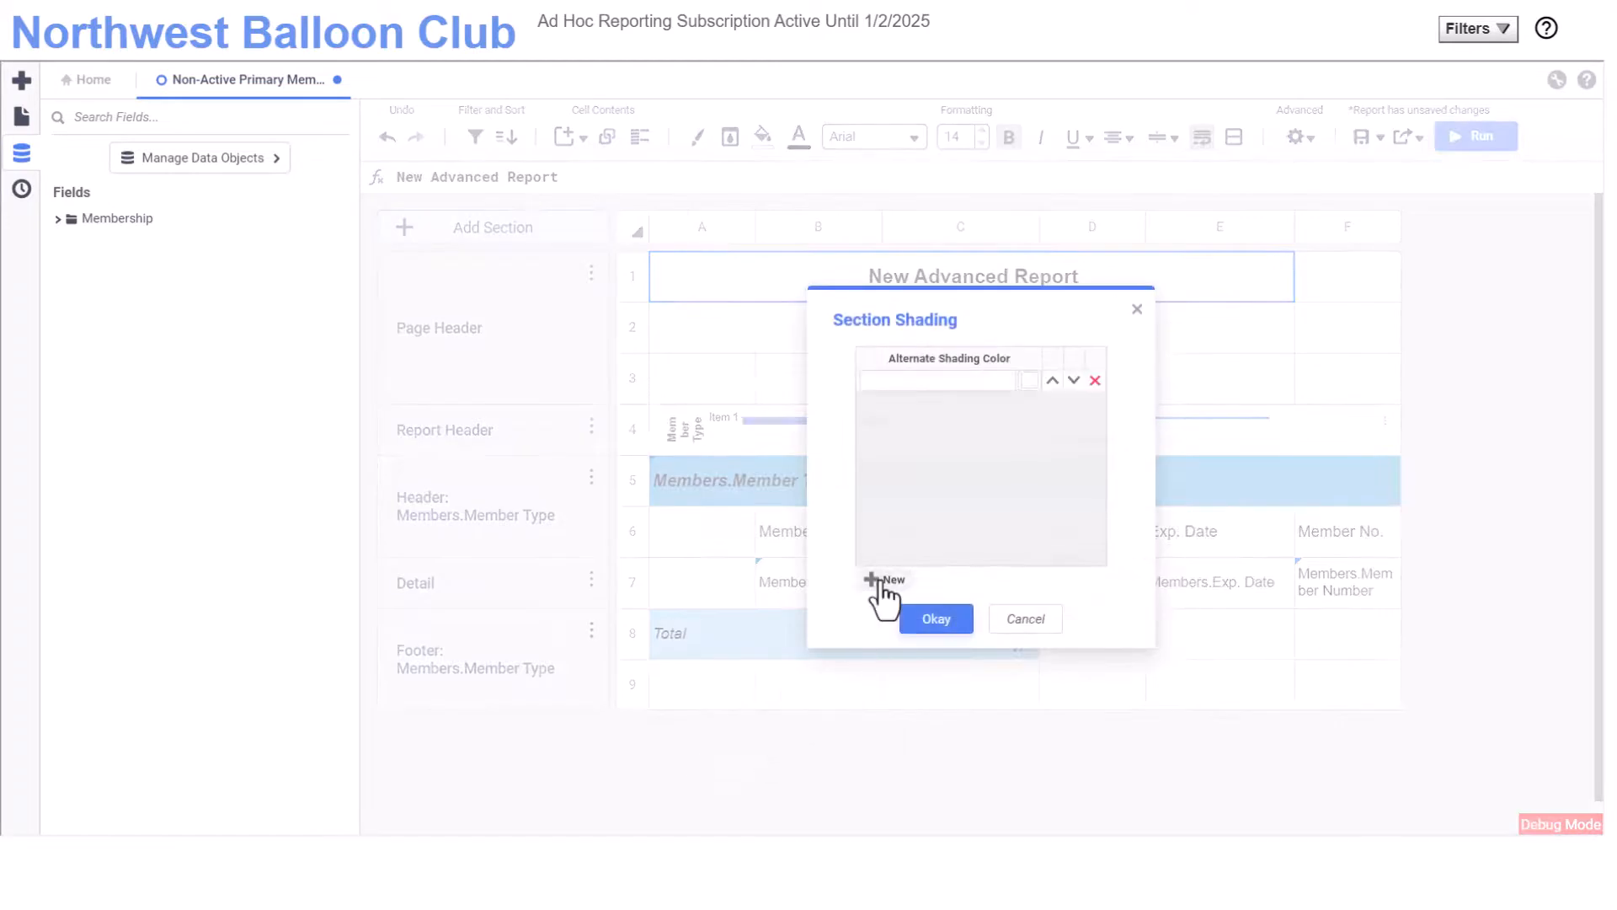
pyautogui.click(1029, 382)
pyautogui.click(1241, 736)
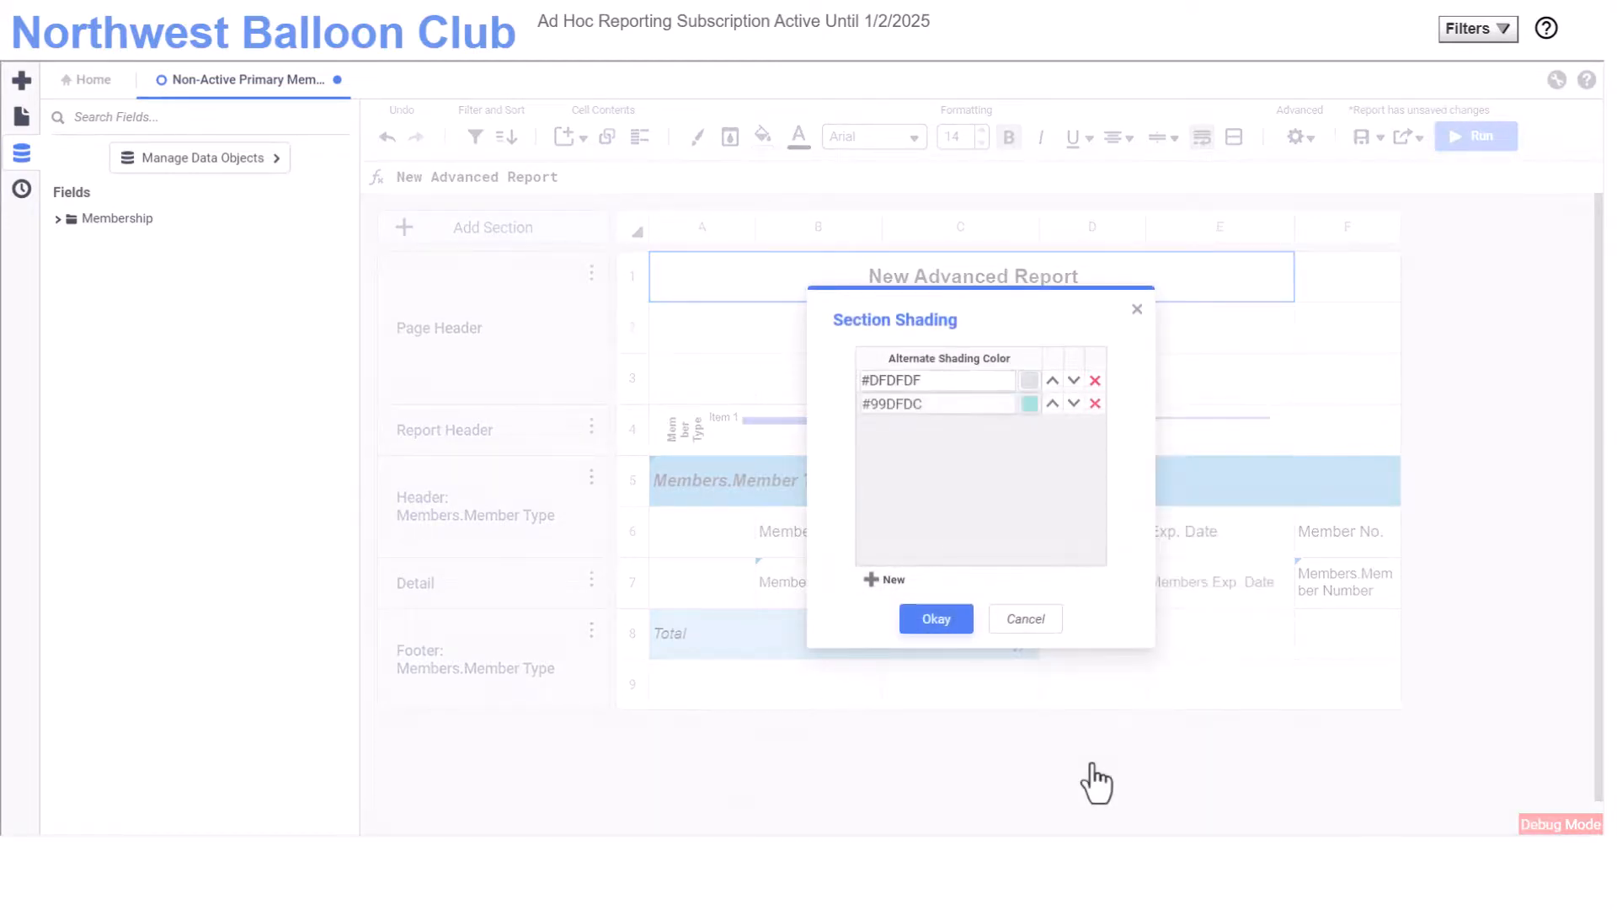
pyautogui.click(935, 619)
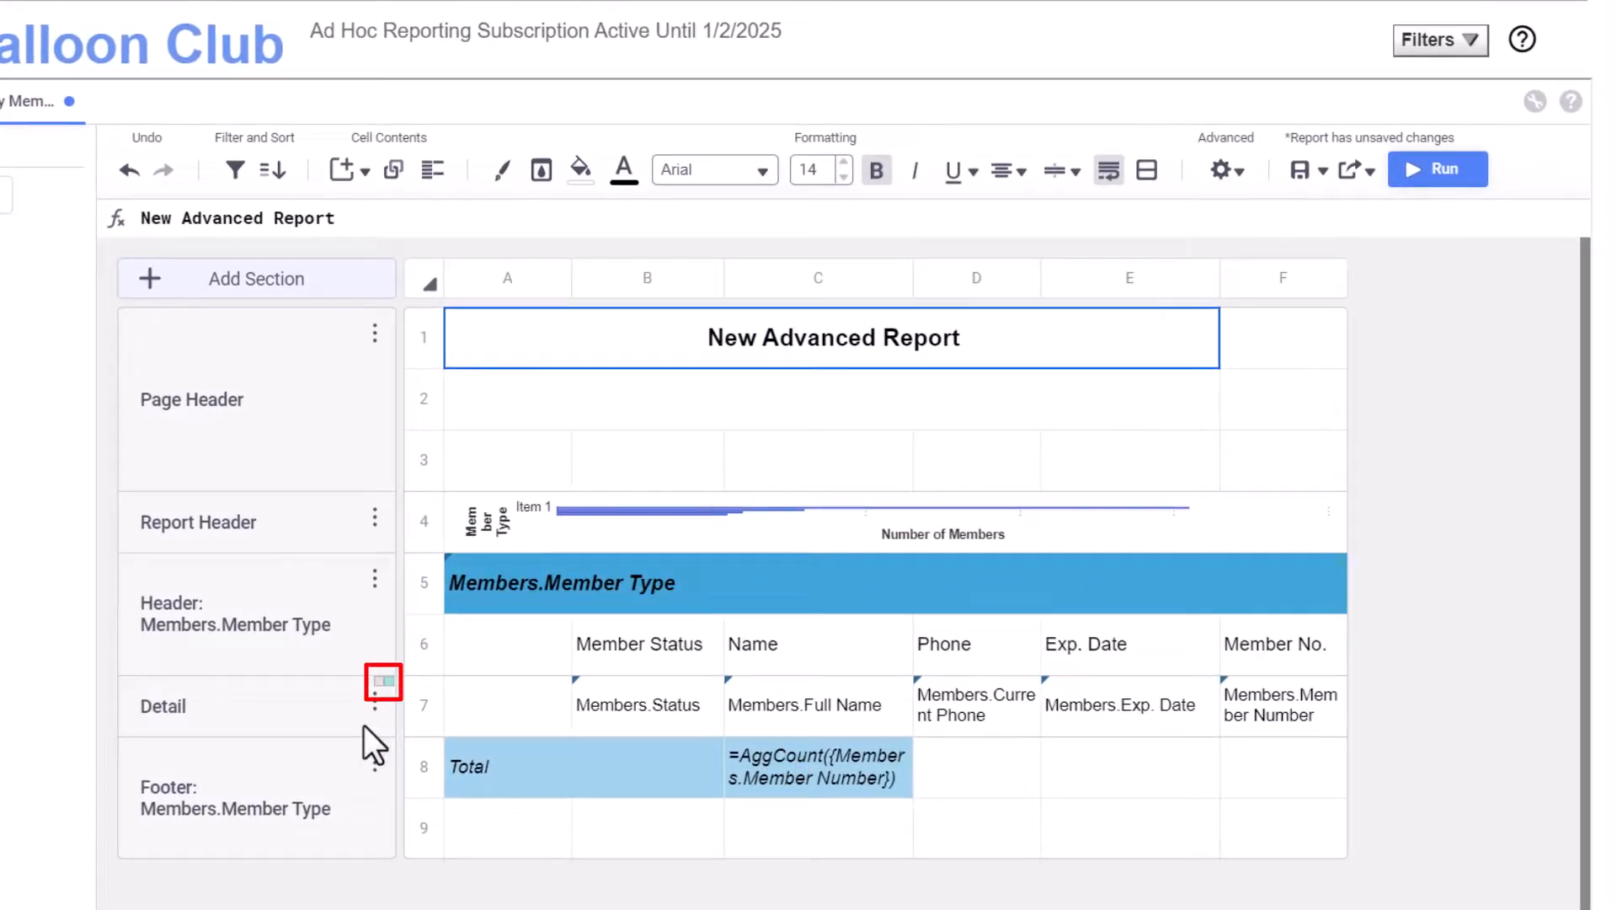
# Step: Run the formatted report, look through its grouped results, and open the export options in the designer
pyautogui.click(1454, 182)
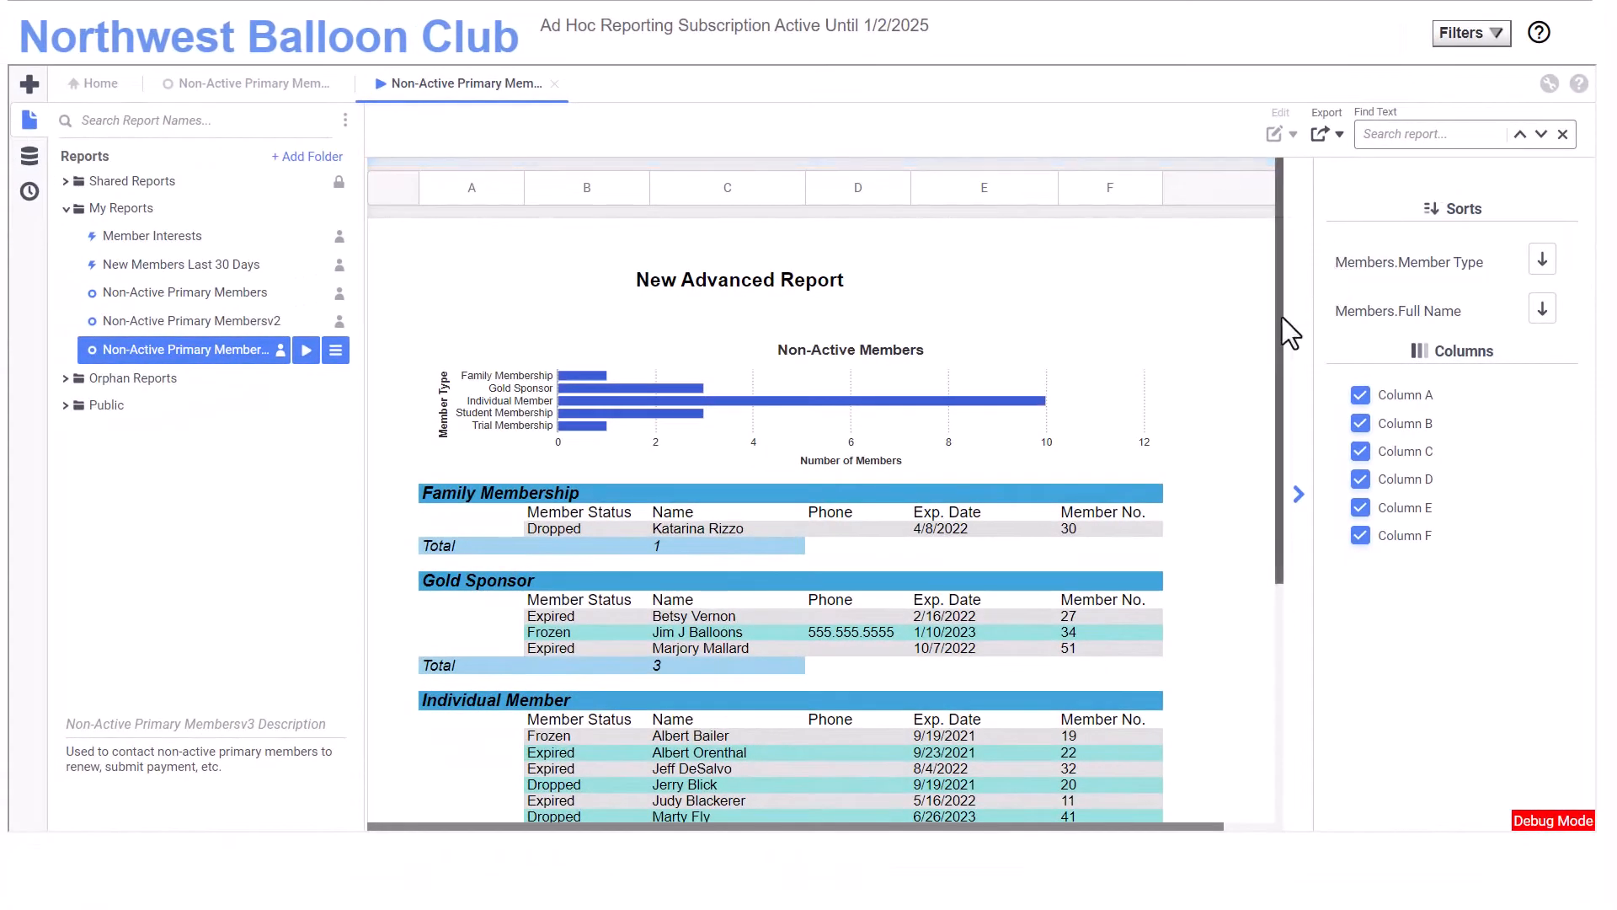
pyautogui.moveTo(1282, 317); pyautogui.dragTo(1289, 479)
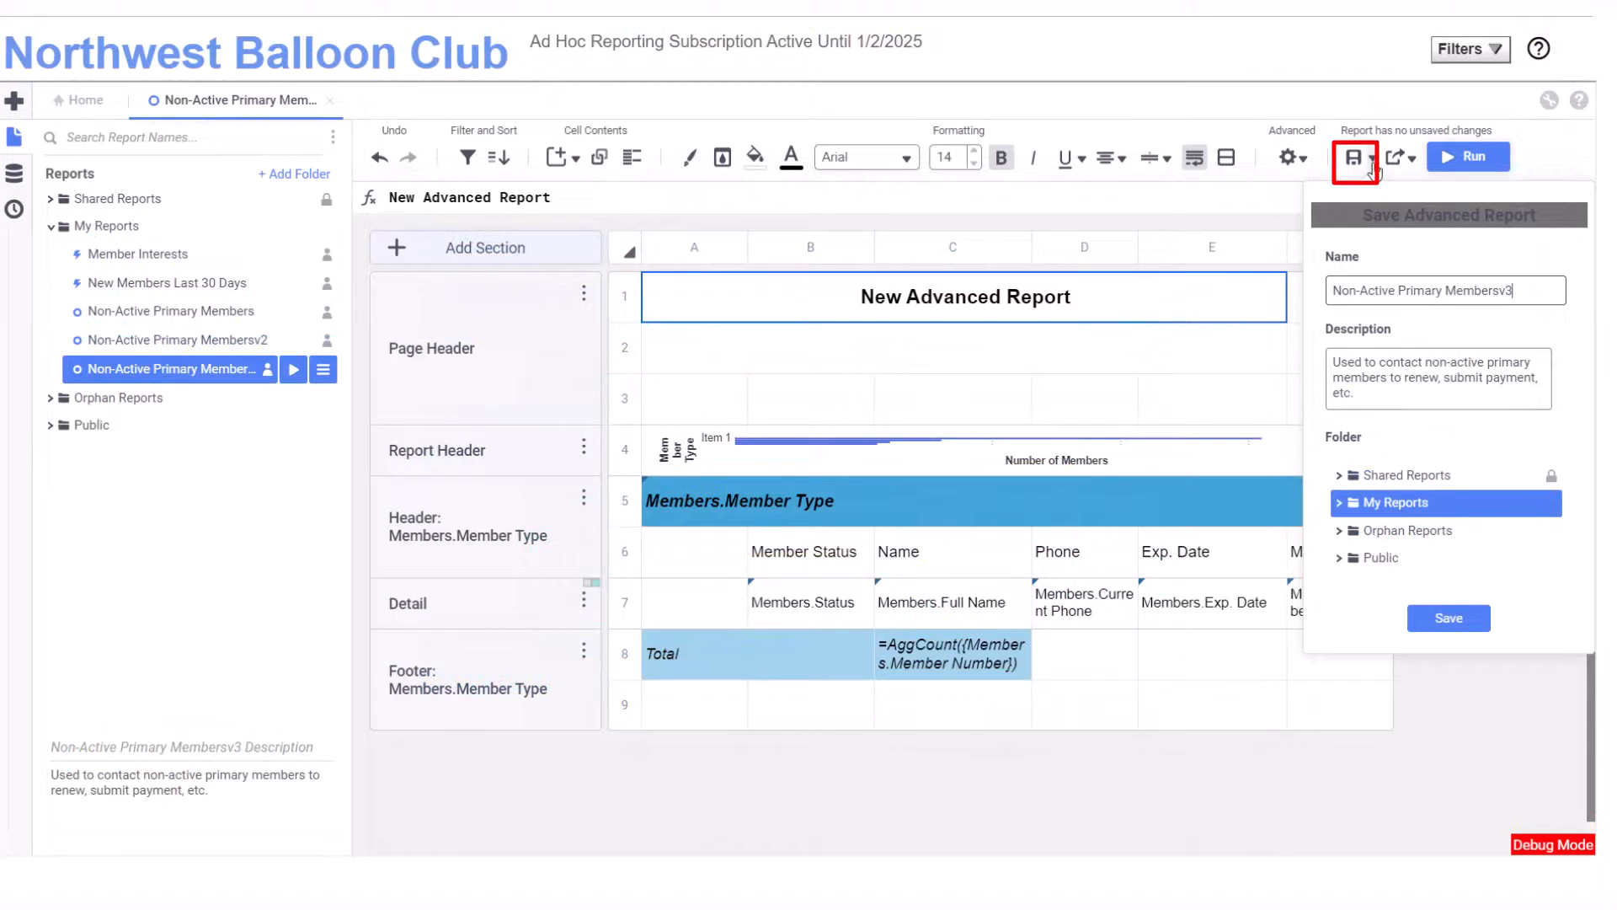
pyautogui.click(1398, 159)
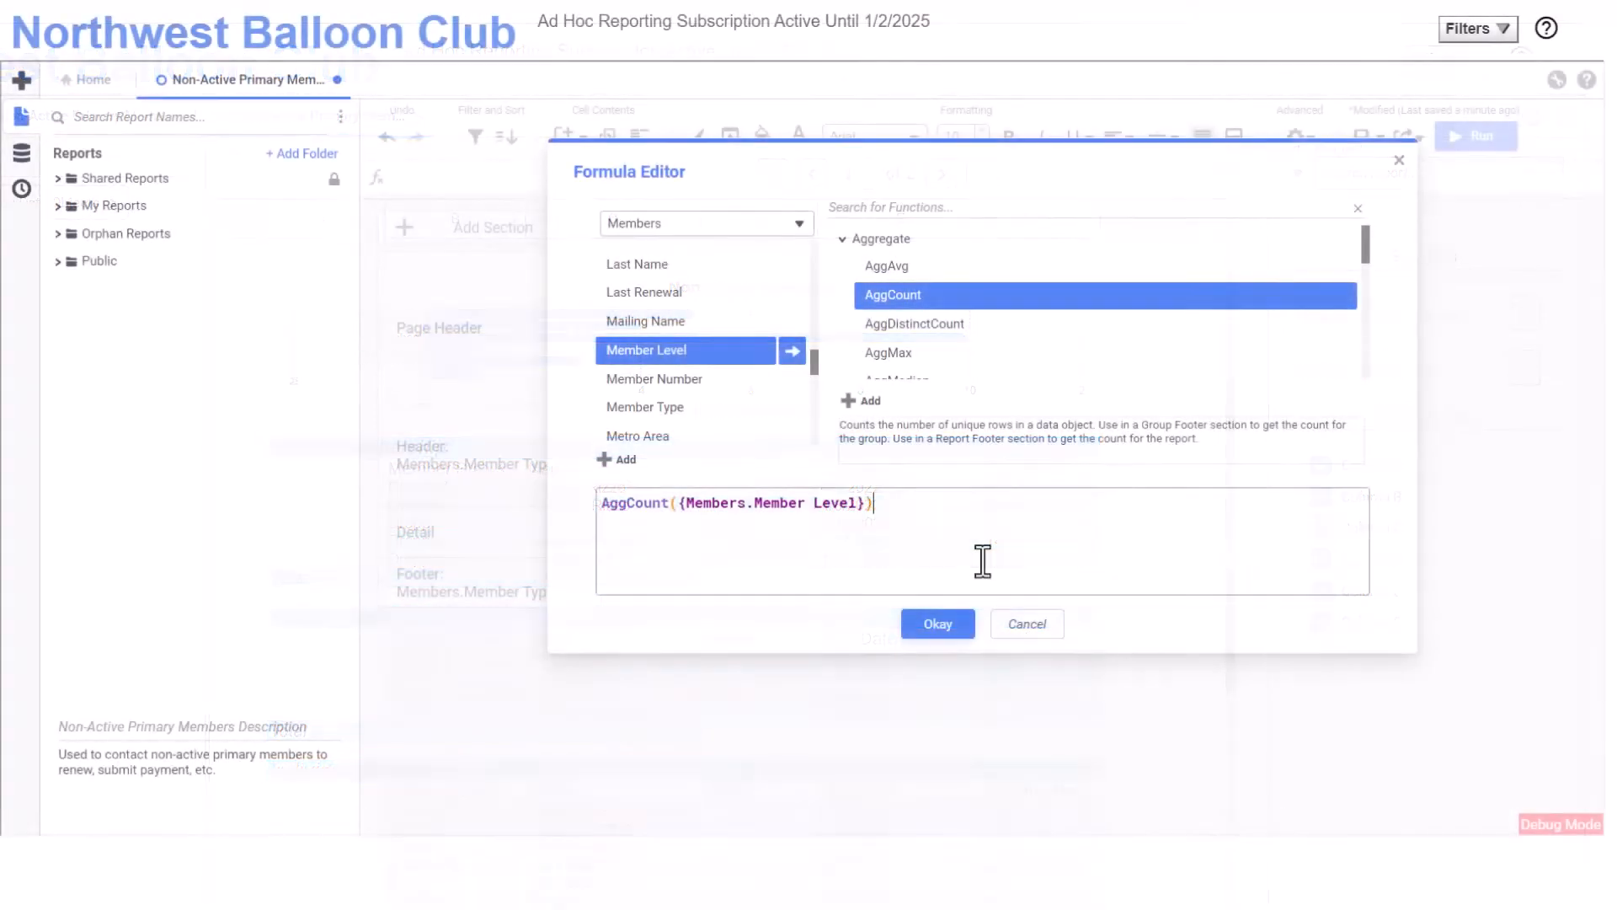
# Step: Insert the formula AggCount({Members.Member Level}) in cell C7 of the group footer
pyautogui.click(958, 630)
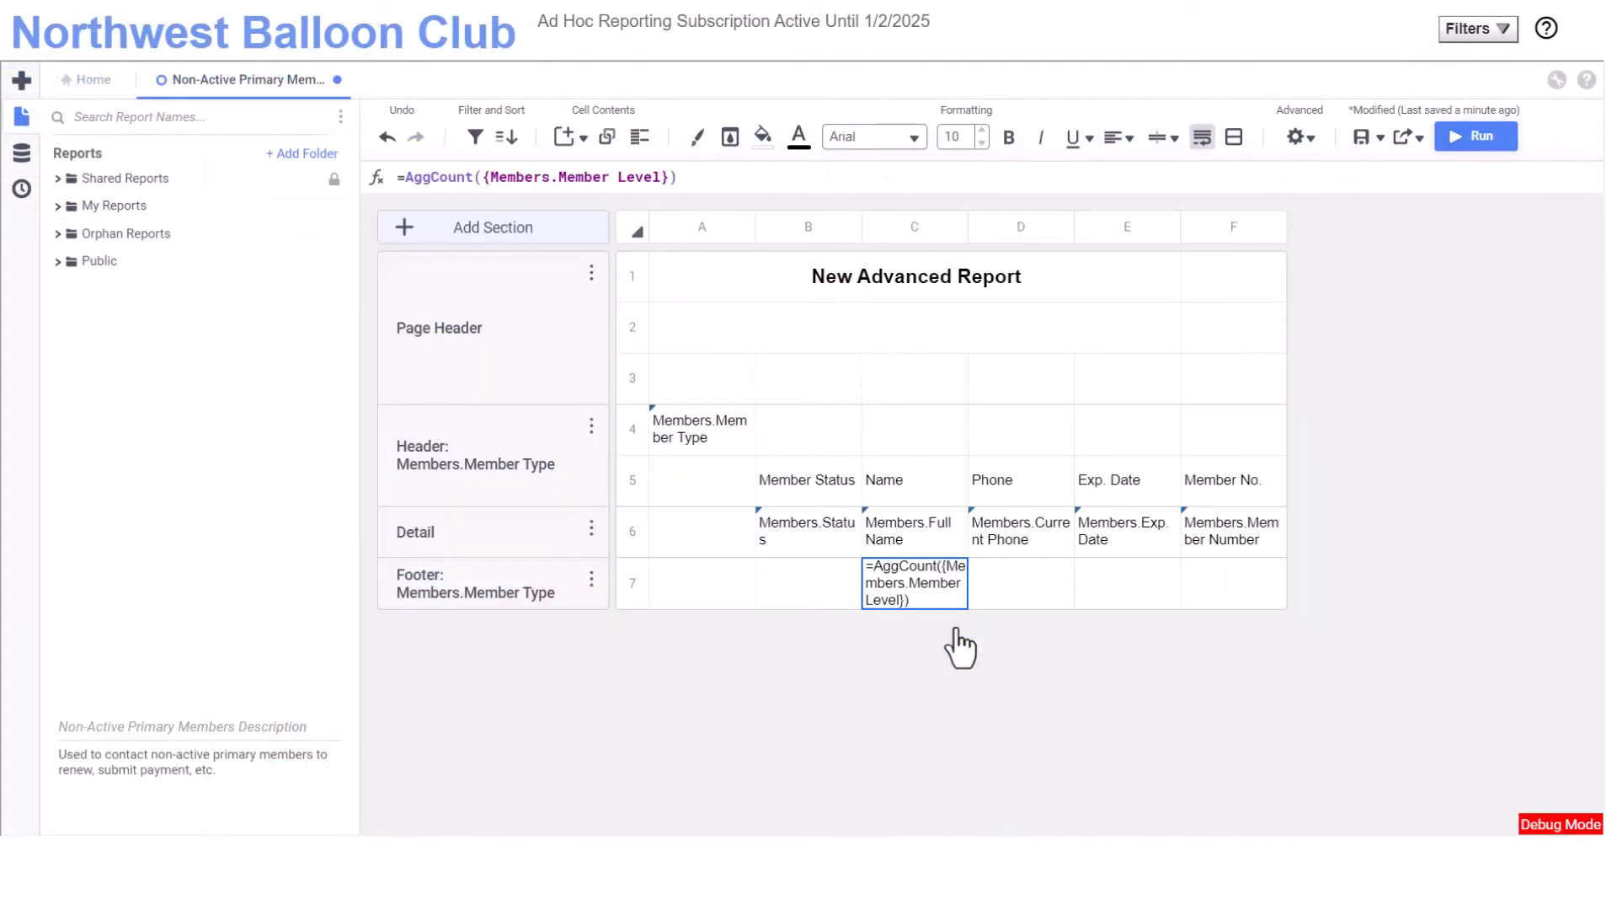